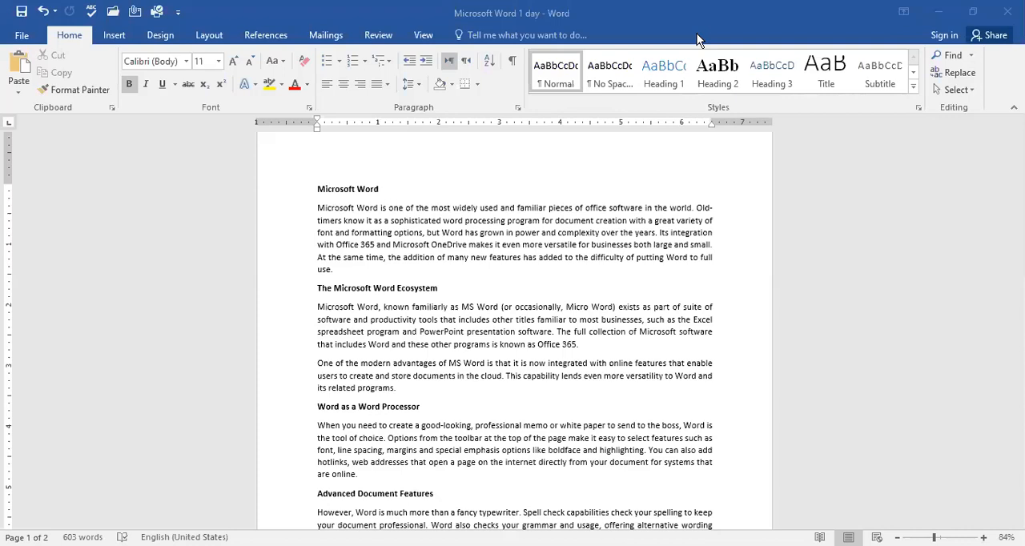
Step: Change the document's page orientation to Landscape
click(200, 39)
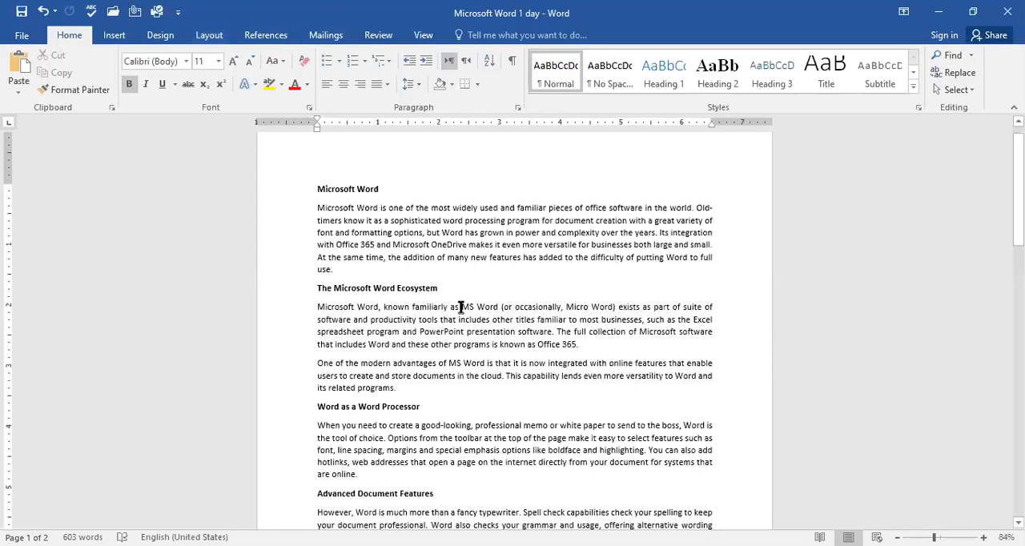
scroll(460, 308, down, 2)
scroll(461, 308, up, 2)
scroll(706, 458, down, 1)
scroll(706, 458, up, 1)
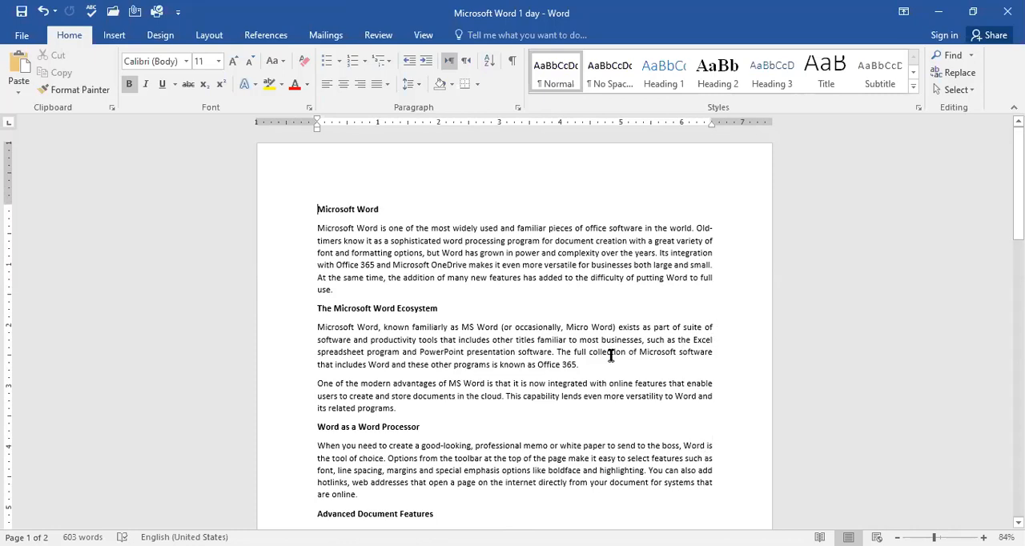
click(210, 35)
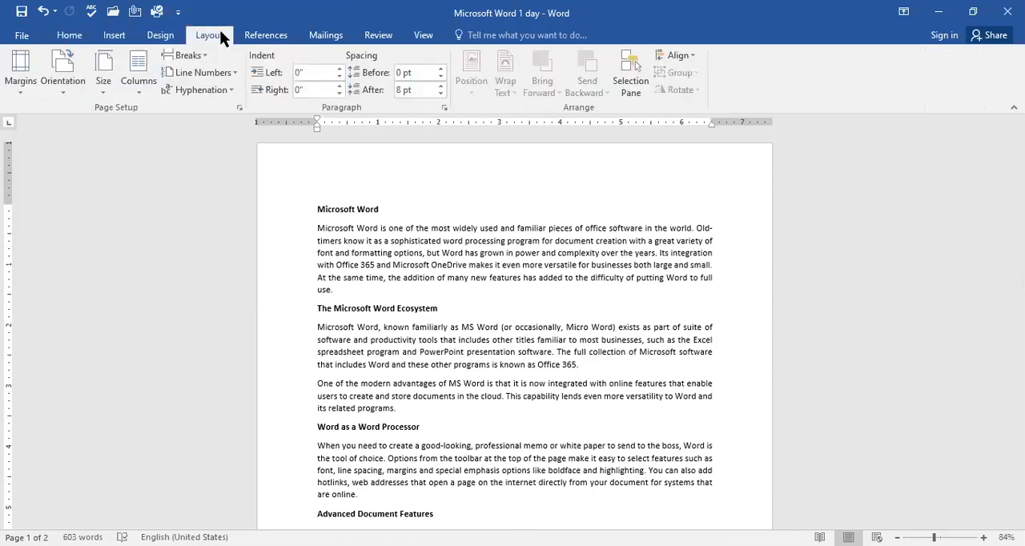
click(73, 90)
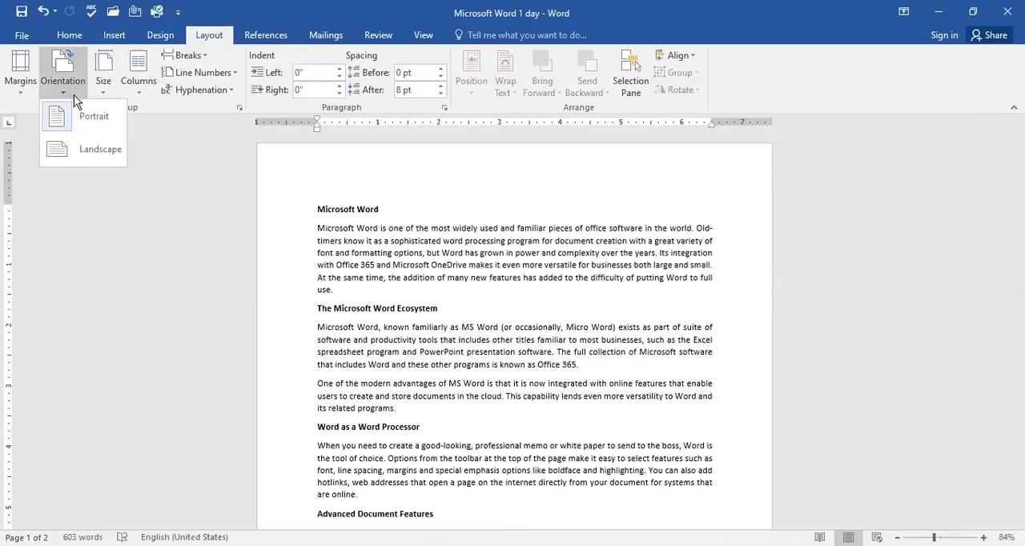
click(88, 156)
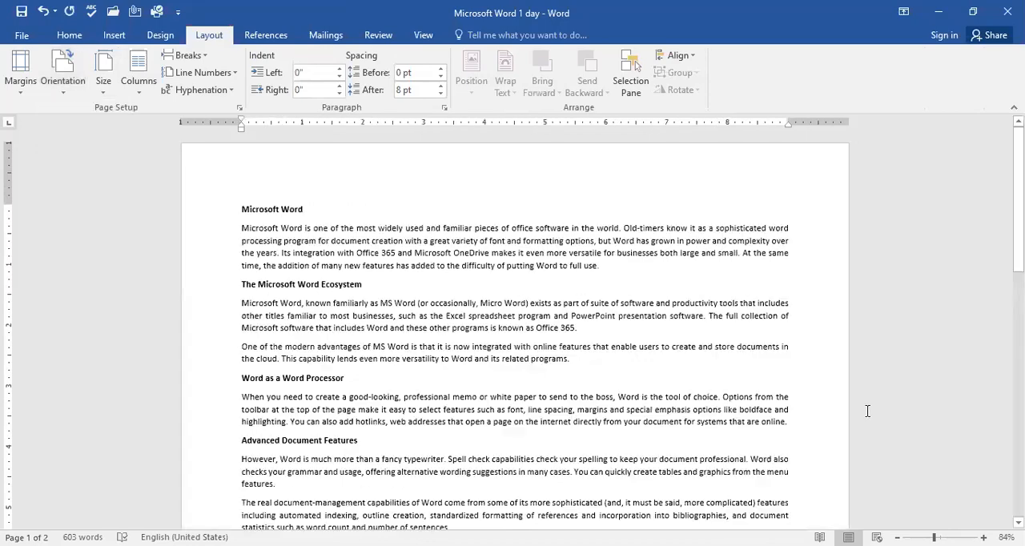
Step: Look through the document's pages in landscape layout and check the available orientation choices
scroll(867, 411, down, 3)
scroll(867, 411, down, 3)
scroll(867, 411, up, 5)
scroll(866, 411, up, 1)
scroll(774, 328, down, 5)
scroll(774, 328, up, 5)
click(71, 83)
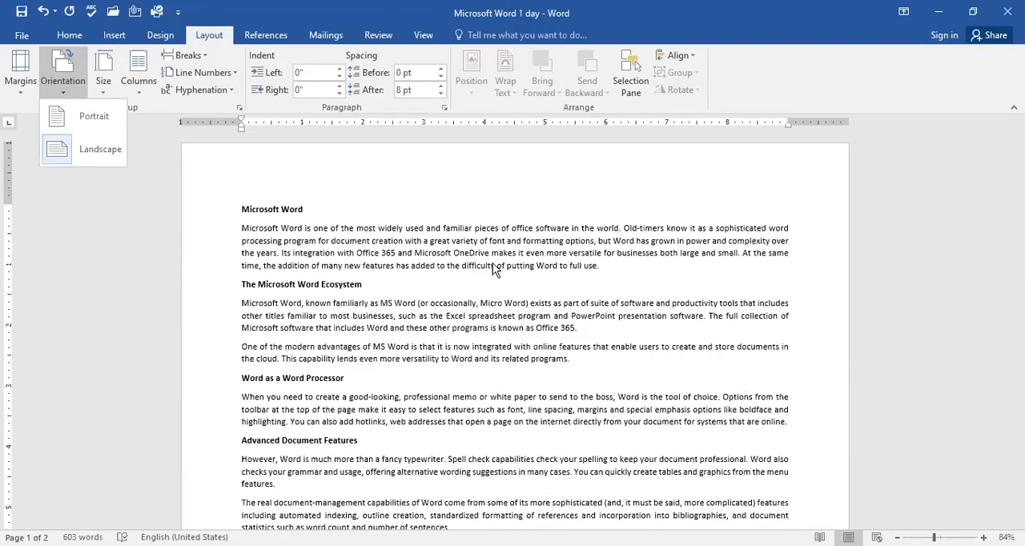
click(215, 34)
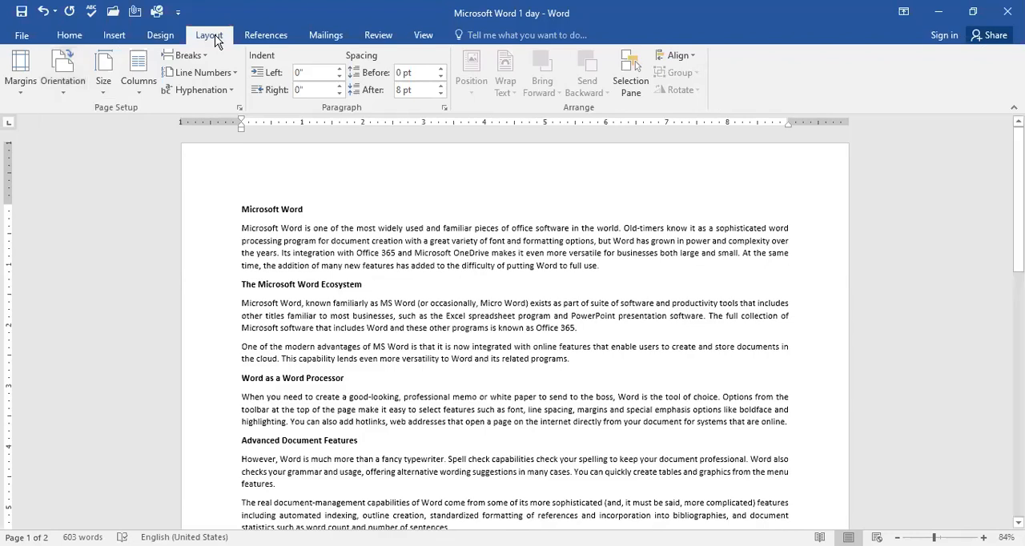
Step: Set the paper size to A4 for the whole document in the page setup
click(102, 84)
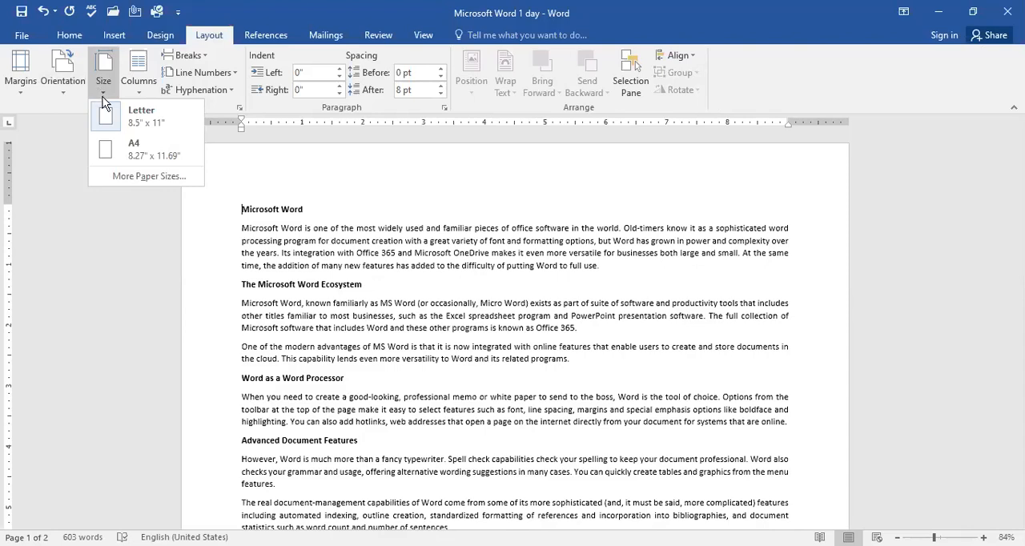
click(158, 177)
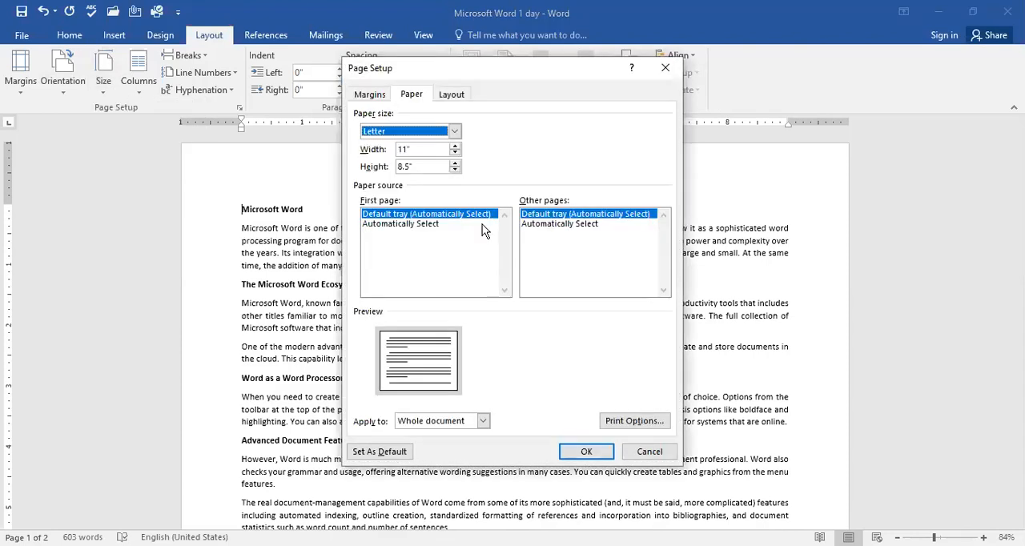
click(454, 133)
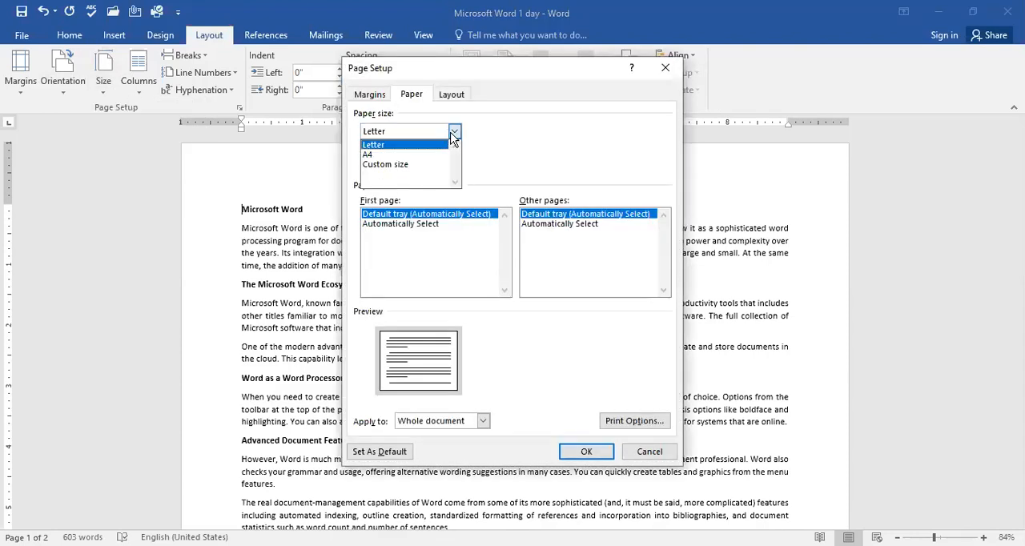
click(404, 156)
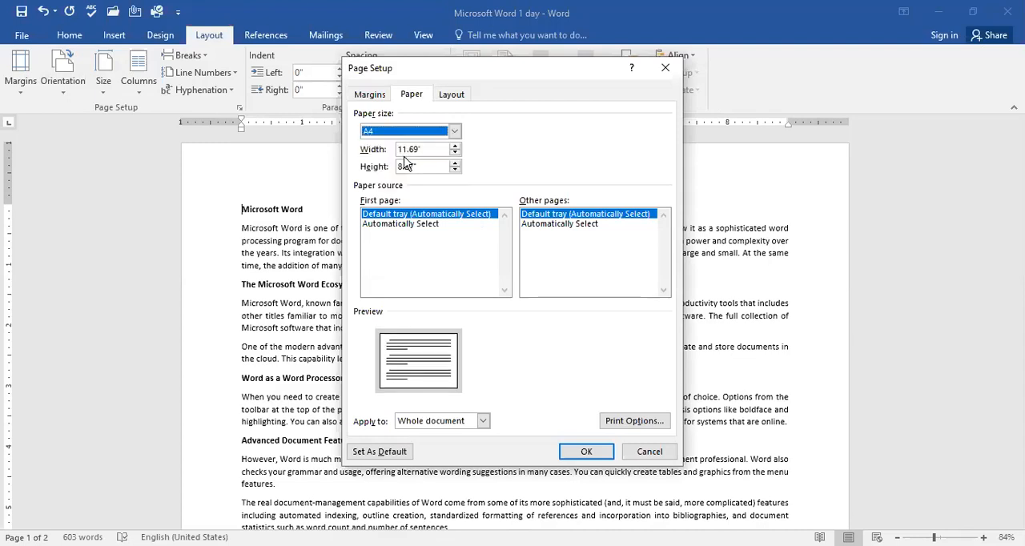
click(586, 453)
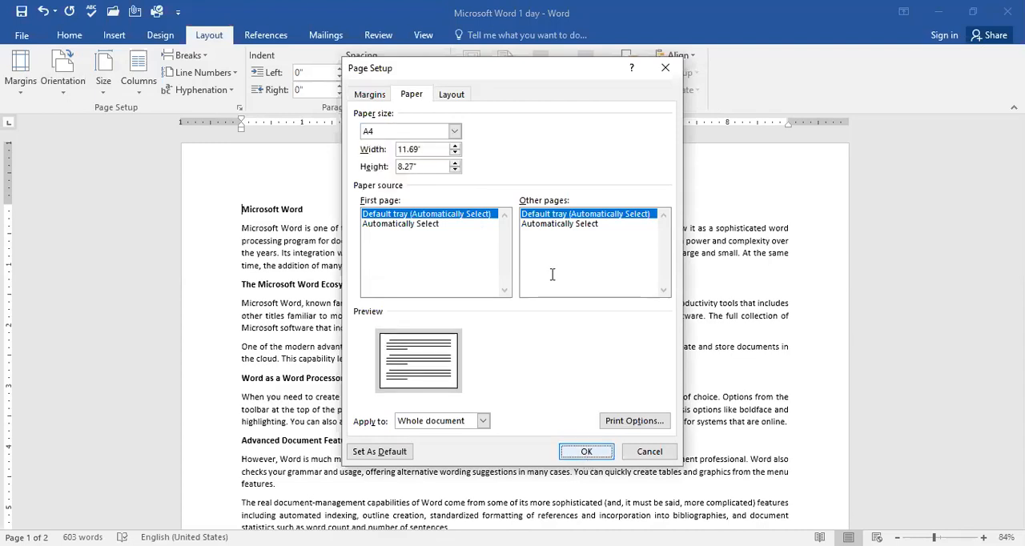
Step: Return the document's page orientation to Portrait
scroll(586, 388, down, 5)
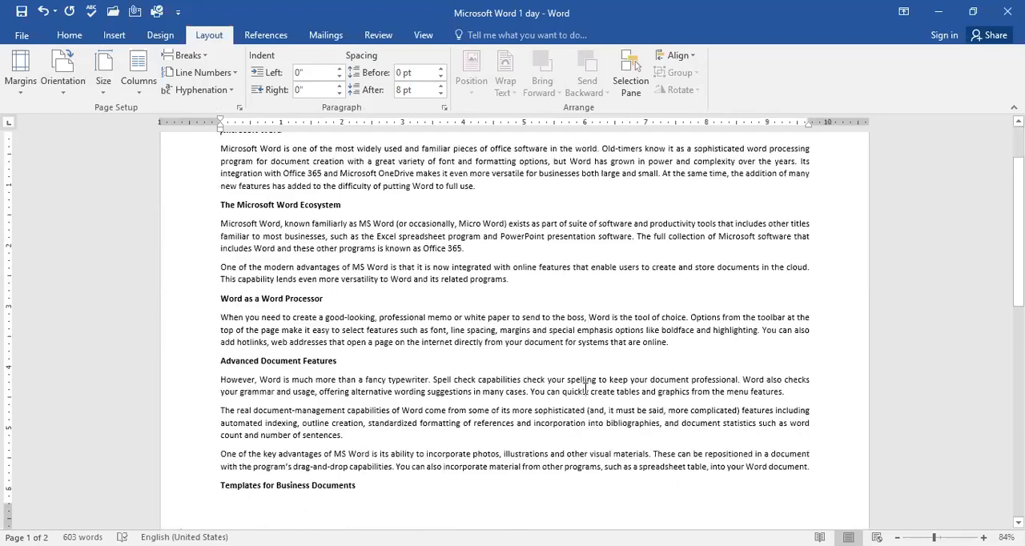
scroll(617, 418, down, 5)
scroll(617, 418, up, 10)
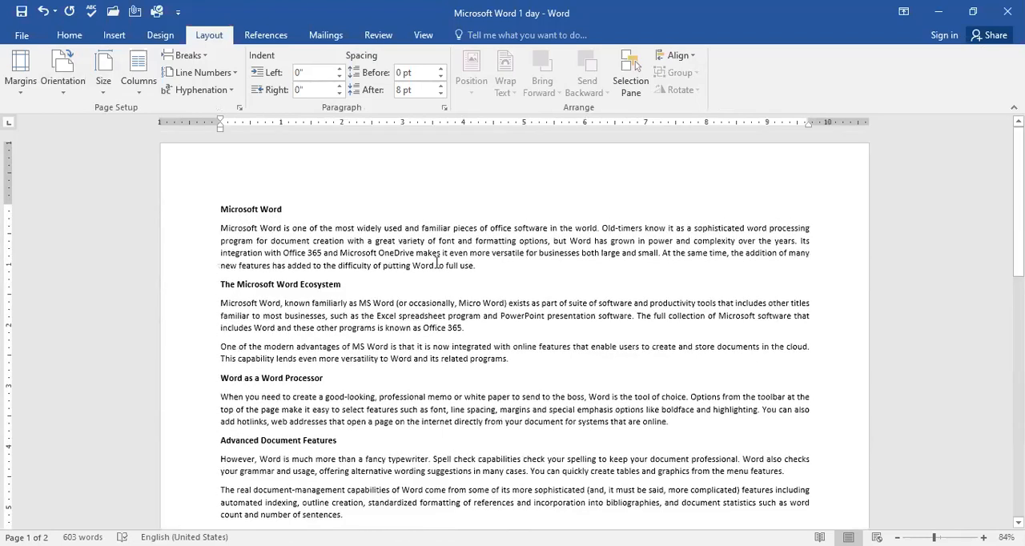
click(80, 84)
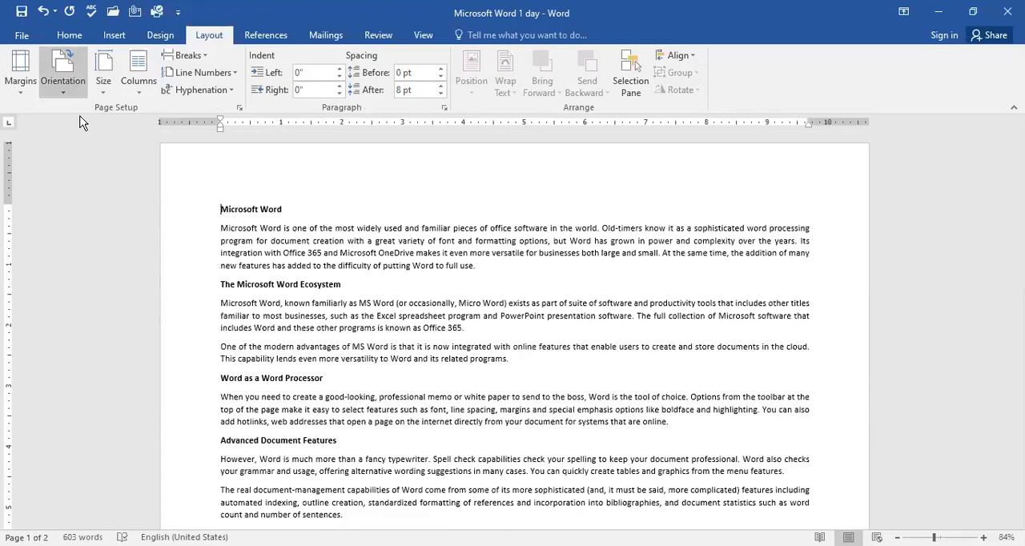
click(80, 119)
scroll(678, 446, down, 5)
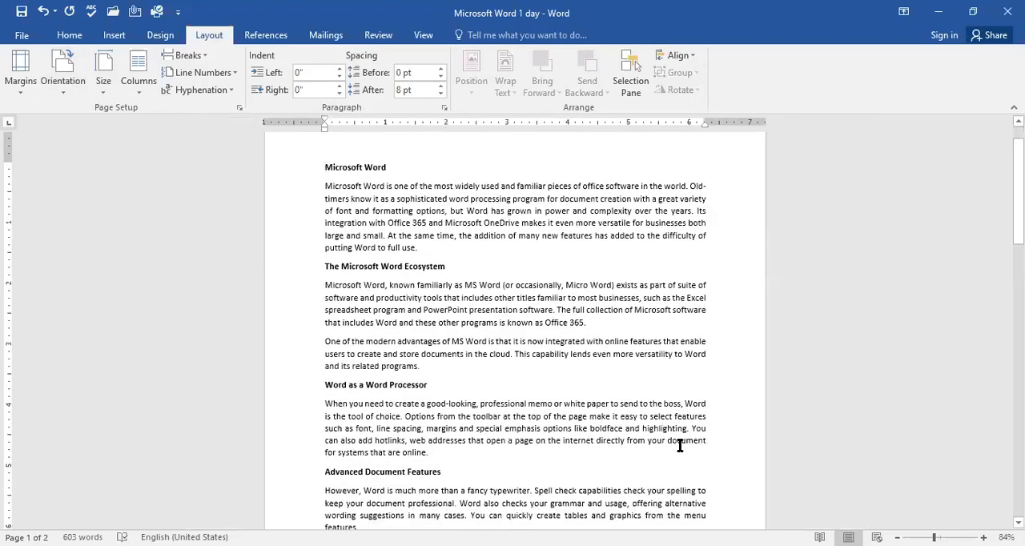
scroll(680, 447, up, 5)
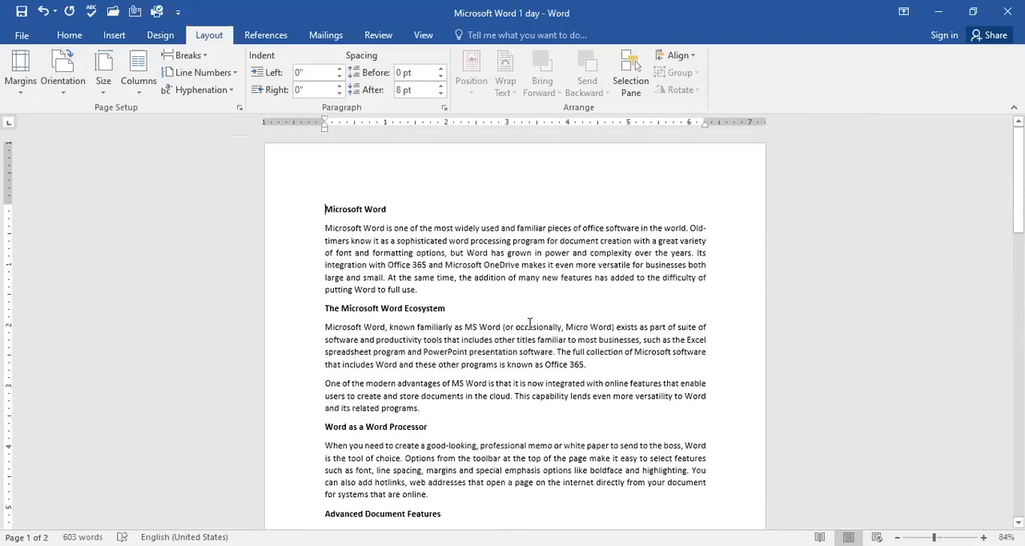
Step: Try the Custom size paper option in the page setup, reselect A4 and apply it to the whole document
click(491, 310)
scroll(520, 385, down, 1)
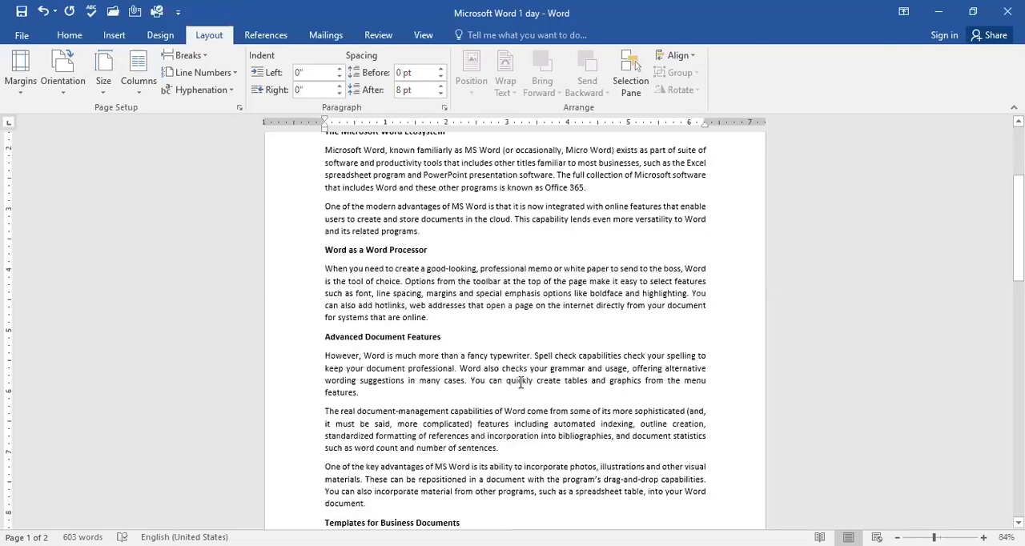
scroll(602, 420, down, 3)
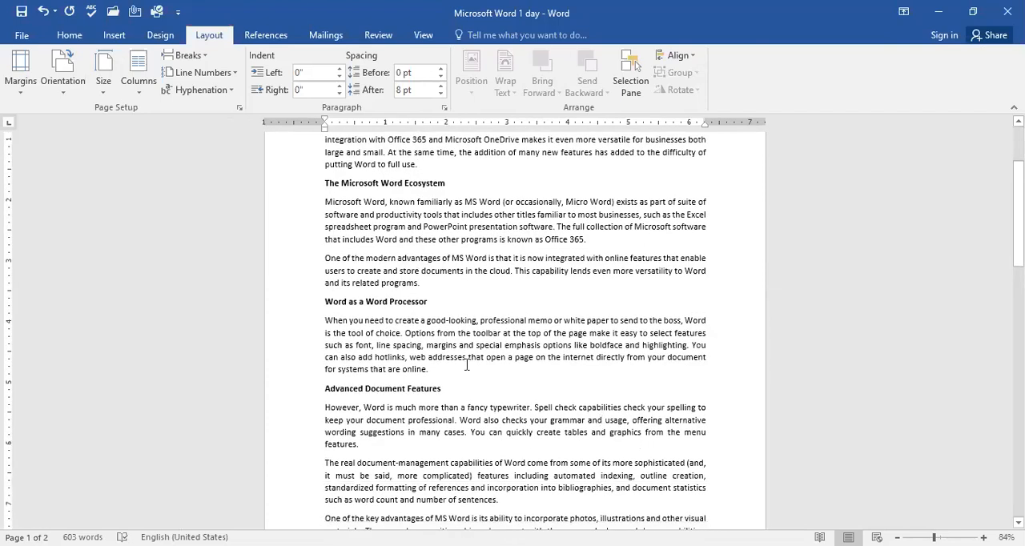
click(115, 88)
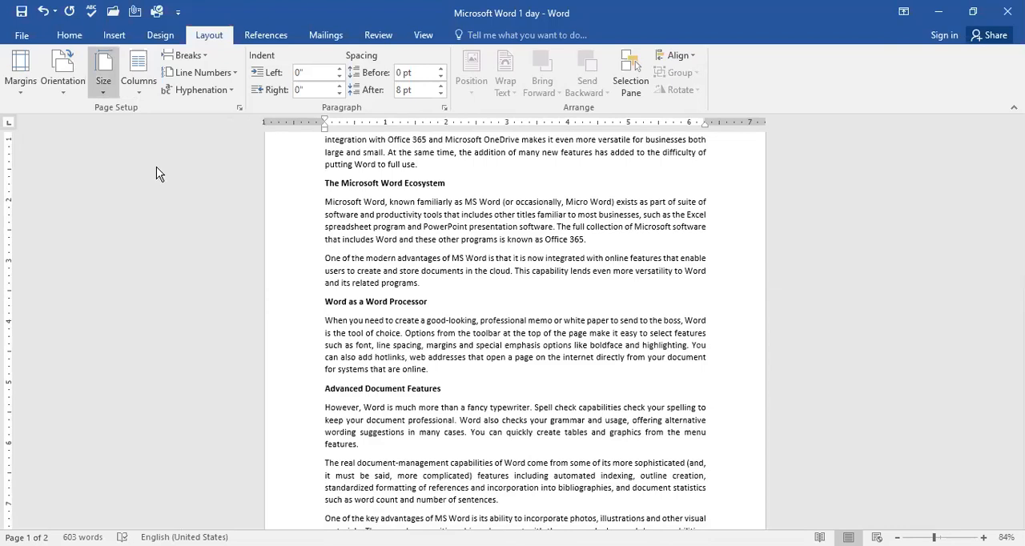
click(158, 174)
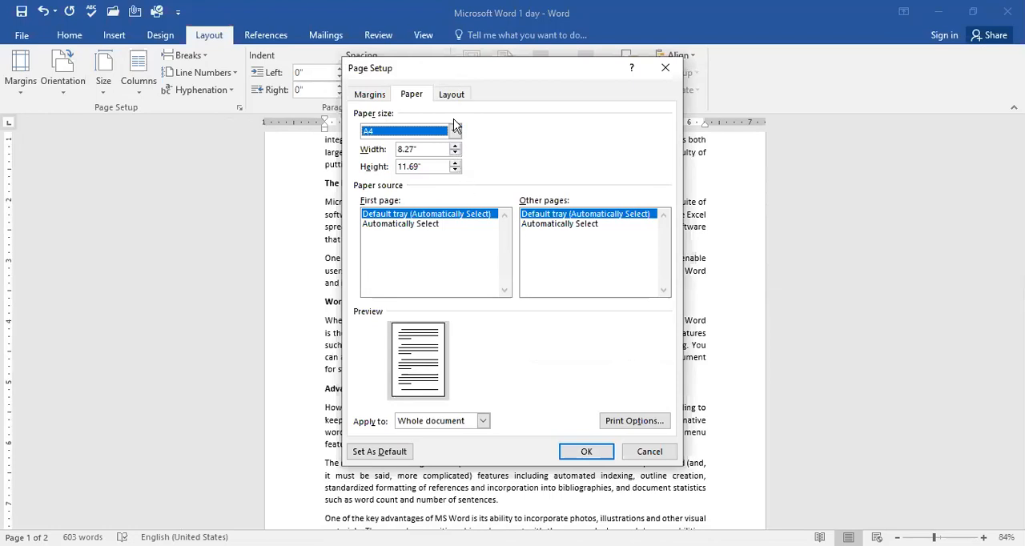
click(455, 130)
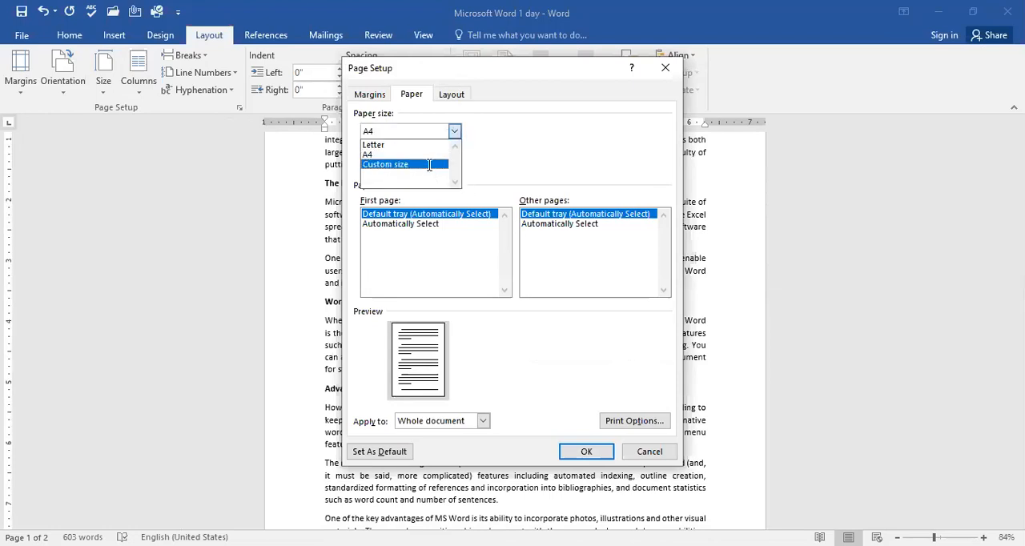
click(434, 165)
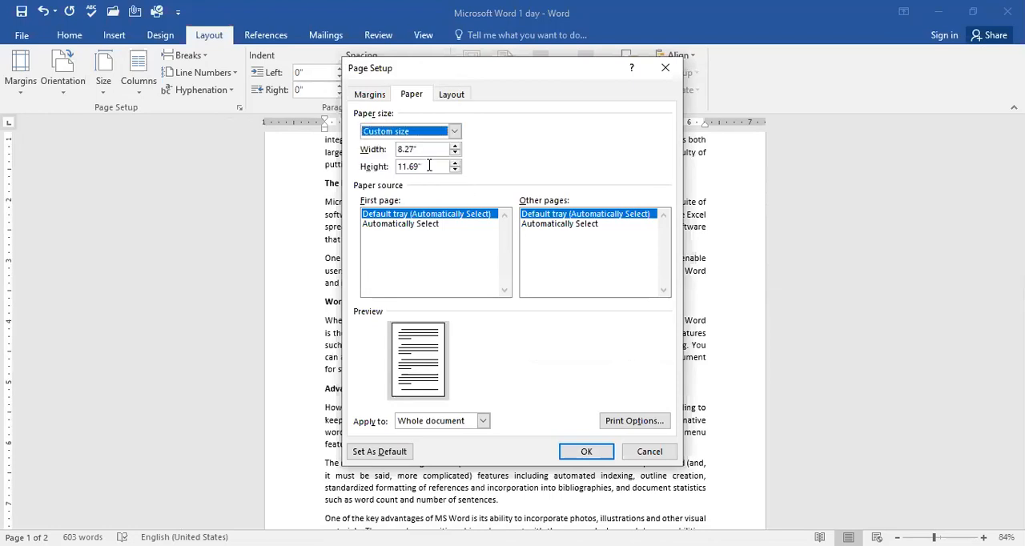
click(413, 150)
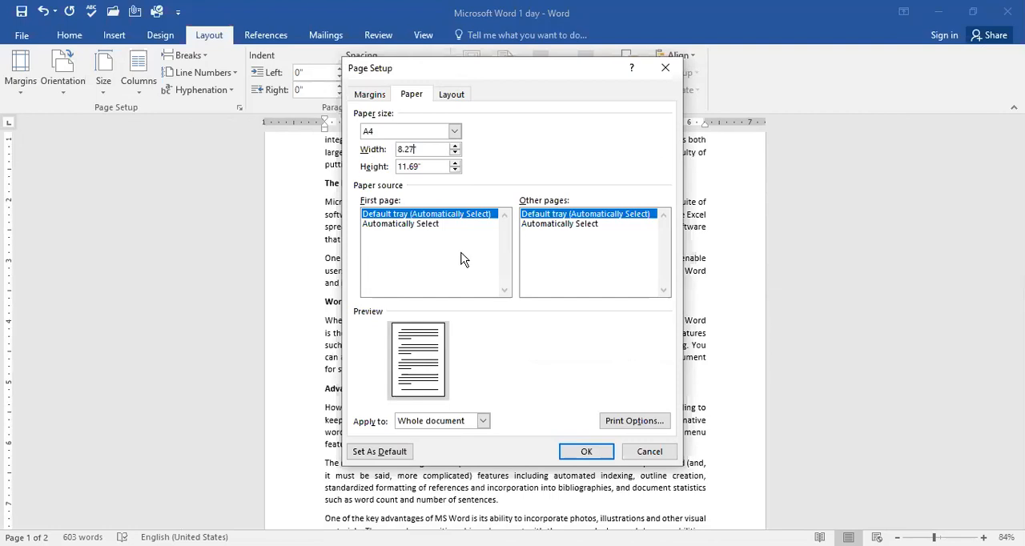
click(455, 131)
click(421, 153)
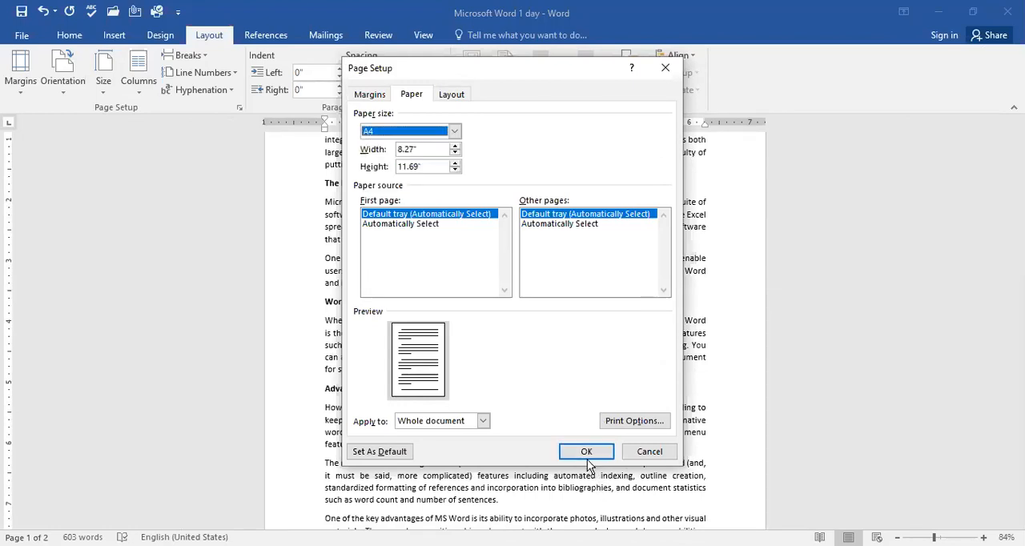
click(587, 453)
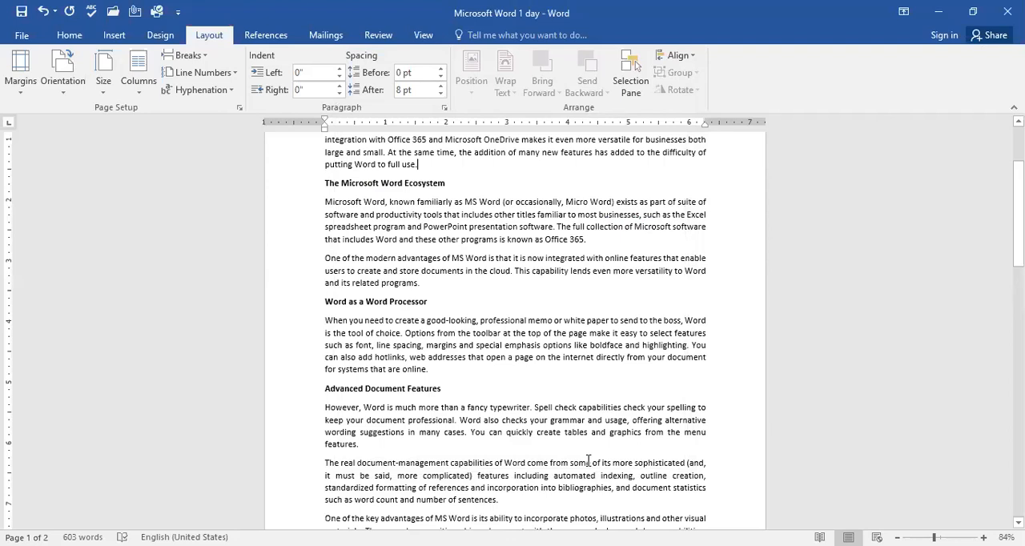
Step: Apply the Narrow 0.5" margins to the document and switch back to the Normal 1" margins
click(28, 95)
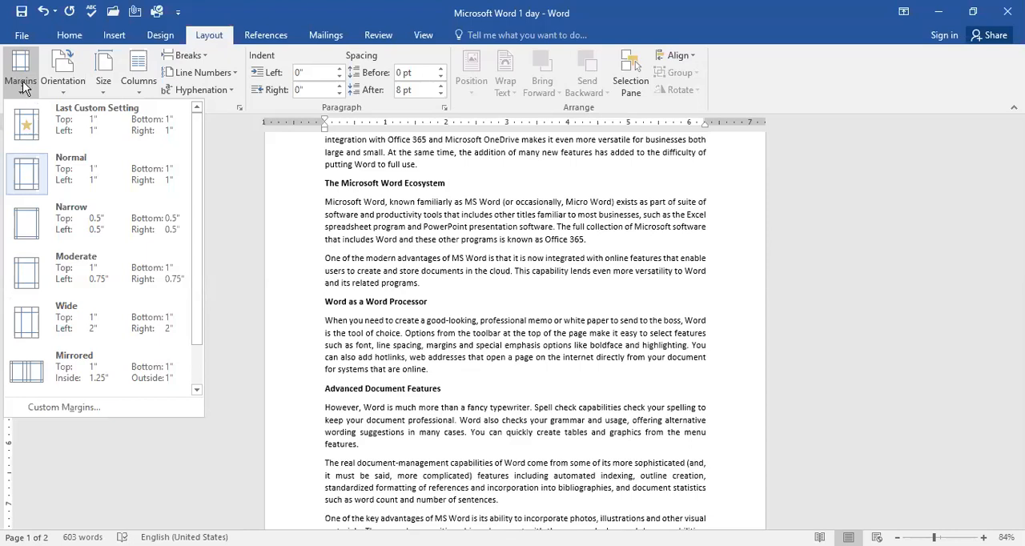
click(77, 219)
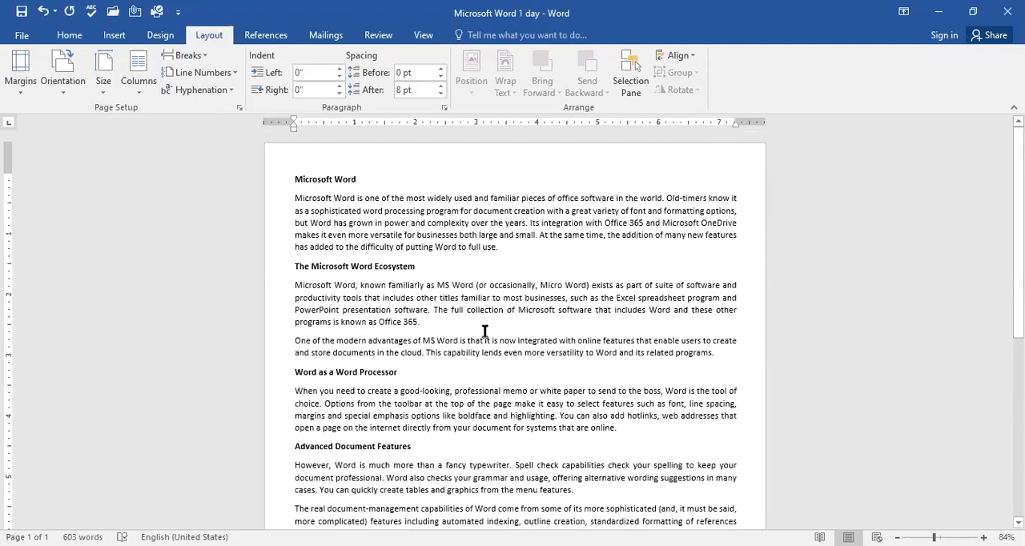
click(32, 95)
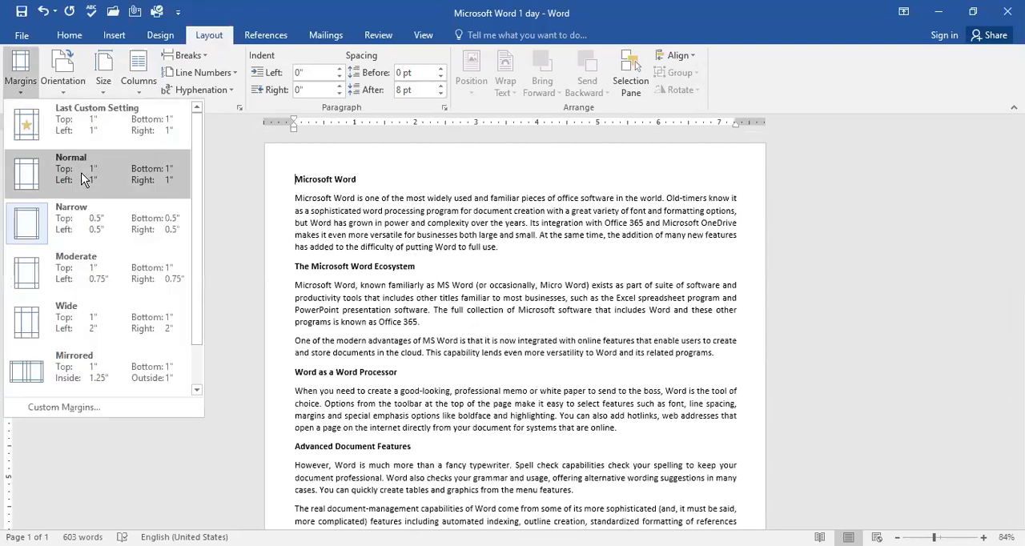
click(82, 178)
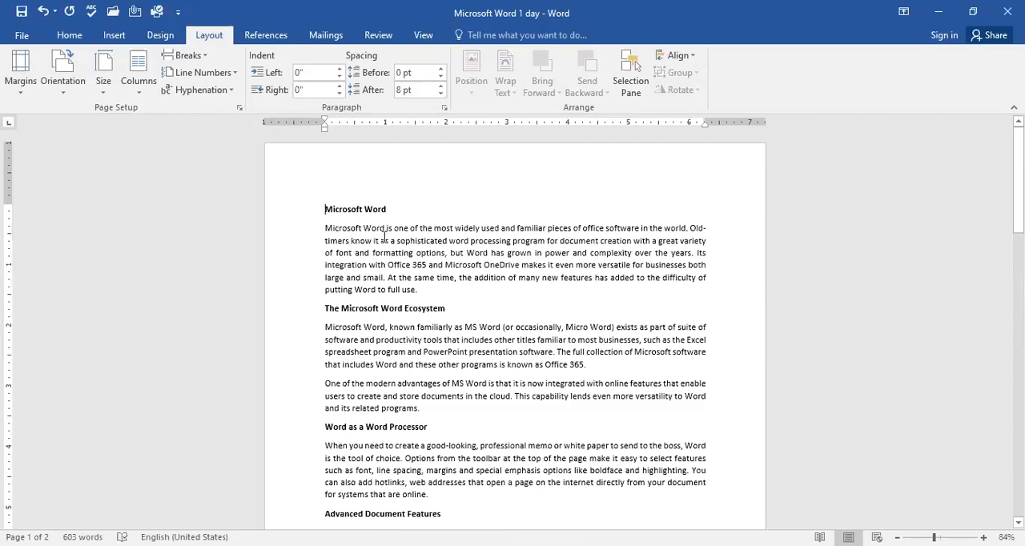
Step: Set custom page margins of 2" on all four sides for the whole document
scroll(574, 375, down, 10)
scroll(559, 376, up, 2)
scroll(558, 450, up, 6)
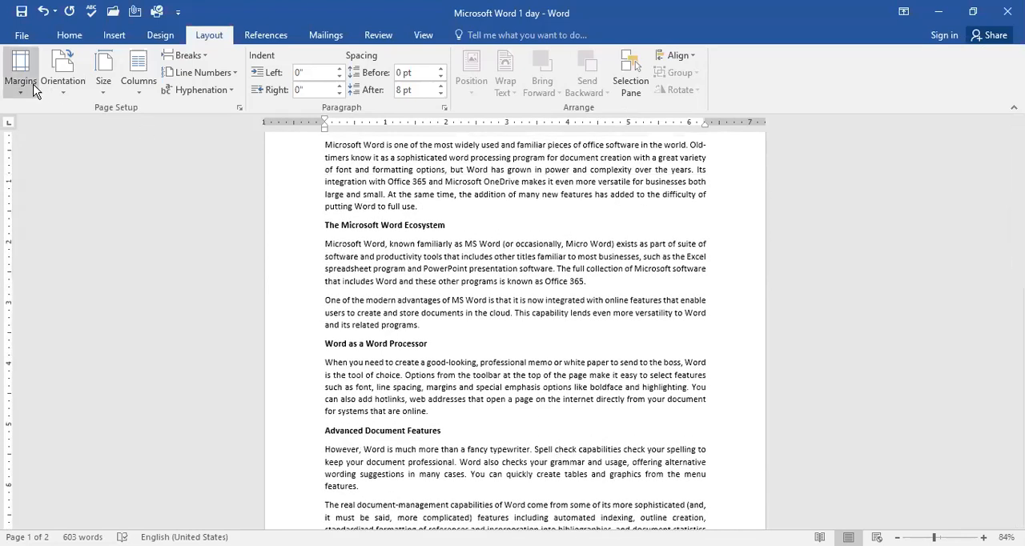
click(20, 81)
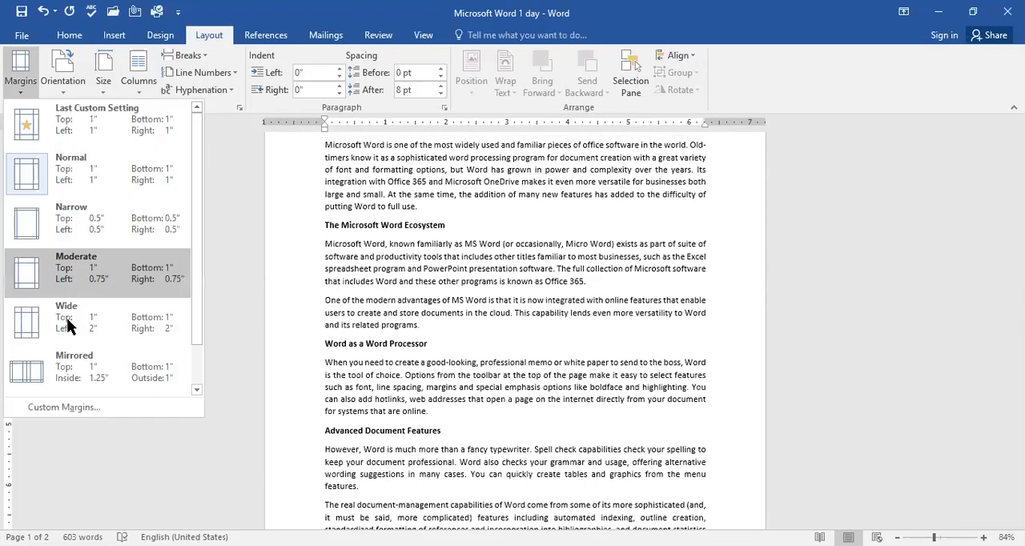
click(88, 407)
click(430, 129)
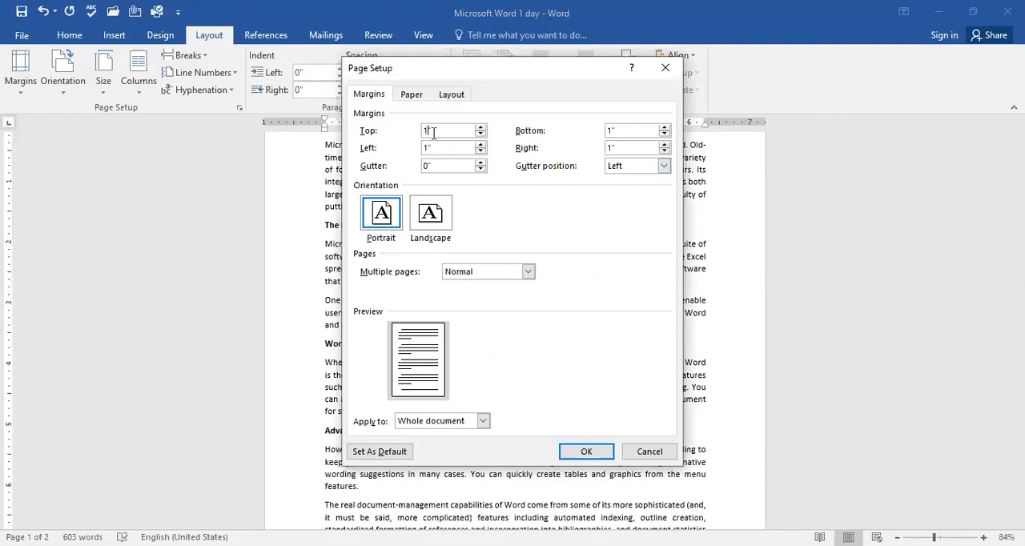
key(BackSpace)
key(BackSpace)
text(2)
key(Tab)
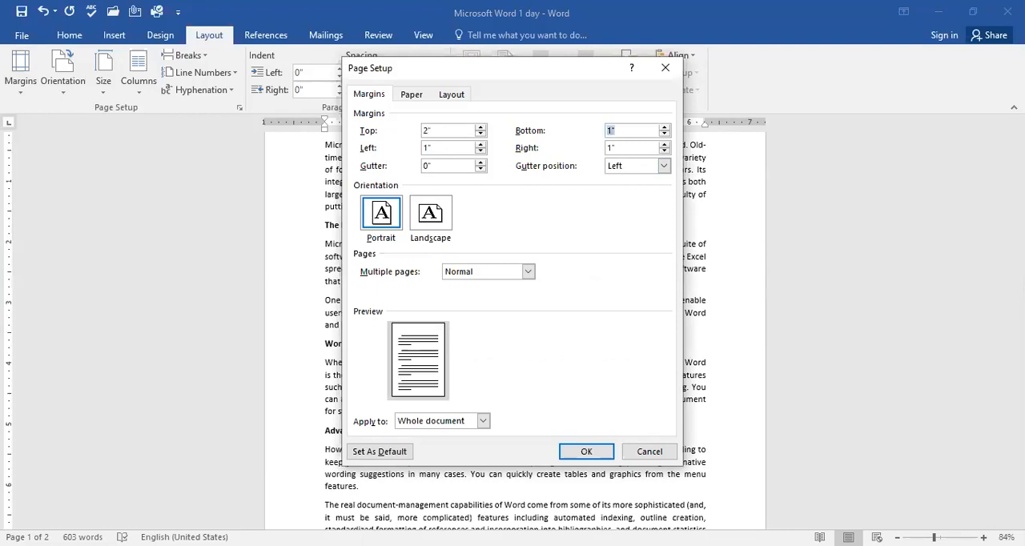
text(2)
key(Tab)
text(2)
key(Tab)
text(2)
key(Return)
Step: Examine how the text sits on both pages with the 2" margins
scroll(643, 379, down, 2)
scroll(662, 289, up, 2)
scroll(664, 293, down, 2)
scroll(663, 296, down, 8)
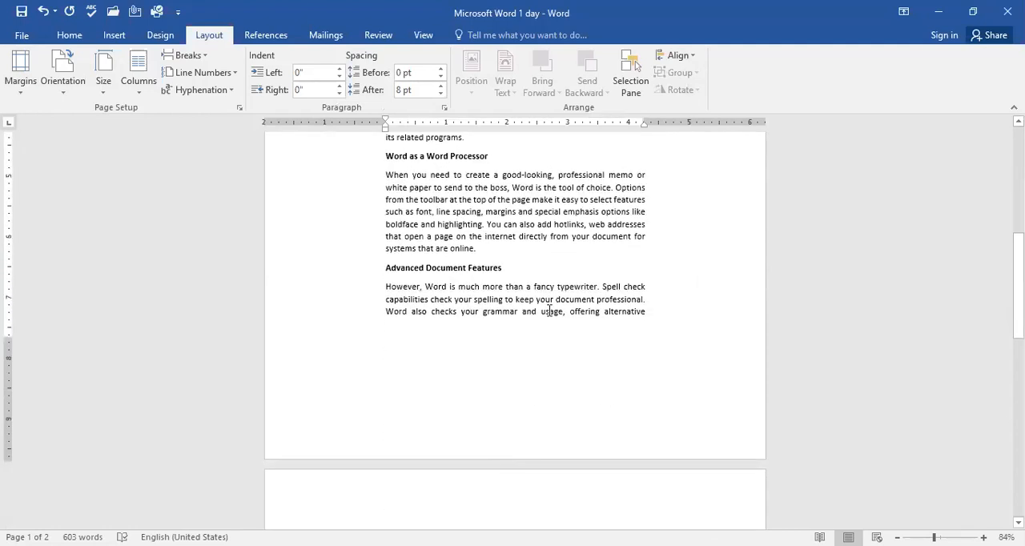
scroll(519, 304, up, 10)
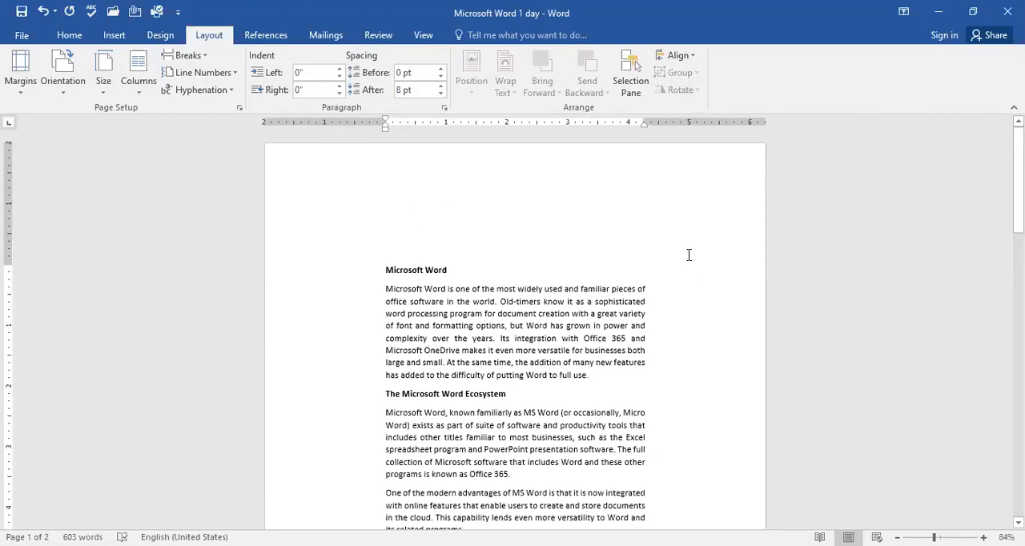
scroll(688, 442, down, 1)
scroll(687, 442, down, 10)
scroll(688, 442, up, 9)
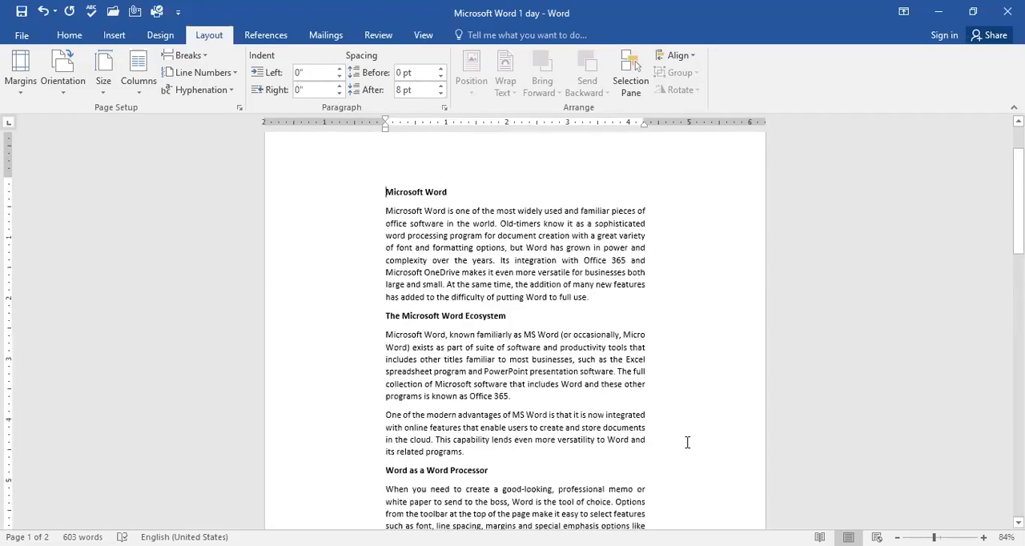
scroll(688, 443, down, 2)
scroll(47, 148, up, 4)
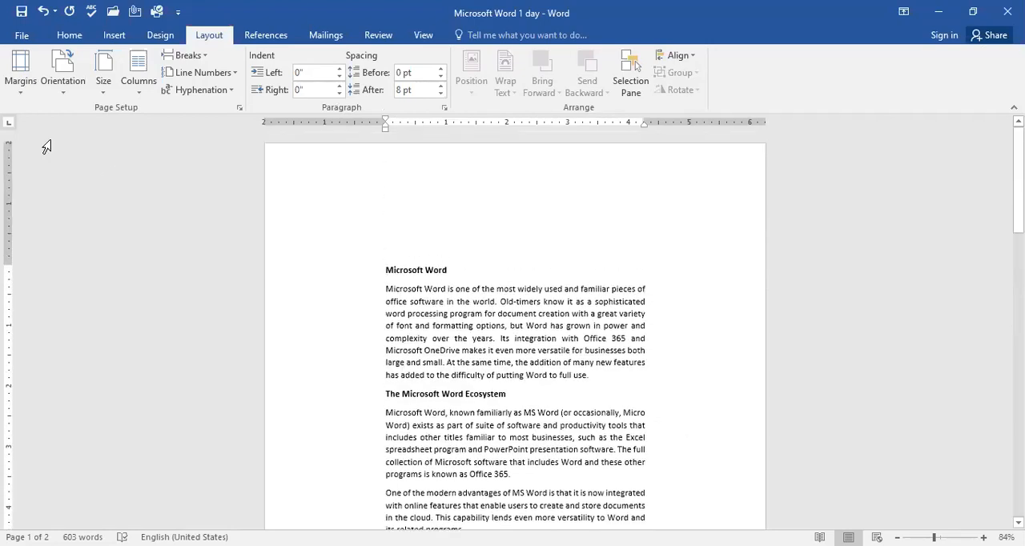
Step: Switch the document back to the Normal 1" margins and check them in the page setup
click(14, 90)
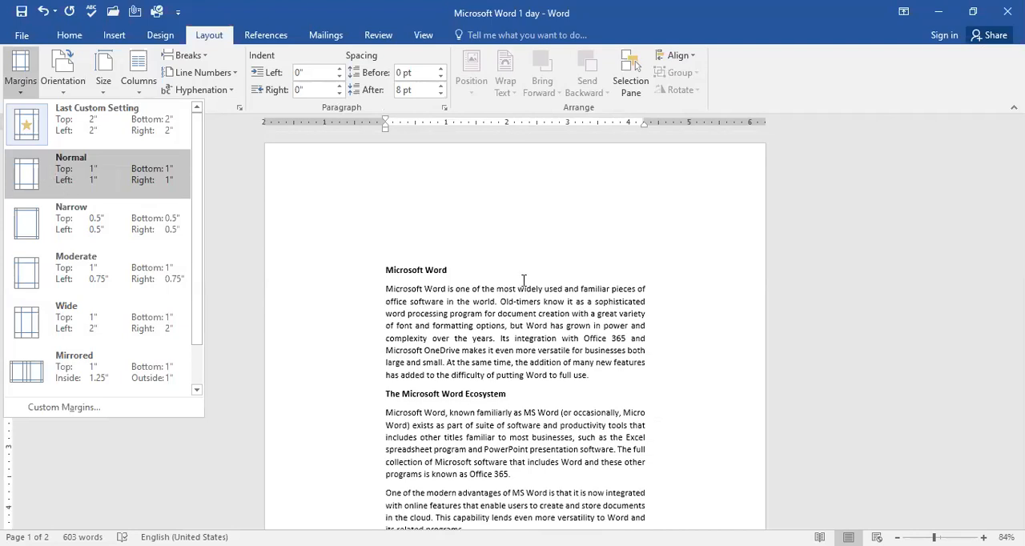
click(74, 179)
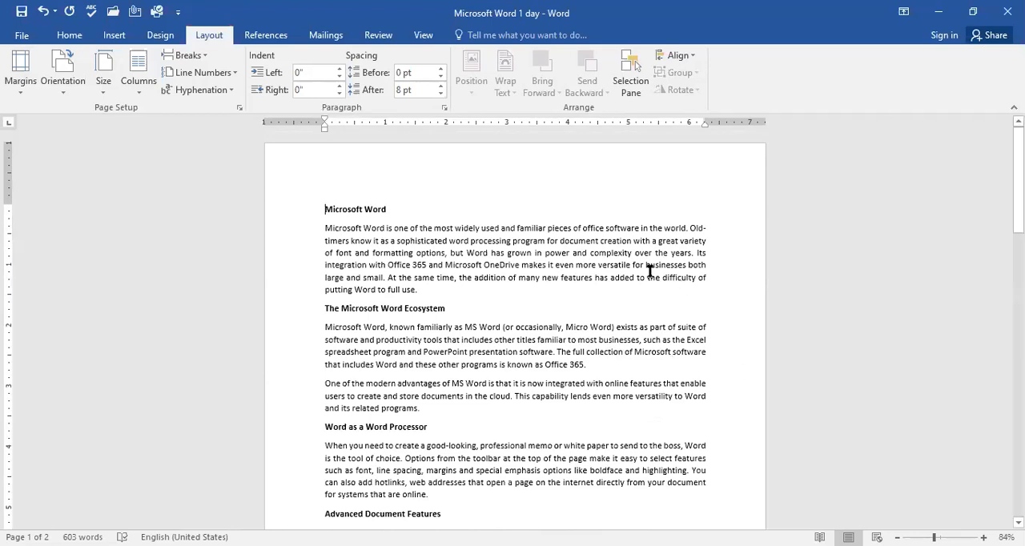
click(239, 109)
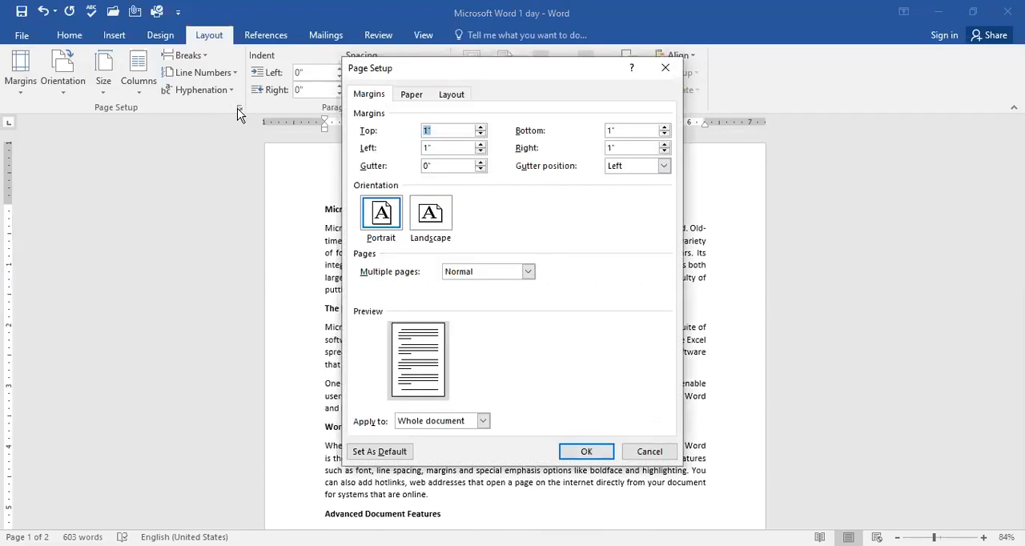
click(665, 69)
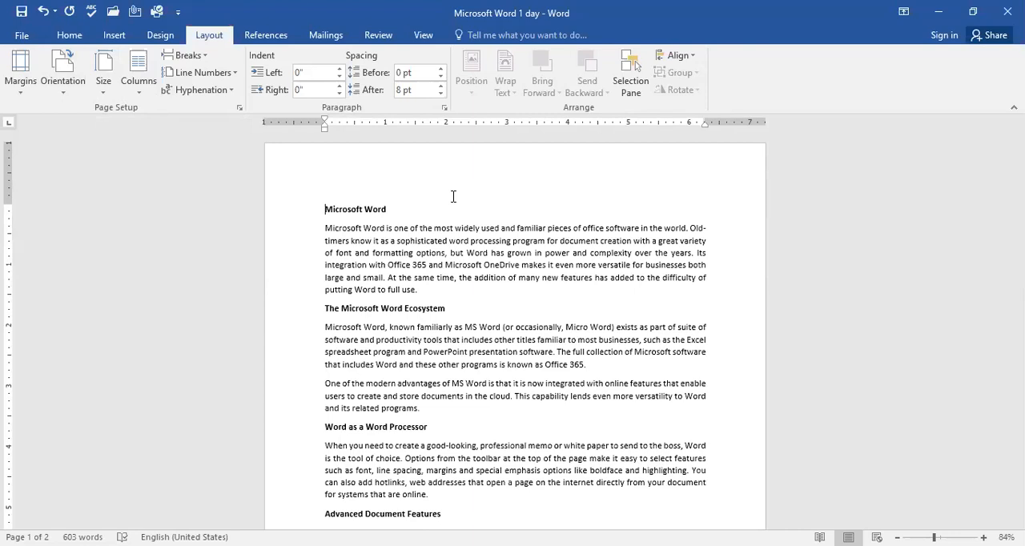
Step: Open the print settings, check the available printers and set the number of copies to 5
click(22, 37)
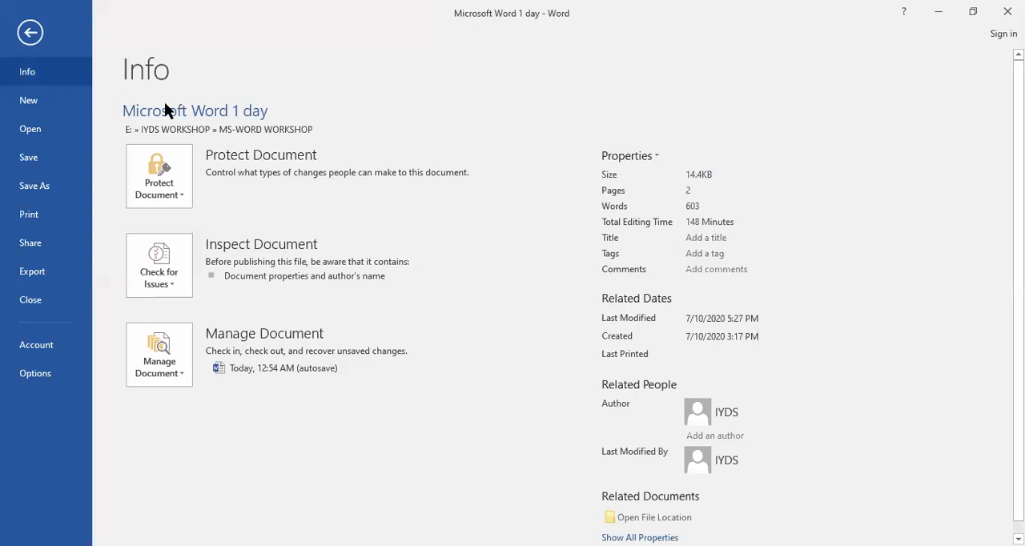
click(55, 218)
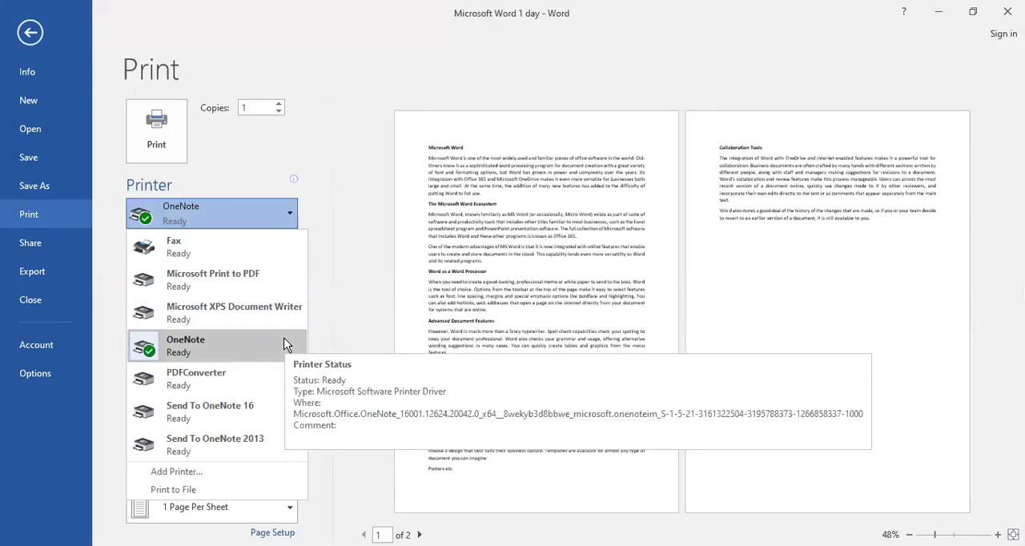
click(273, 126)
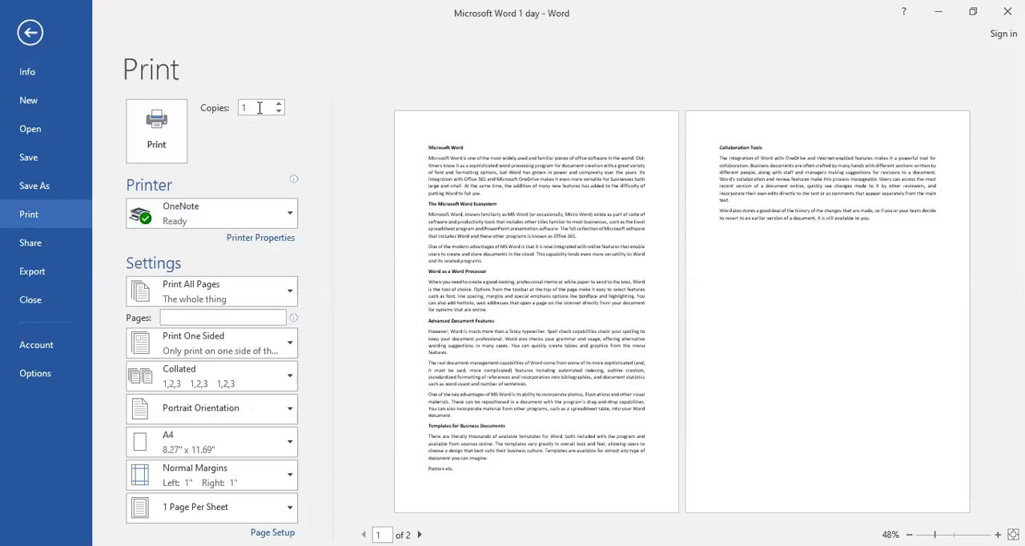
double_click(259, 108)
text(5)
Step: Choose Custom Print with pages 1,3 as the print range and return to the document
click(289, 289)
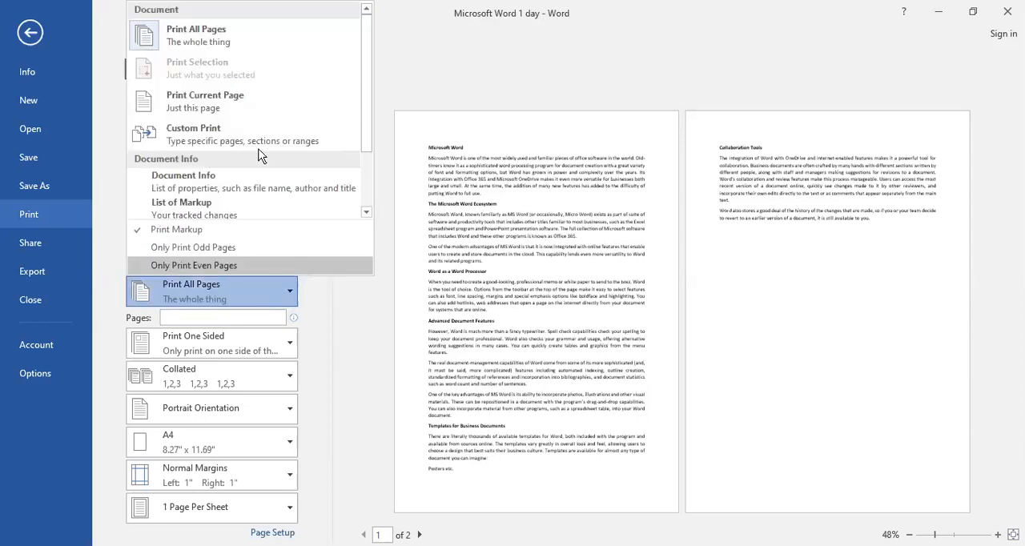
click(204, 135)
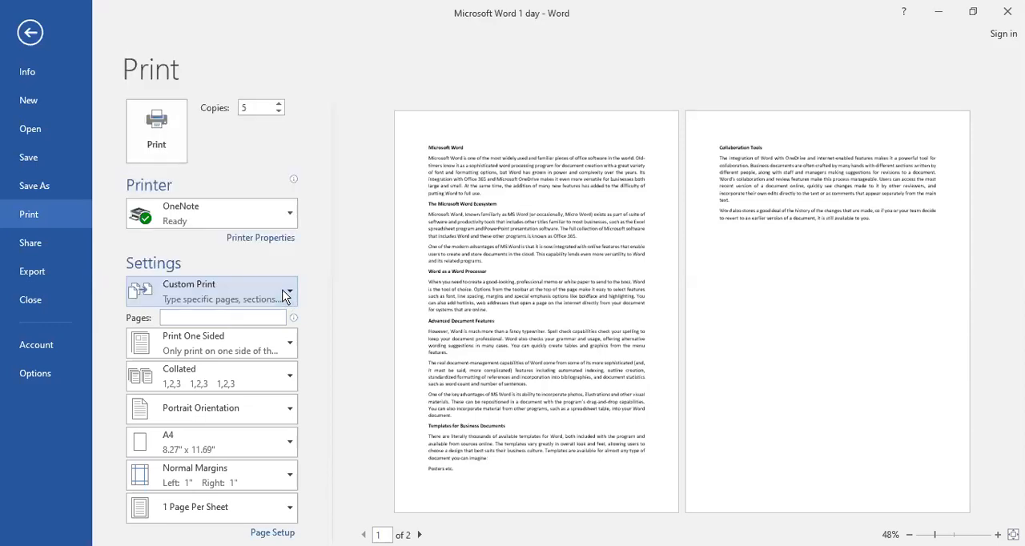
click(285, 297)
click(237, 132)
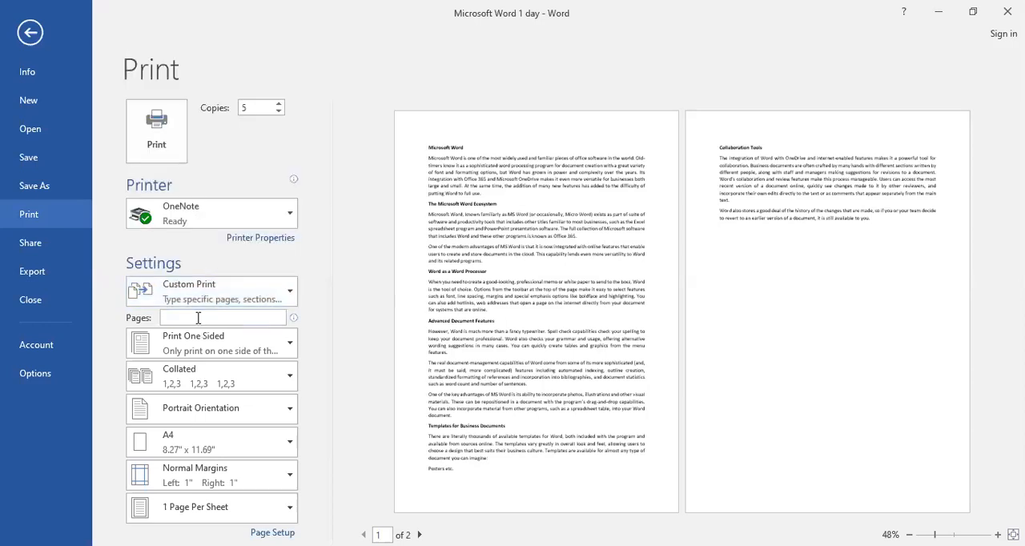
text(1,3)
key(BackSpace)
key(BackSpace)
key(BackSpace)
text(1,3)
click(31, 34)
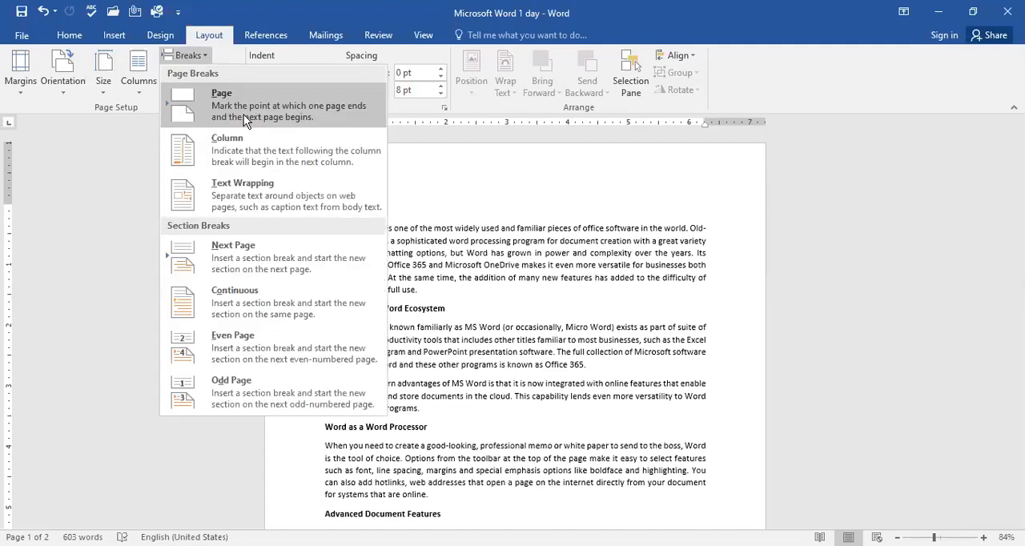
Step: Insert a page break before the heading "The Microsoft Word Ecosystem" and check both resulting pages
key(Return)
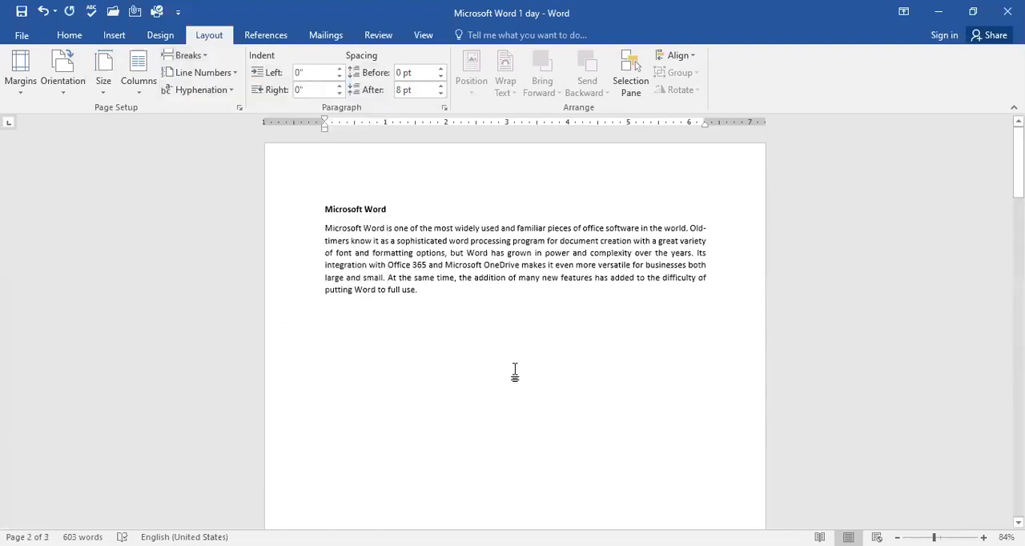
scroll(515, 371, down, 5)
scroll(513, 298, down, 3)
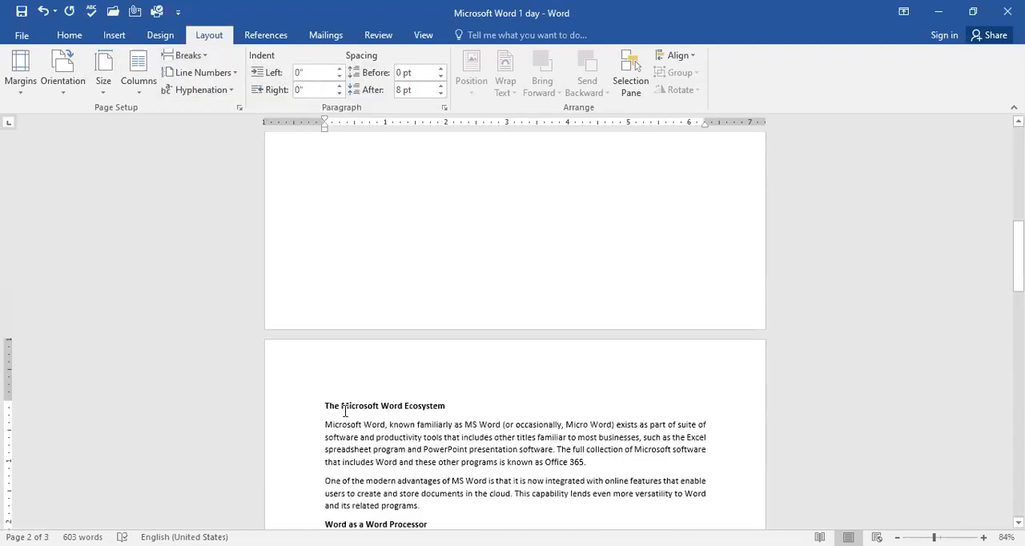
scroll(413, 414, up, 5)
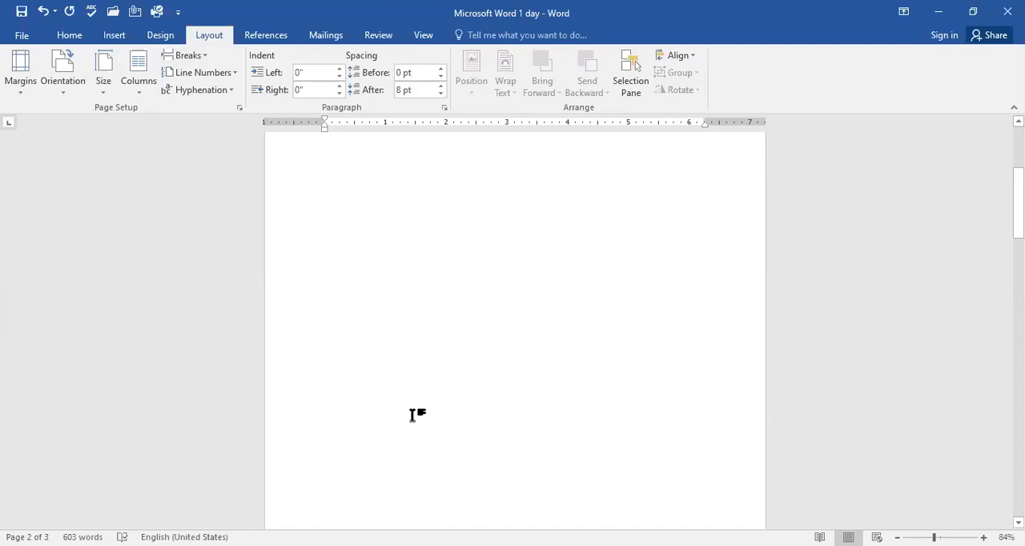
scroll(414, 415, up, 5)
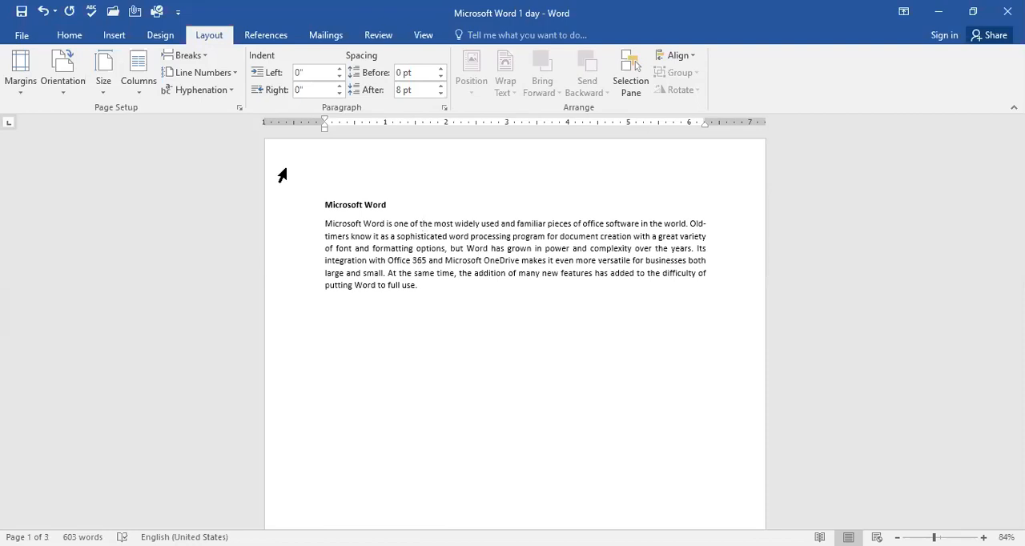
Step: Show the hidden formatting marks to reveal the page break below the first paragraph
click(70, 36)
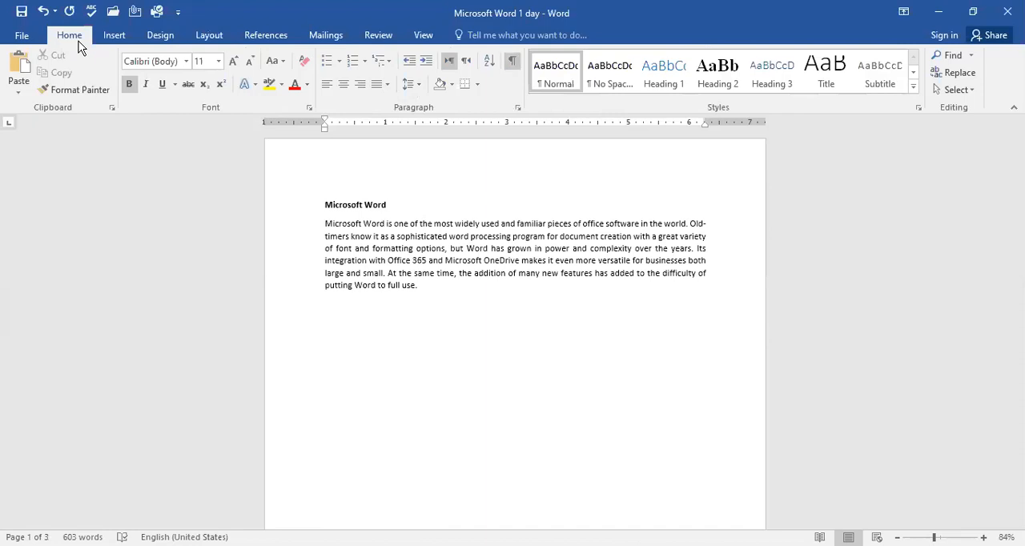
click(513, 63)
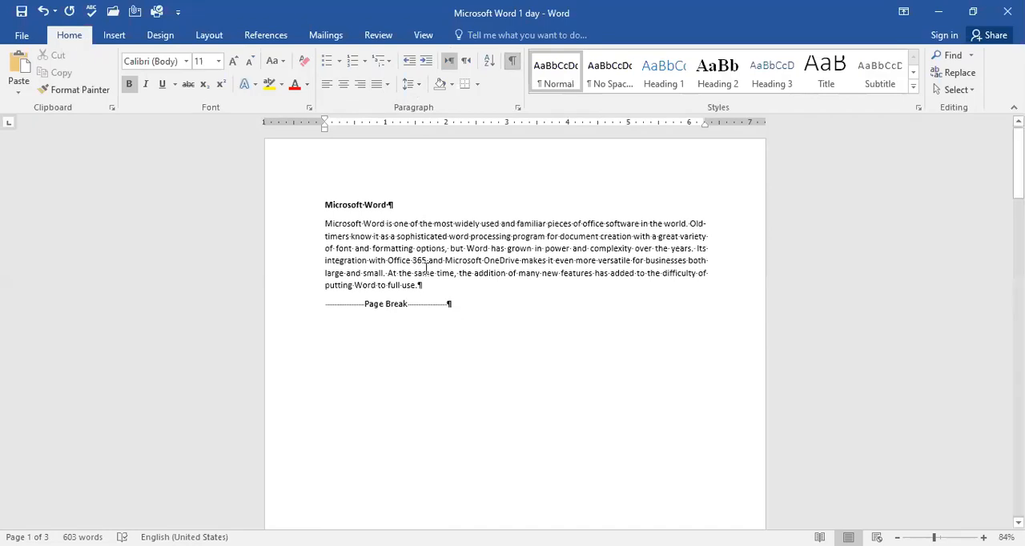
click(514, 62)
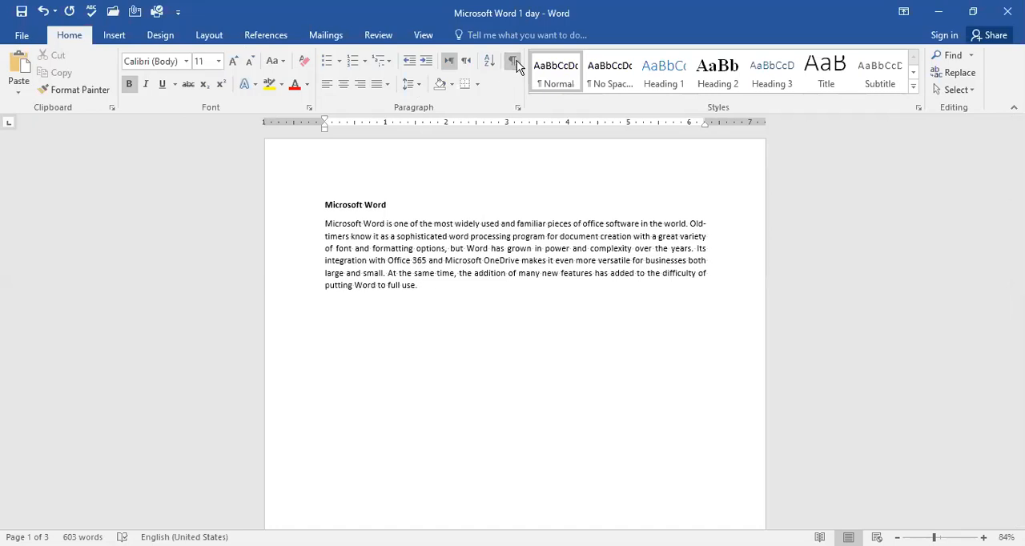
click(513, 63)
click(516, 63)
click(516, 63)
Step: Look through the page and section break options and hide the formatting marks again
click(209, 37)
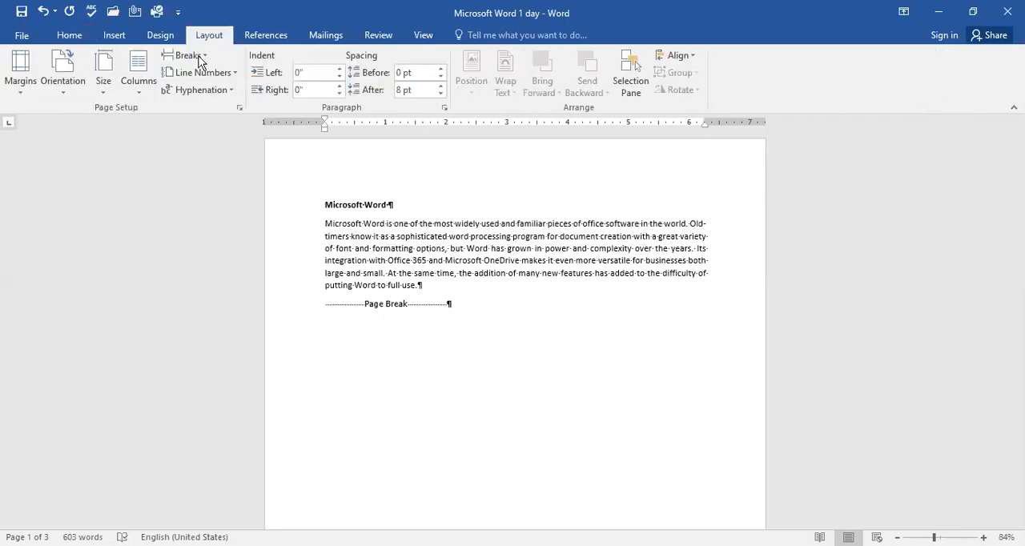
click(201, 60)
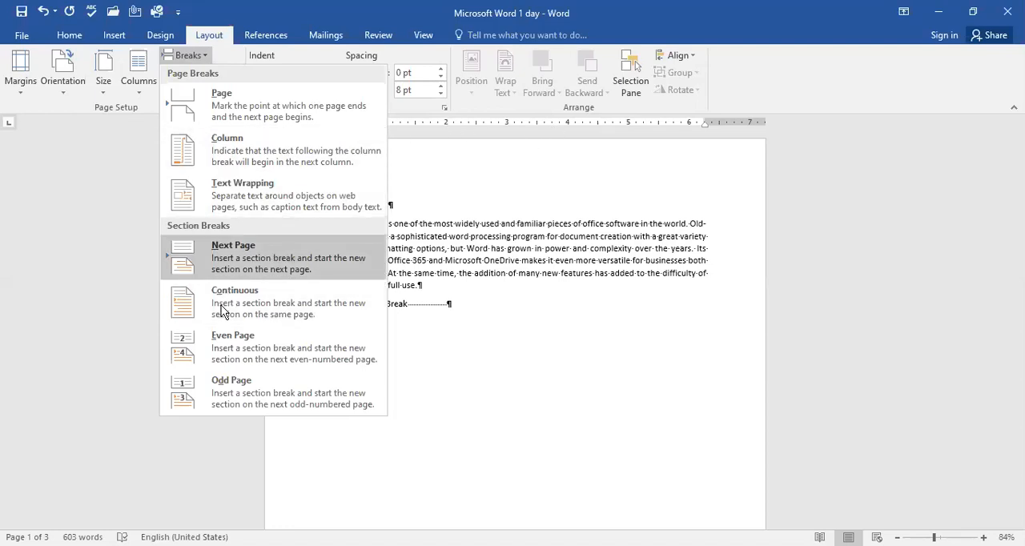
click(70, 39)
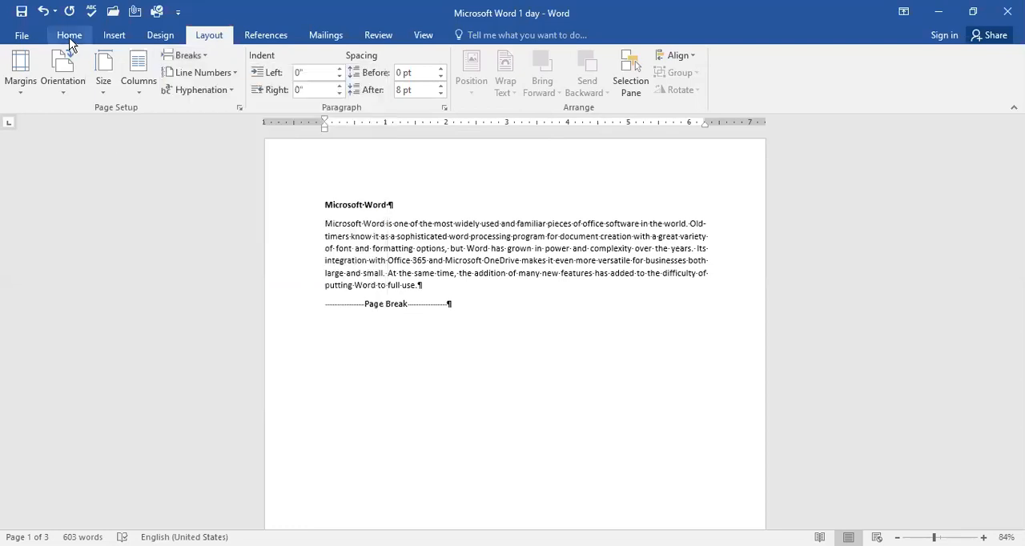
click(70, 39)
click(514, 65)
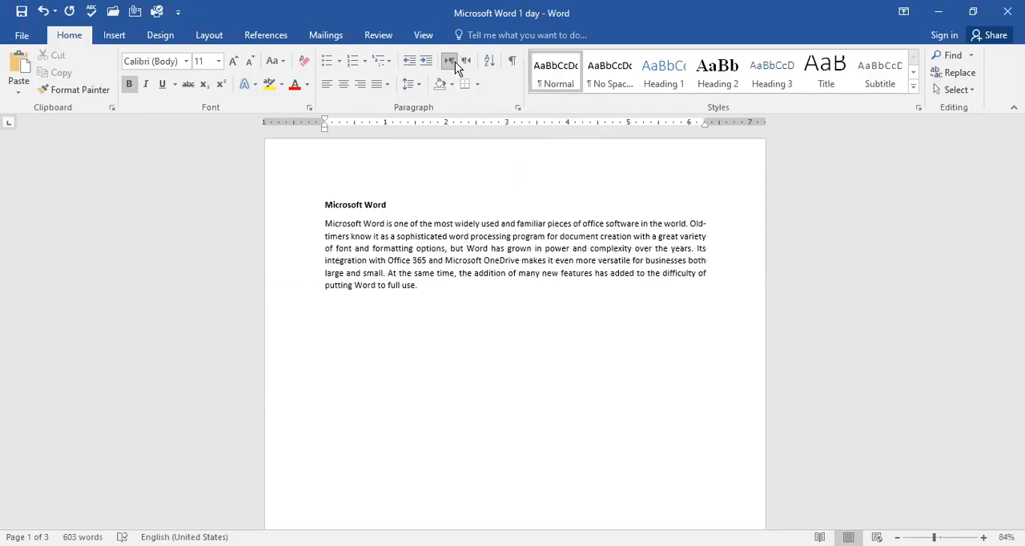
Step: Try the right-to-left text direction on the heading "The Microsoft Word Ecosystem" and restore left-to-right
click(455, 62)
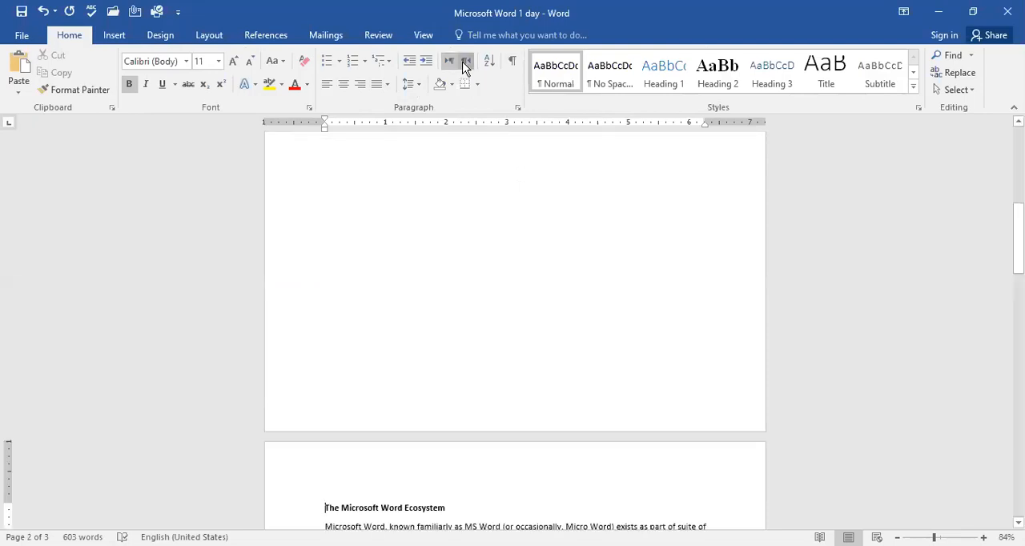
click(465, 64)
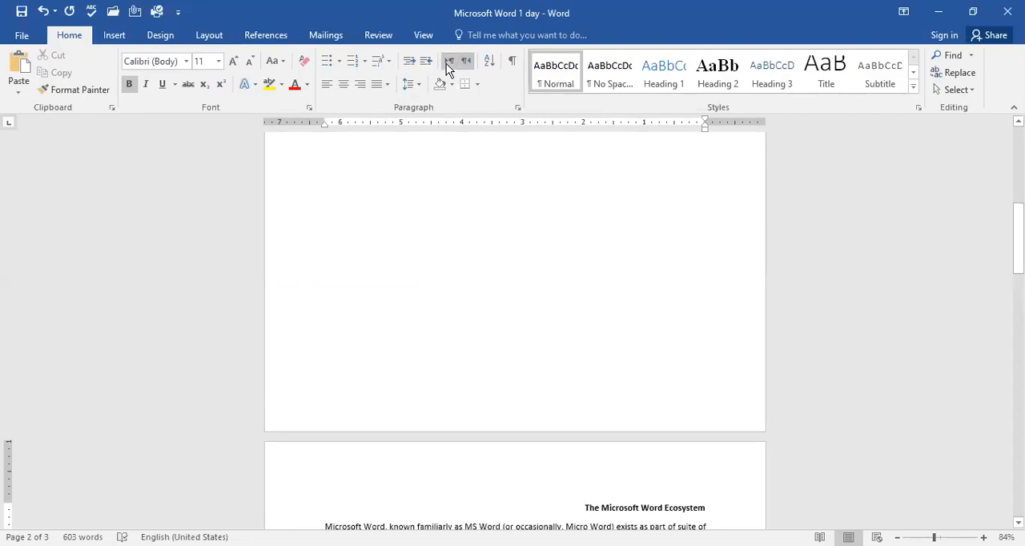
click(447, 63)
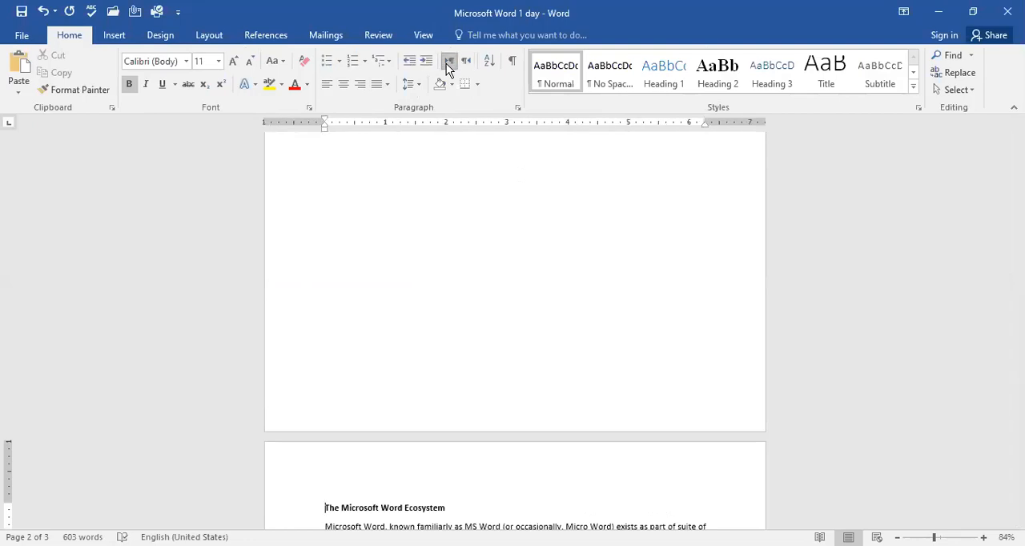
scroll(527, 199, up, 10)
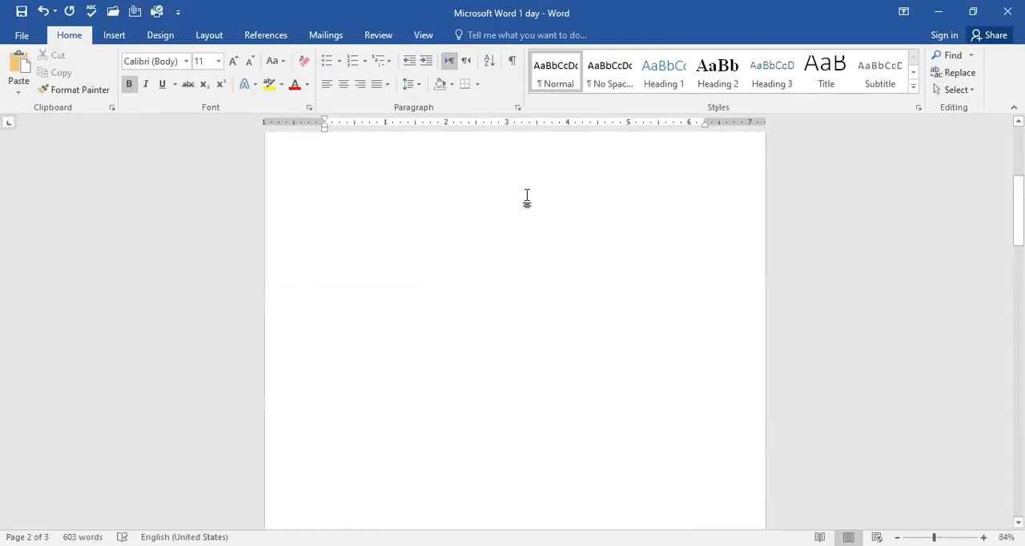
scroll(527, 198, down, 10)
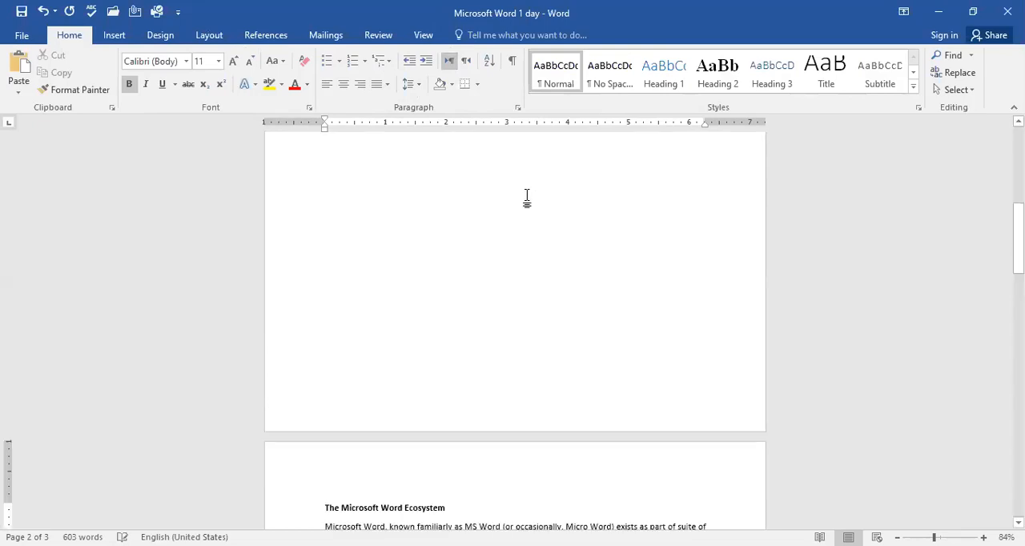
Step: Undo the text direction changes and the page break before "The Microsoft Word Ecosystem"
key(ctrl+z)
key(ctrl+Shift_R)
key(ctrl+z)
key(ctrl+z)
scroll(529, 196, up, 4)
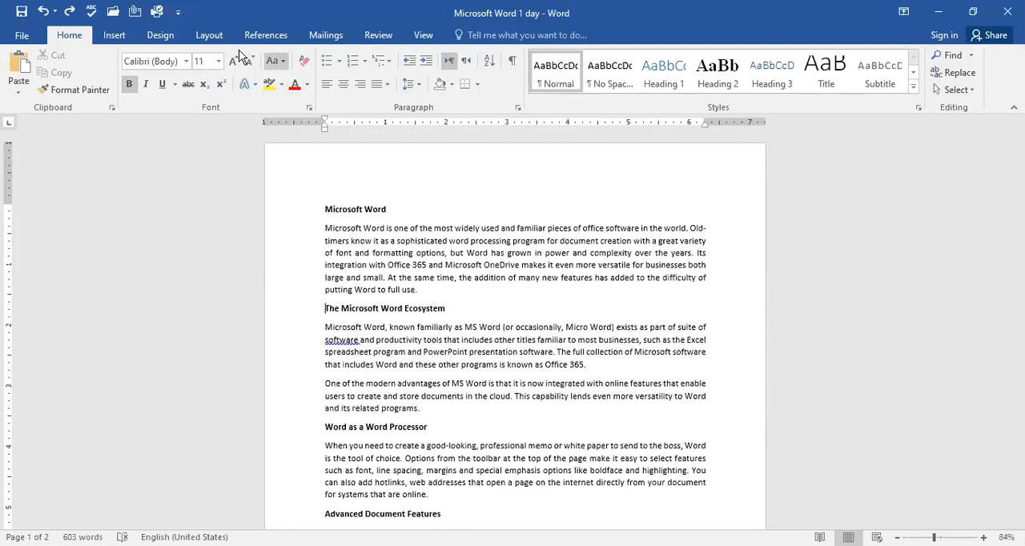
Step: Arrange the document text in two columns and look over the resulting layout
click(213, 37)
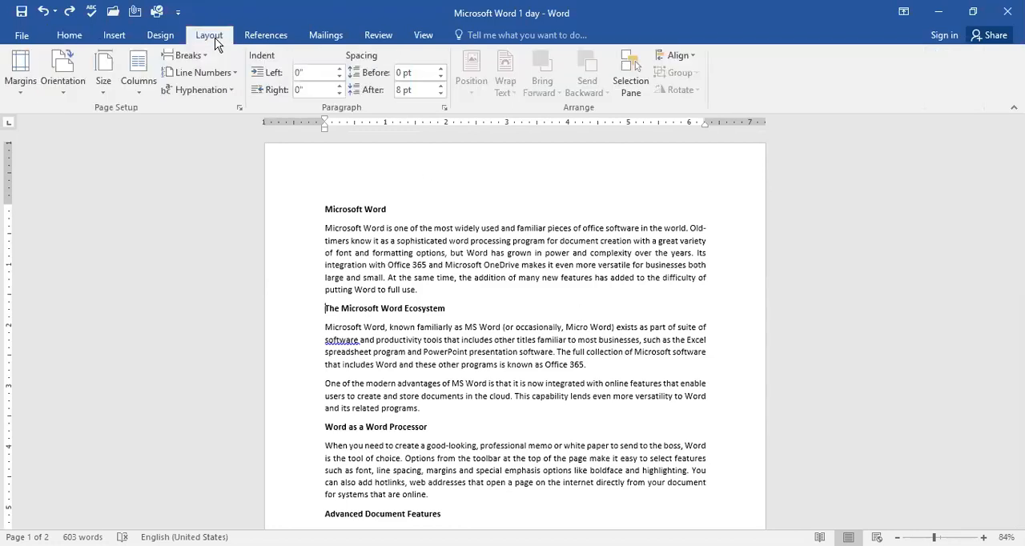
click(148, 81)
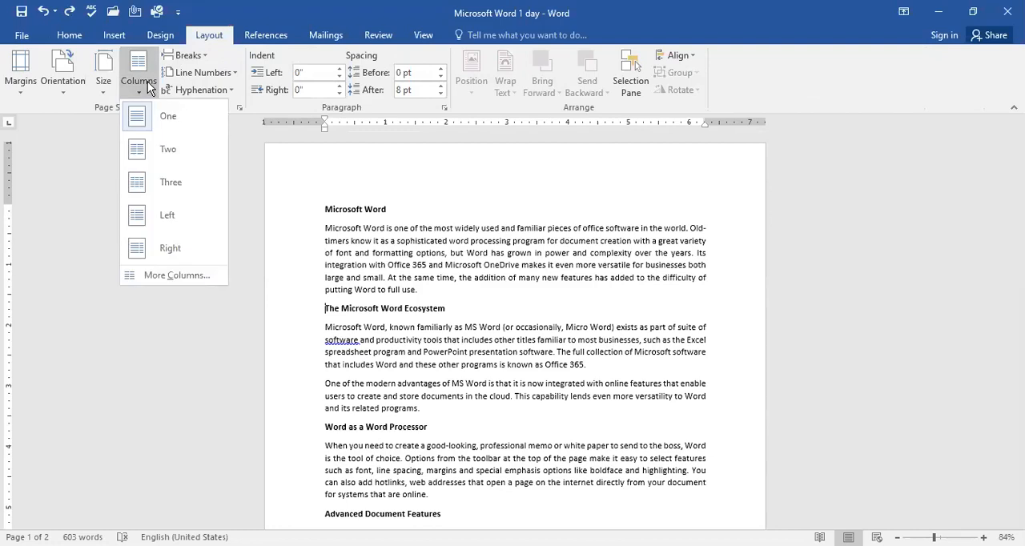
click(168, 153)
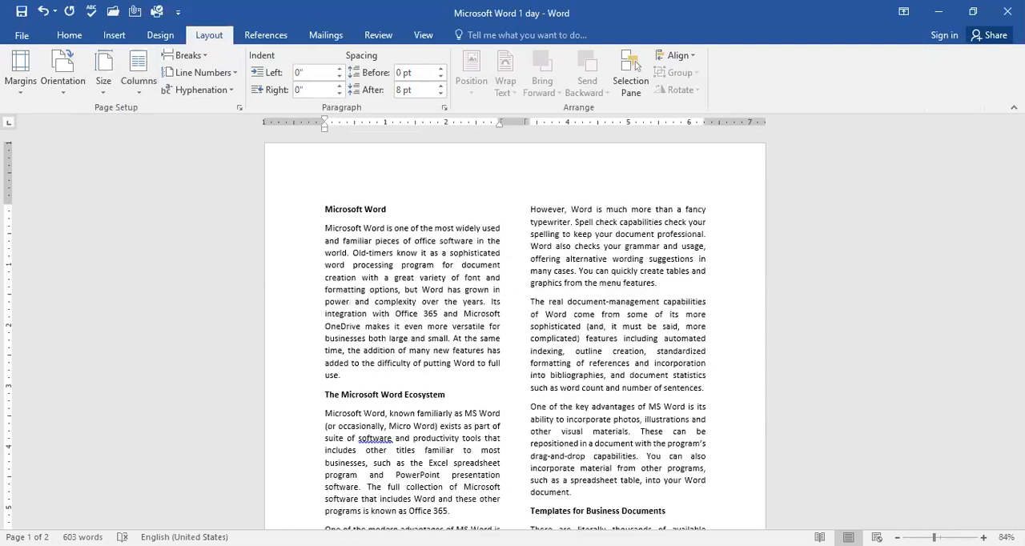
ctrl+scroll(637, 66, up, 7)
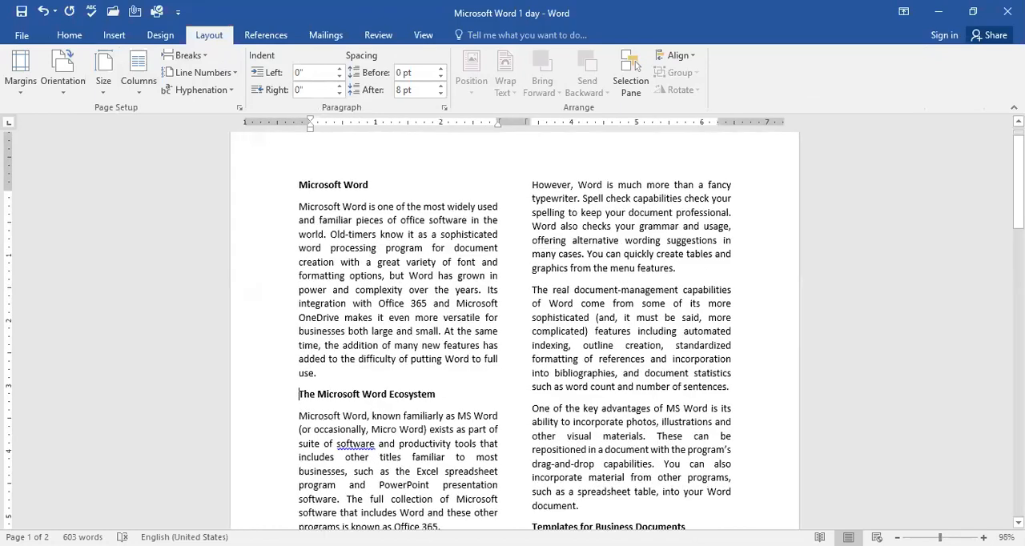
ctrl+scroll(637, 66, up, 10)
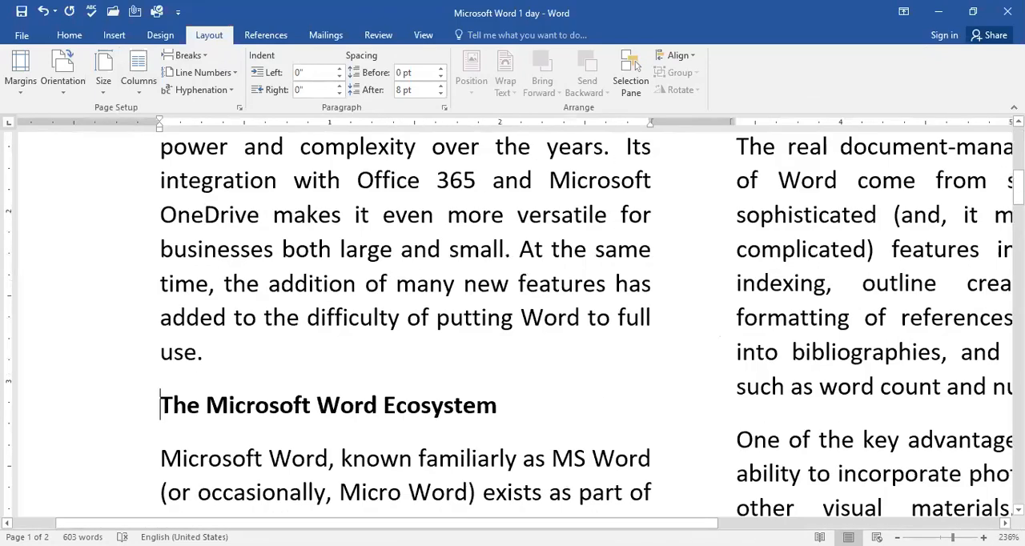
ctrl+scroll(637, 66, down, 11)
ctrl+scroll(637, 66, down, 4)
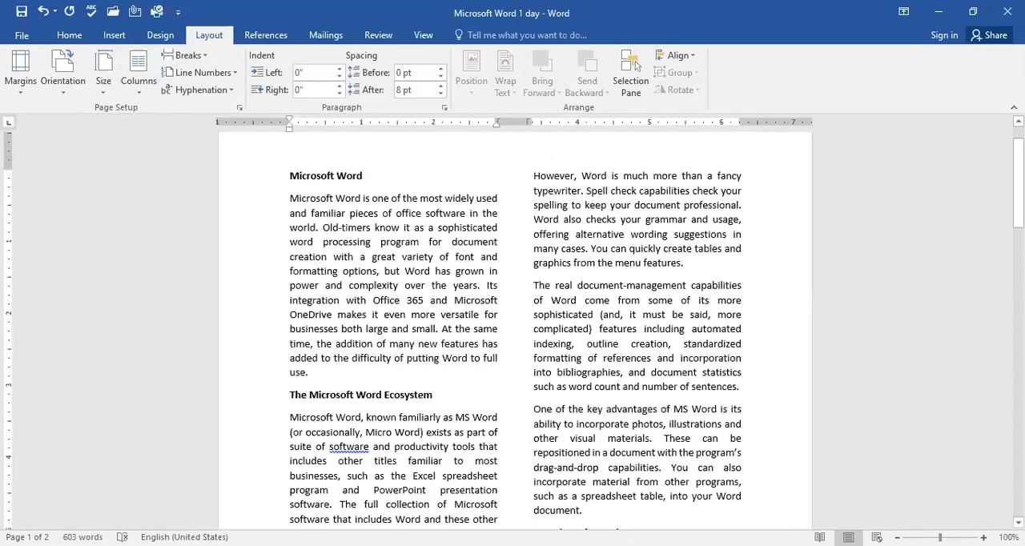
ctrl+scroll(637, 65, up, 2)
scroll(898, 453, up, 1)
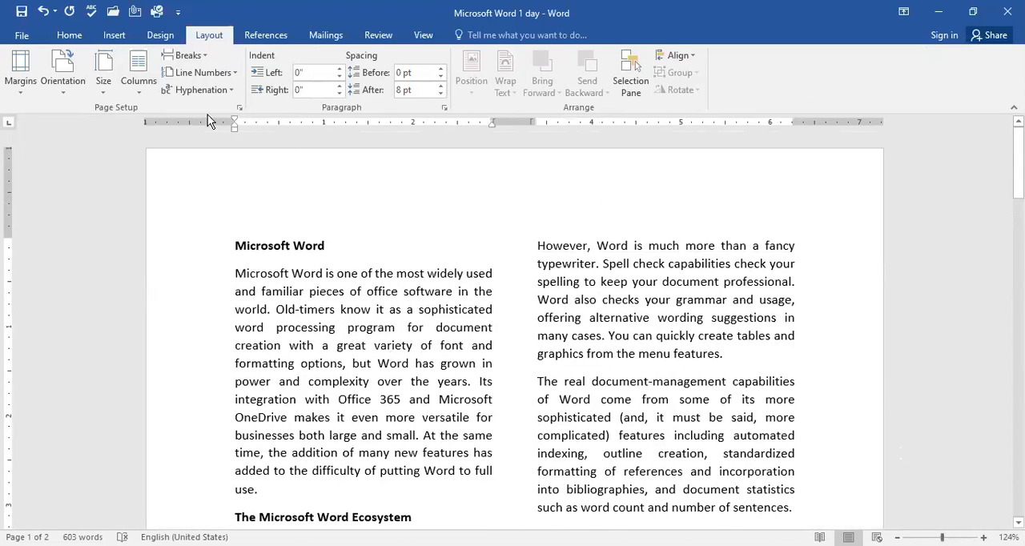
Step: Arrange the text in three columns and raise the number of columns to 5 for the whole document
click(137, 89)
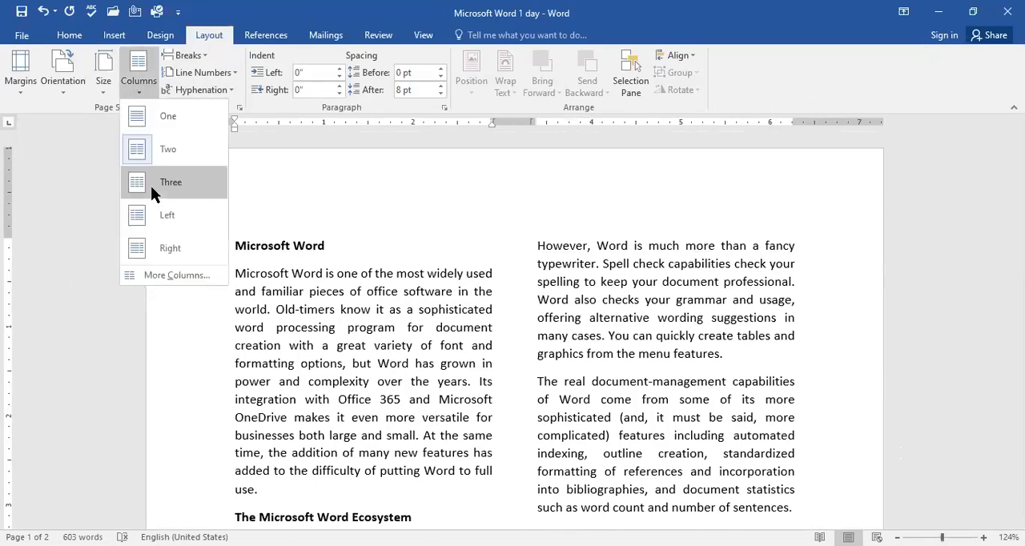
click(150, 186)
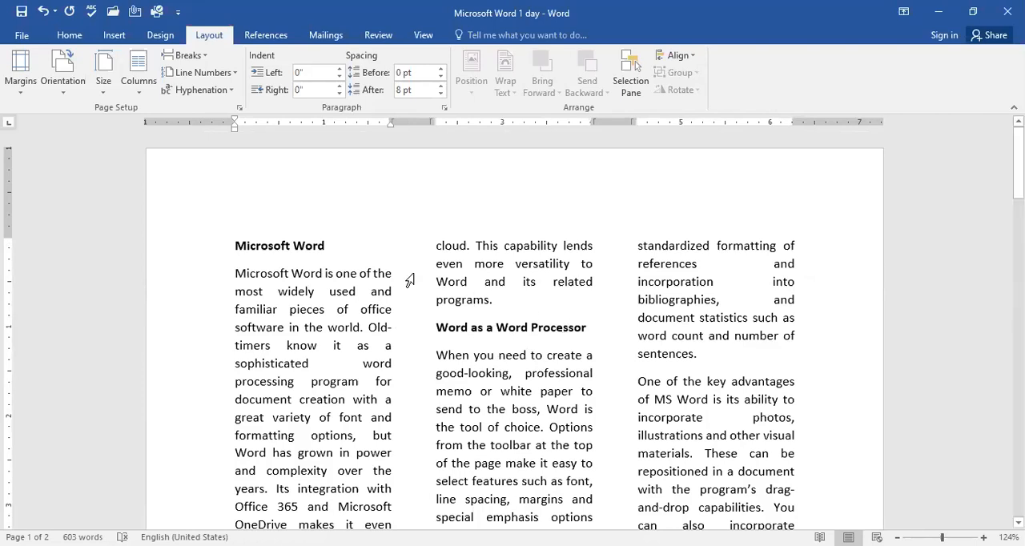
click(140, 81)
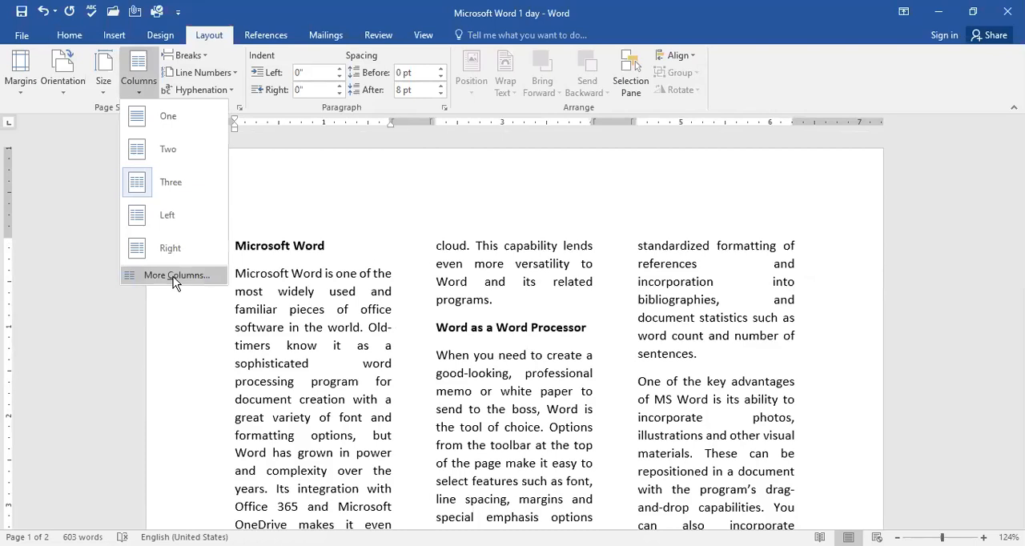
click(175, 276)
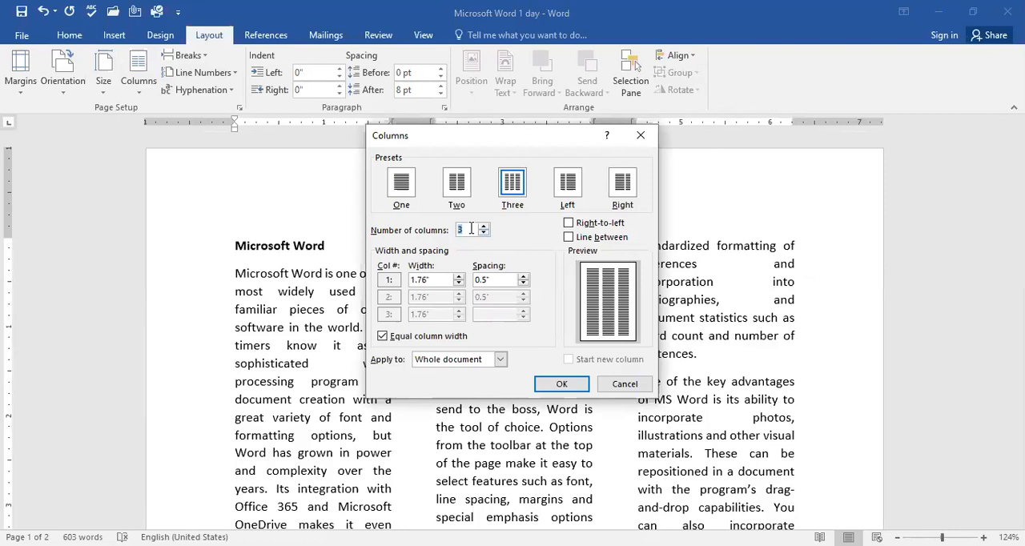
text(5)
click(569, 379)
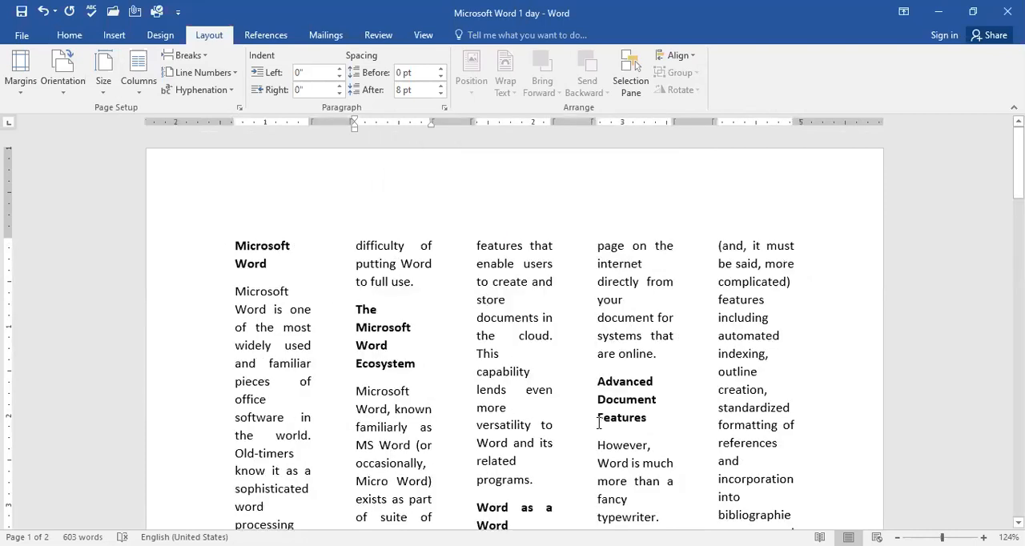
Step: Try a left indent of -0.19" on the heading "The Microsoft Word Ecosystem" and undo it
scroll(598, 423, down, 5)
scroll(598, 423, up, 5)
scroll(597, 423, down, 1)
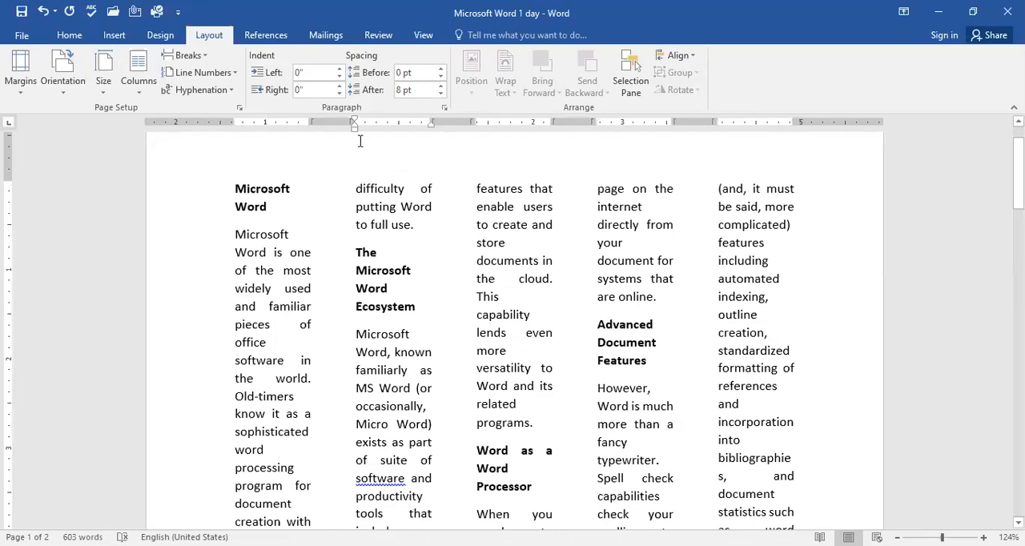
drag(355, 125, 333, 123)
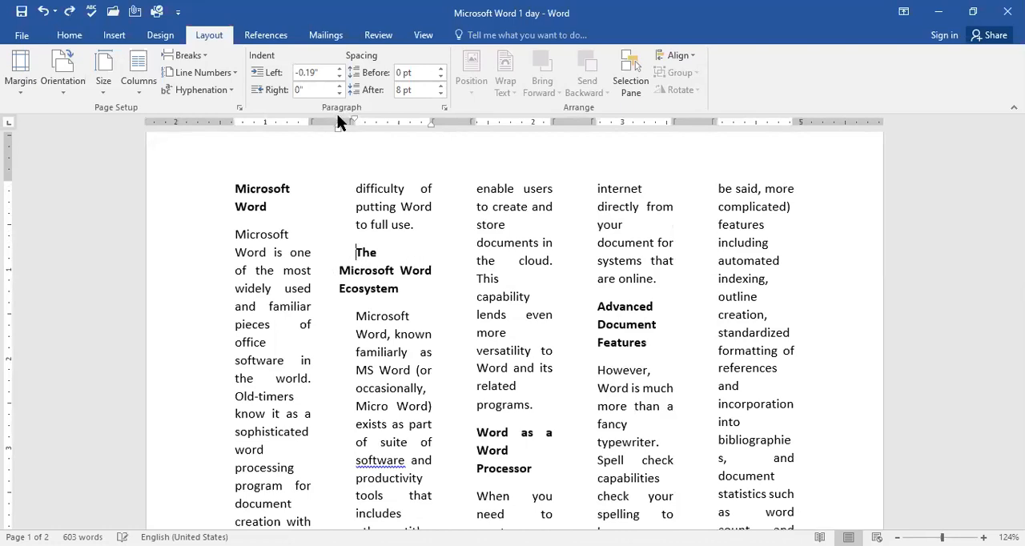
key(ctrl+z)
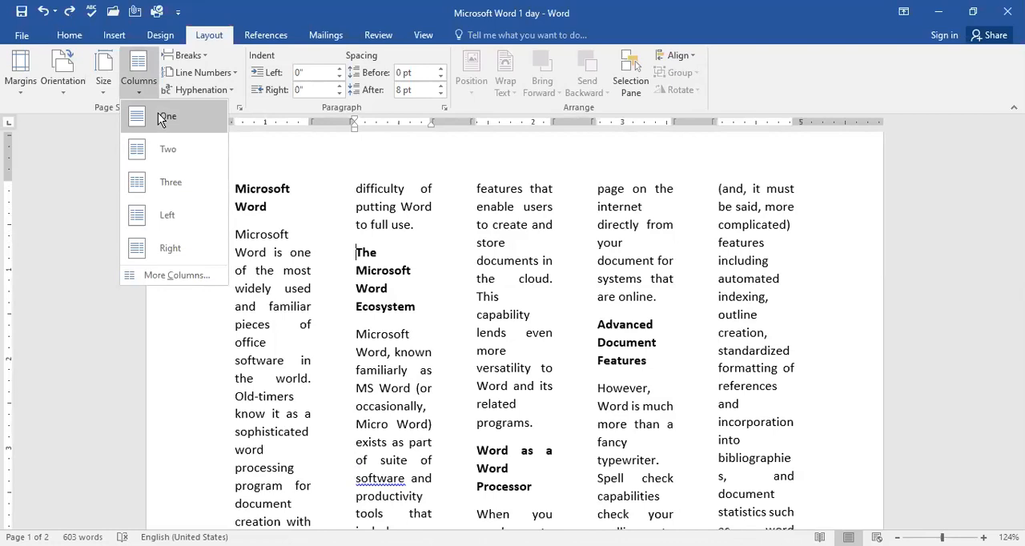
Step: Return the document text to a single column
click(162, 116)
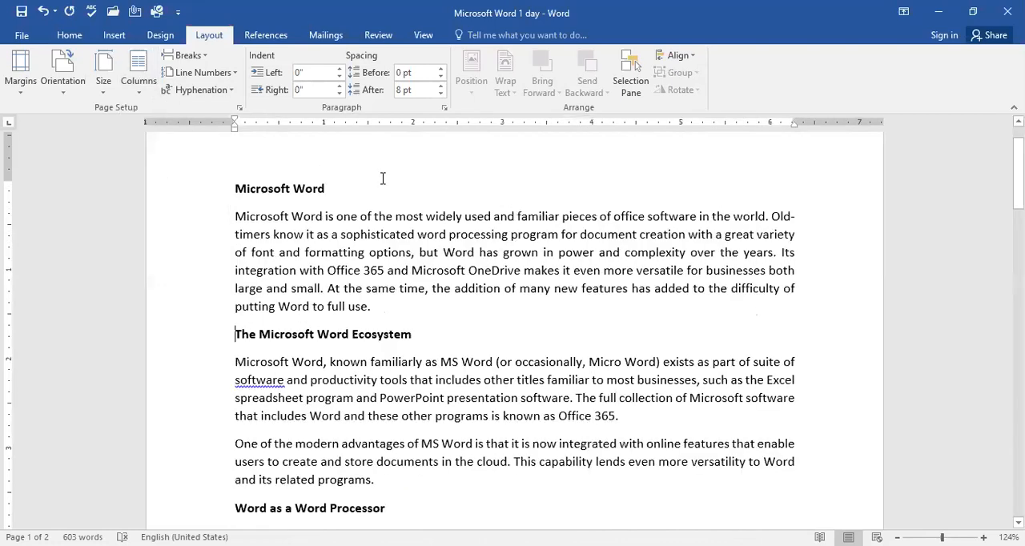
click(138, 83)
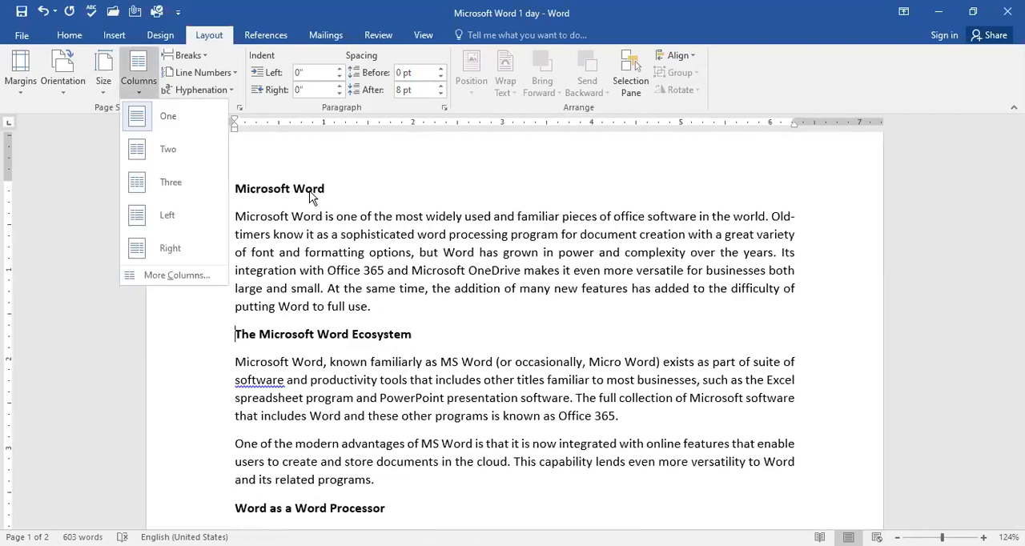
click(359, 213)
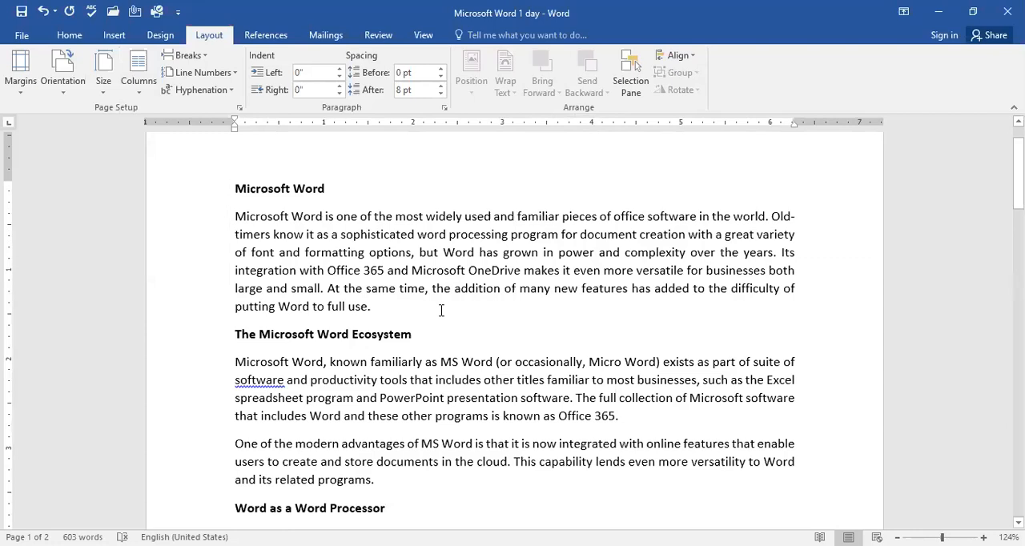
Step: Try a column break before "The Microsoft Word Ecosystem" in the single-column layout and undo it
click(145, 89)
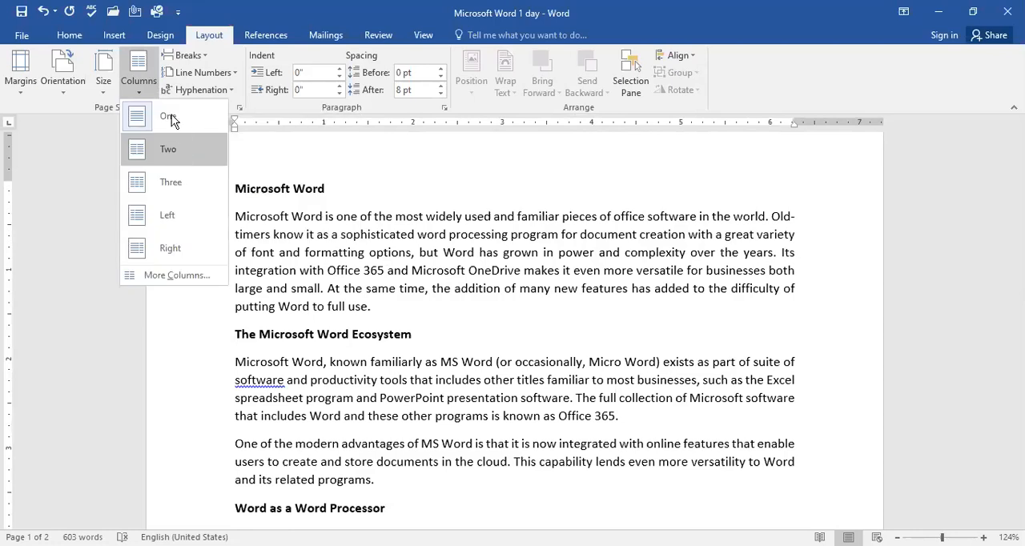
click(232, 73)
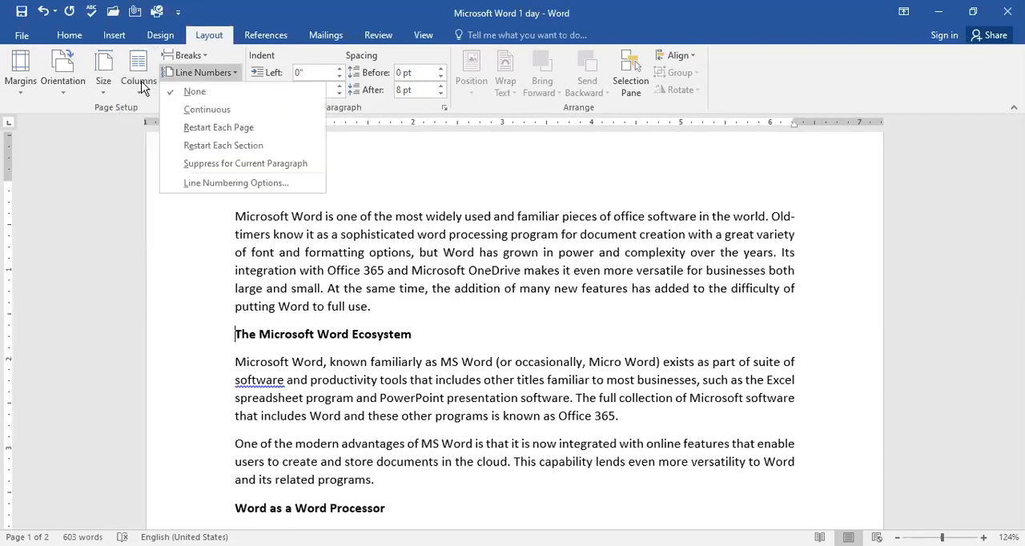
click(202, 58)
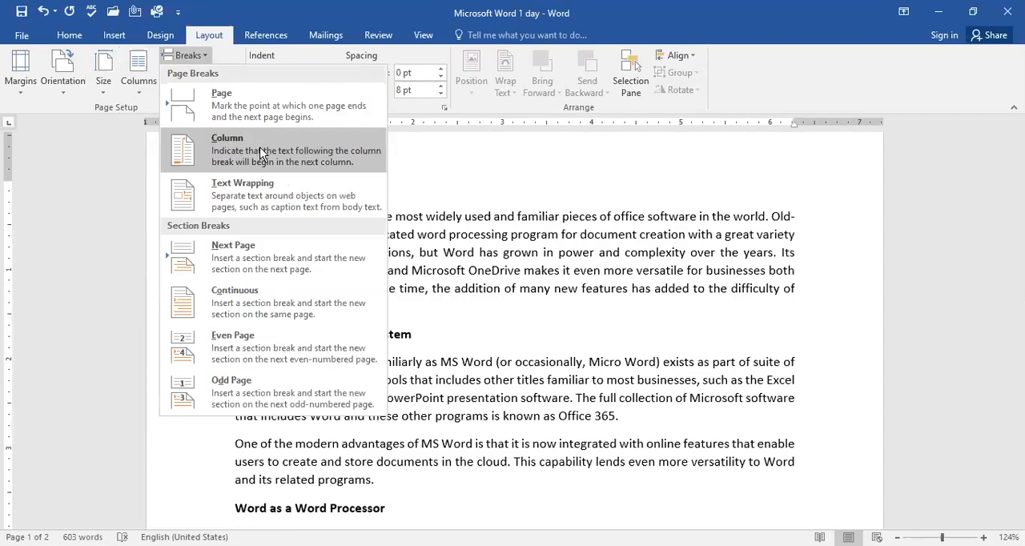
click(261, 154)
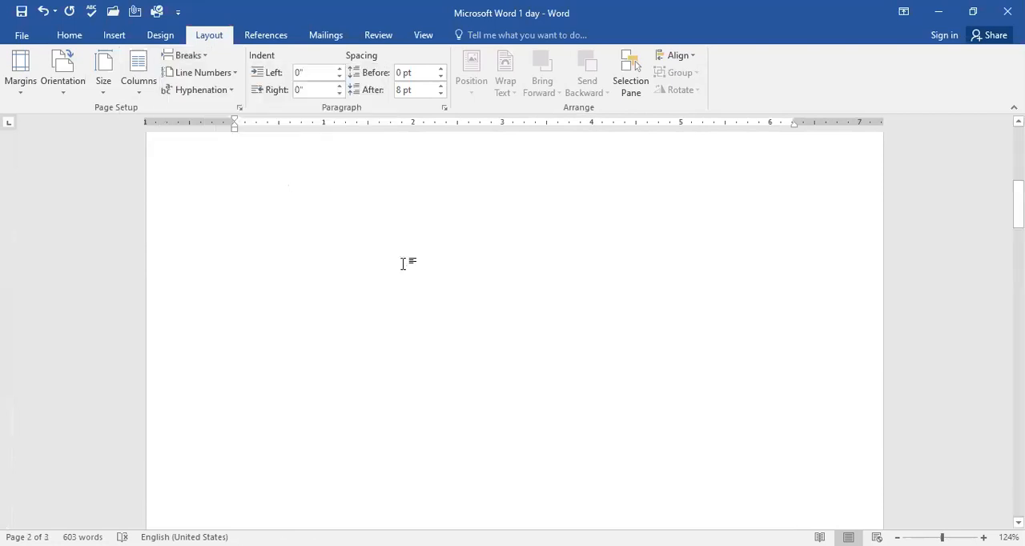
key(ctrl+z)
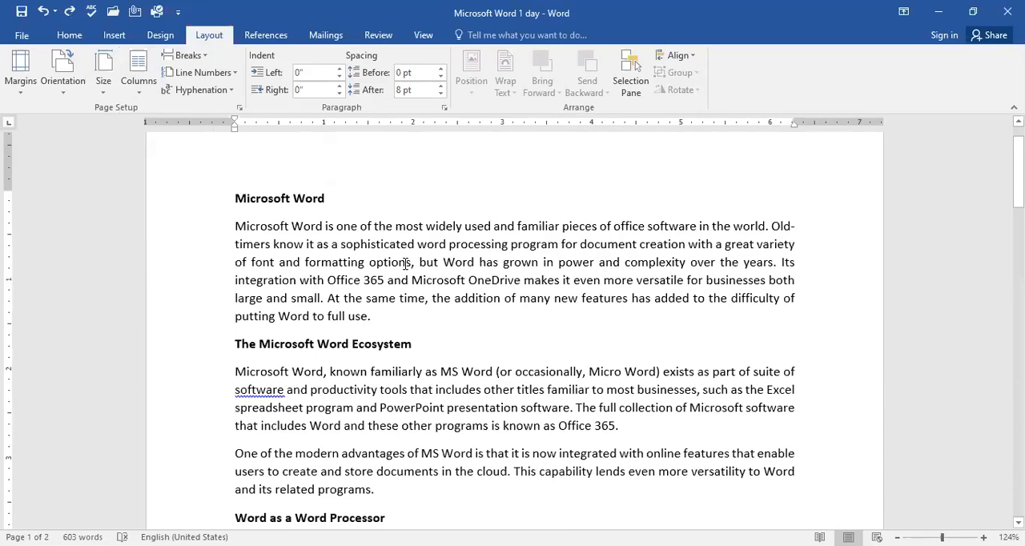
Step: Arrange the text in two columns and insert a column break before the heading "The Microsoft Word Ecosystem"
click(142, 86)
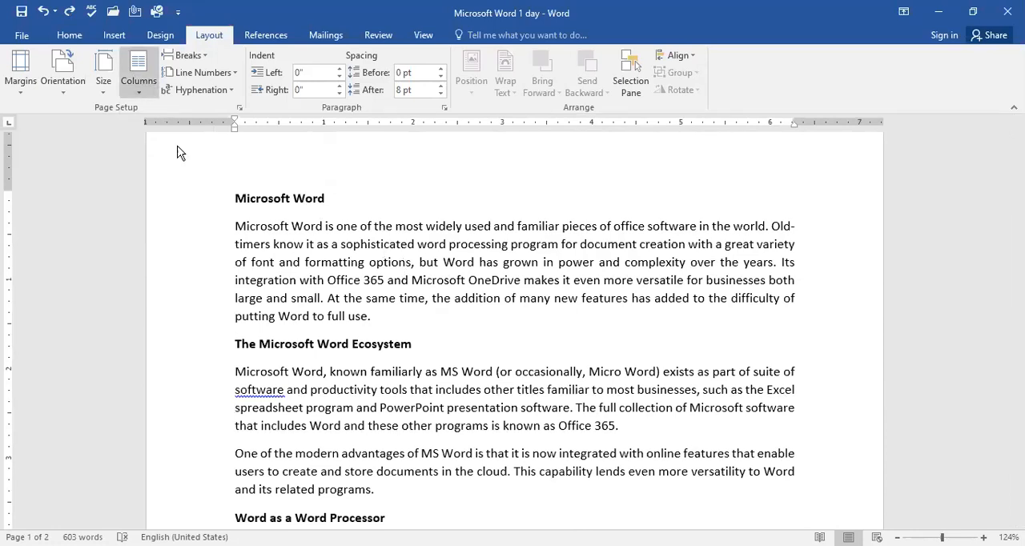
click(178, 150)
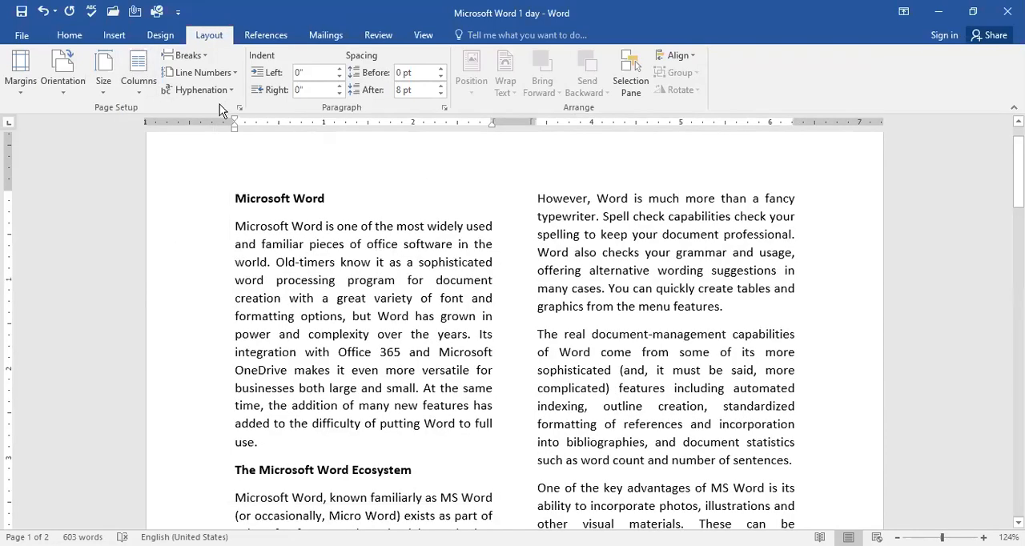
click(185, 55)
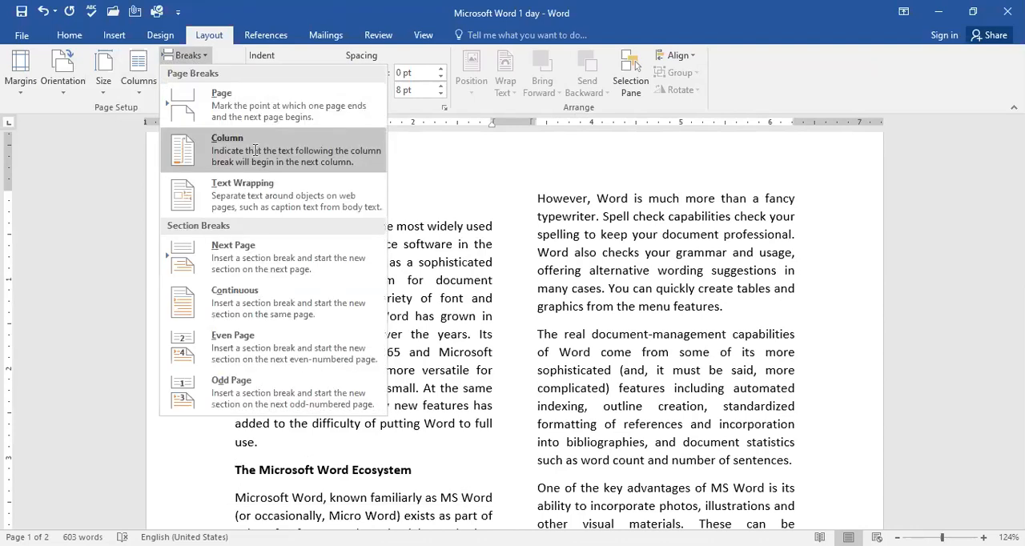
click(254, 149)
Step: Look through the first page to examine how the text flows around the column break
scroll(453, 329, down, 3)
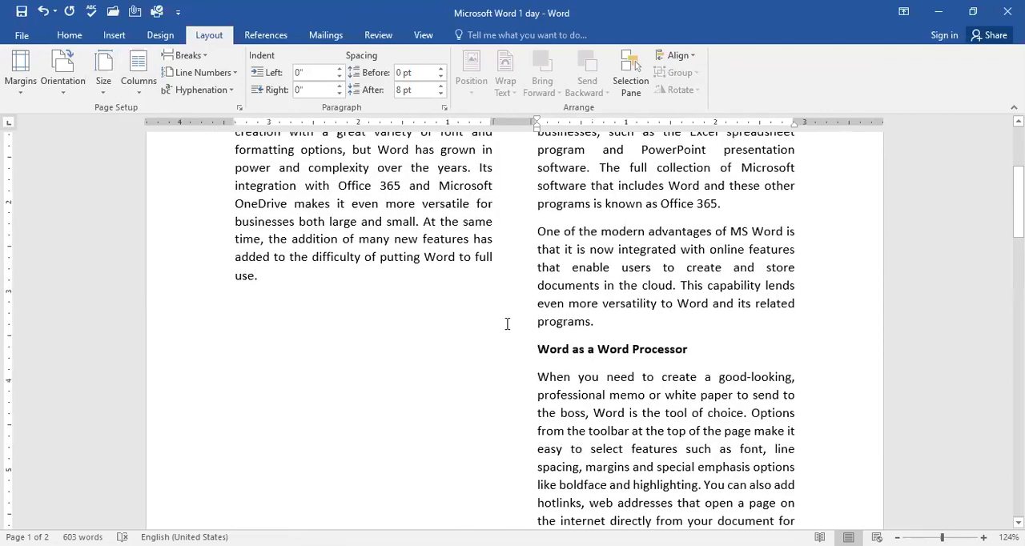
scroll(520, 333, up, 4)
scroll(580, 368, down, 4)
scroll(580, 368, down, 4)
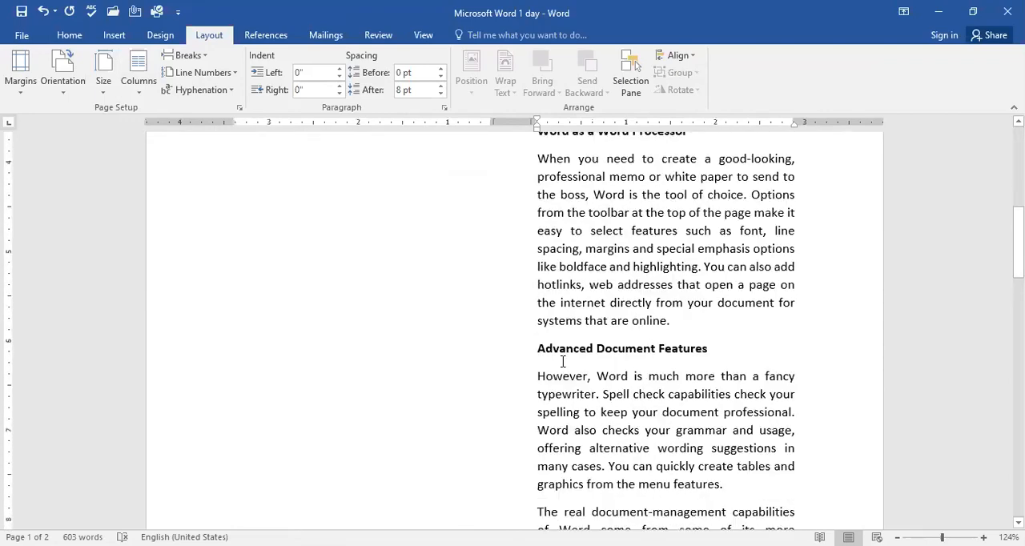
scroll(488, 326, up, 5)
scroll(435, 271, up, 4)
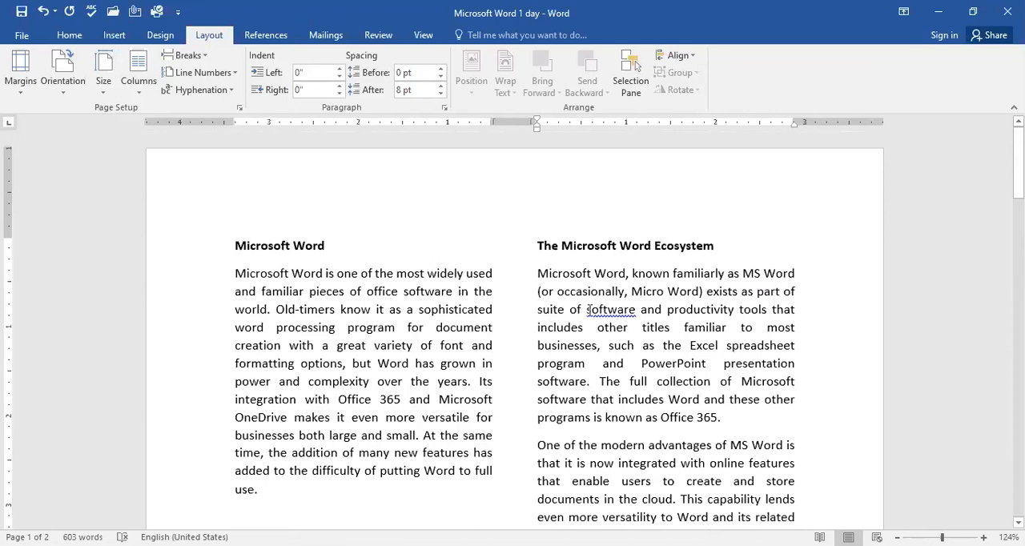
scroll(373, 390, down, 4)
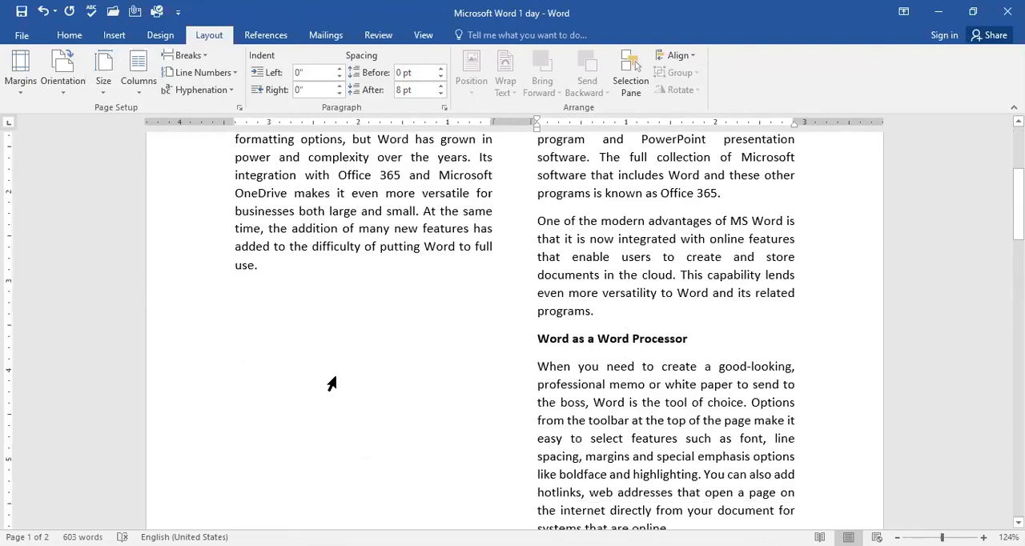
scroll(321, 337, down, 2)
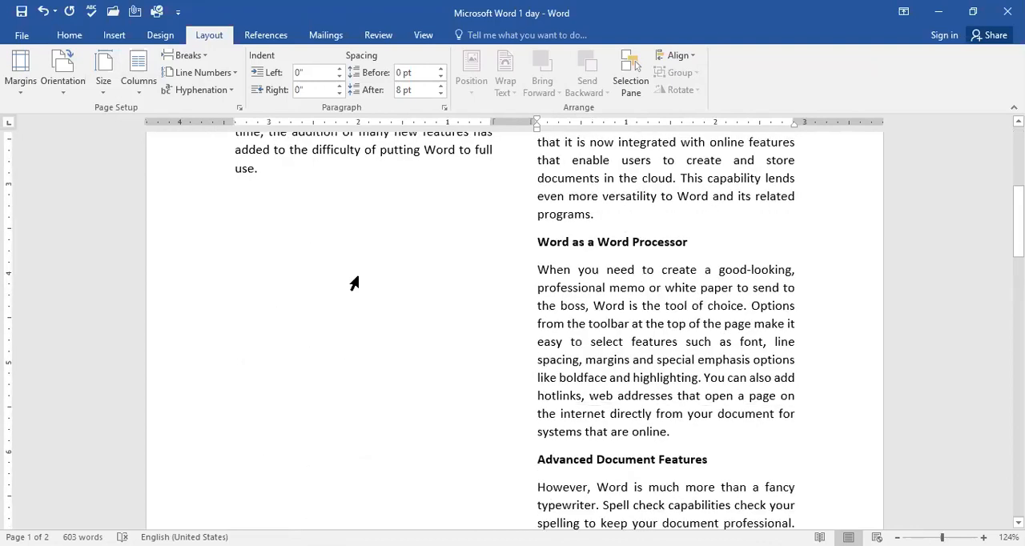
scroll(426, 403, up, 6)
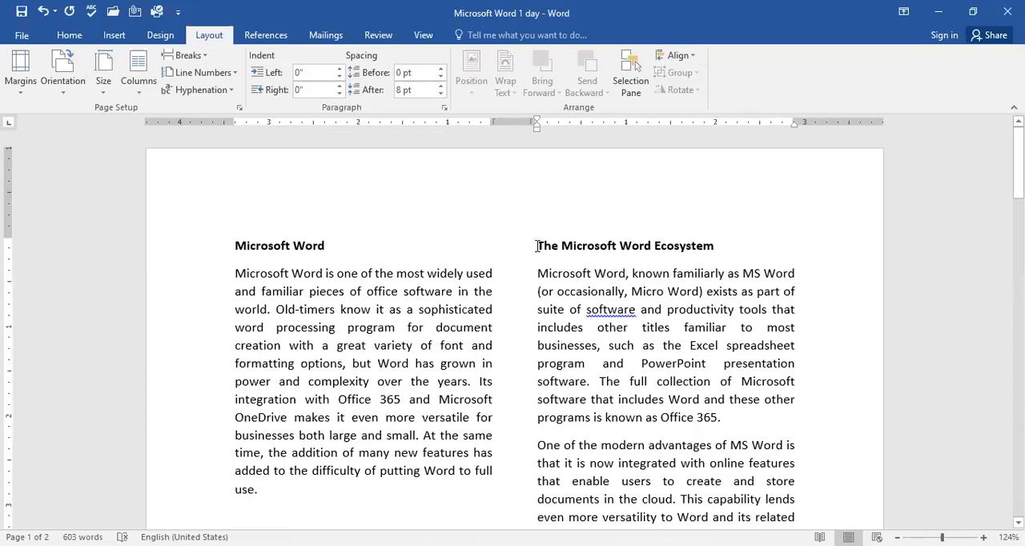
Step: Switch the heading "The Microsoft Word Ecosystem" to right-to-left text direction and back to left-to-right
click(71, 38)
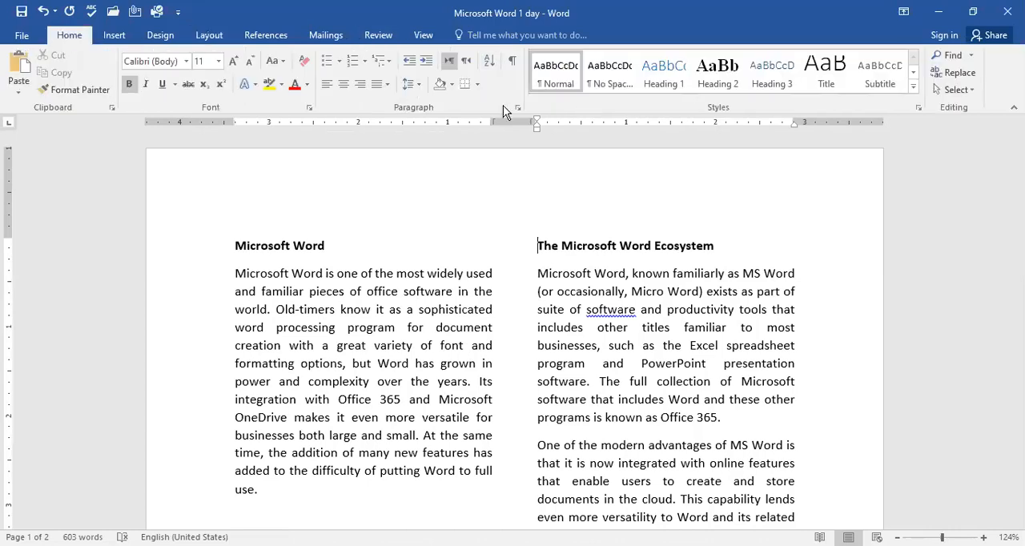
click(471, 62)
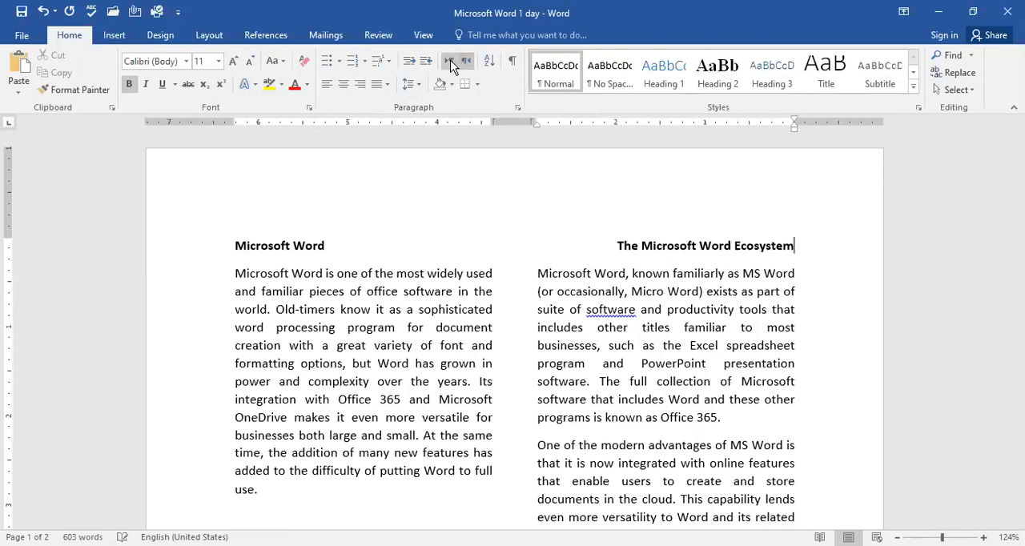
click(451, 63)
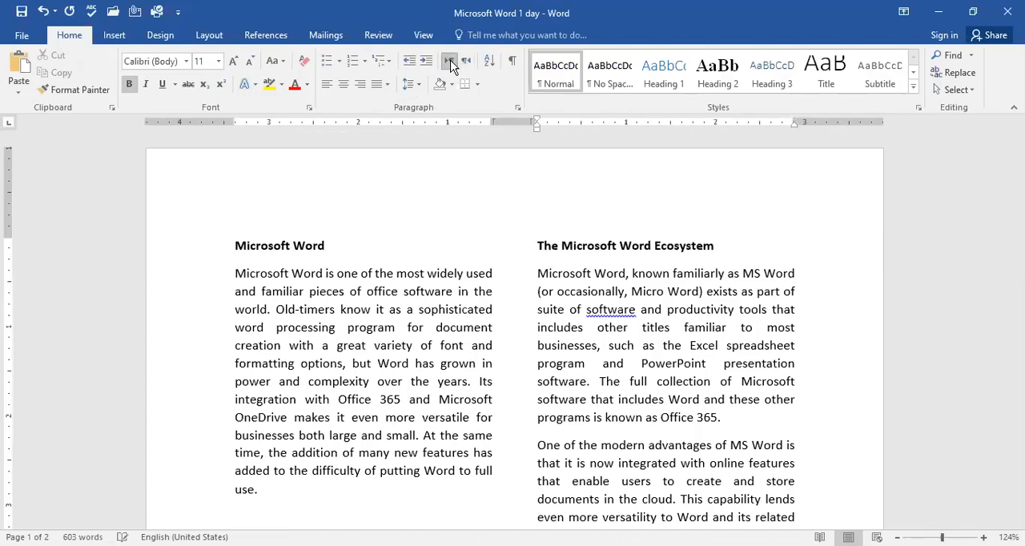
Step: Show the formatting marks to examine the column break before "The Microsoft Word Ecosystem", and hide them again
click(512, 61)
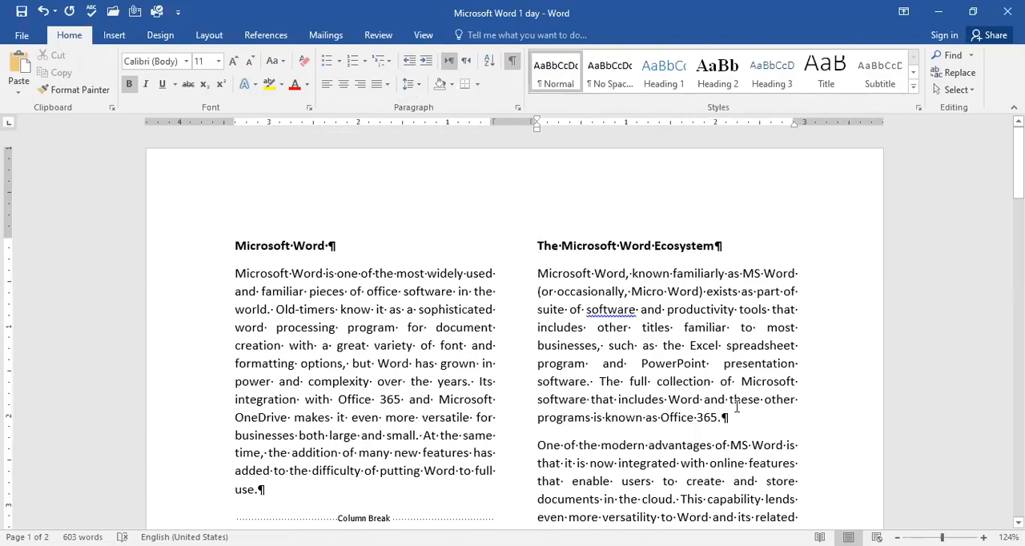
scroll(741, 401, down, 3)
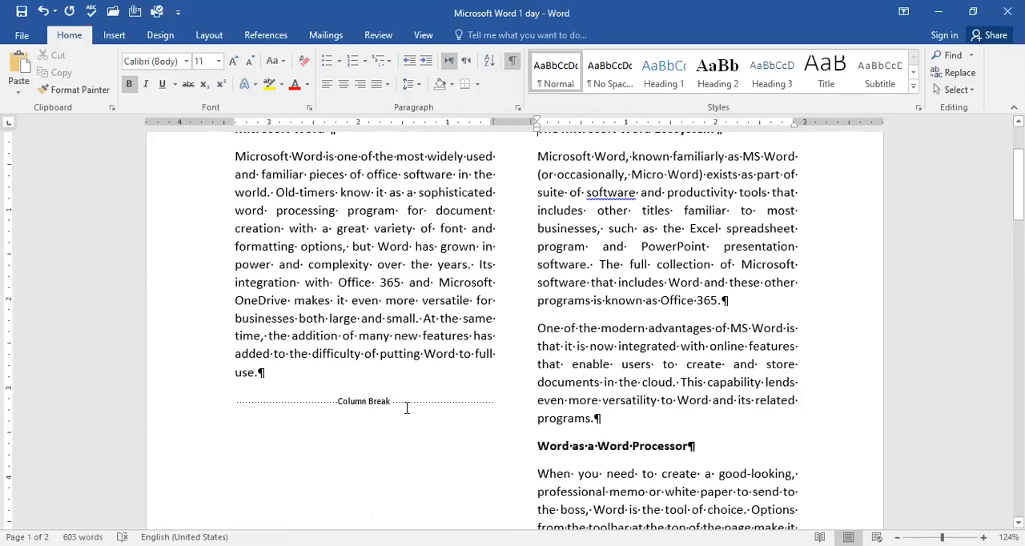
click(512, 64)
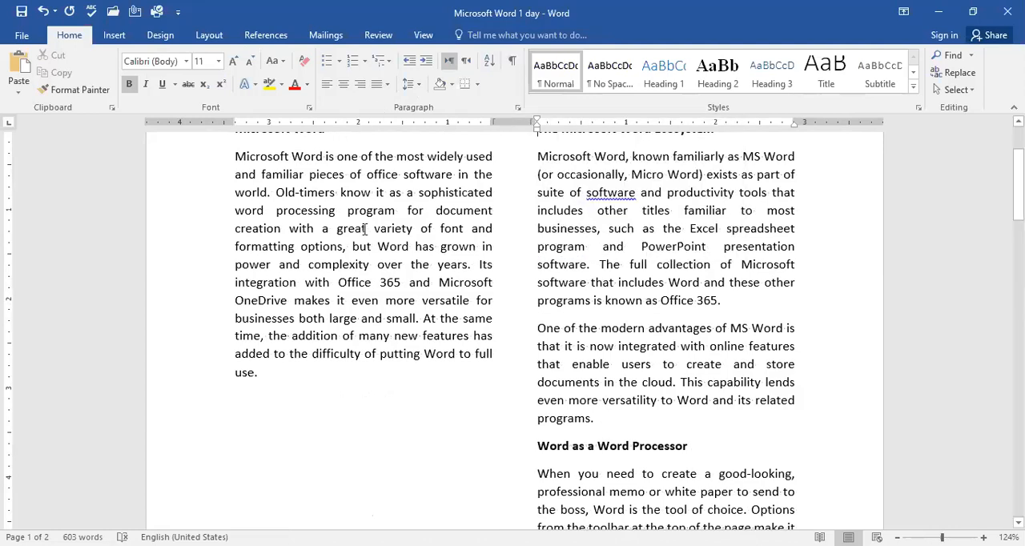
Step: Try a page break before the heading "The Microsoft Word Ecosystem" and a one-column layout for the text
click(211, 38)
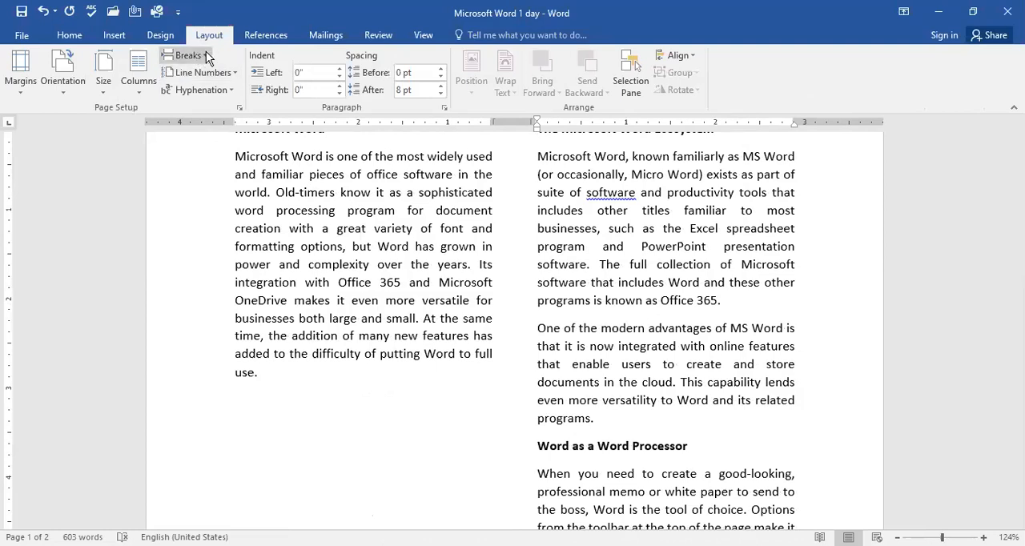
click(206, 54)
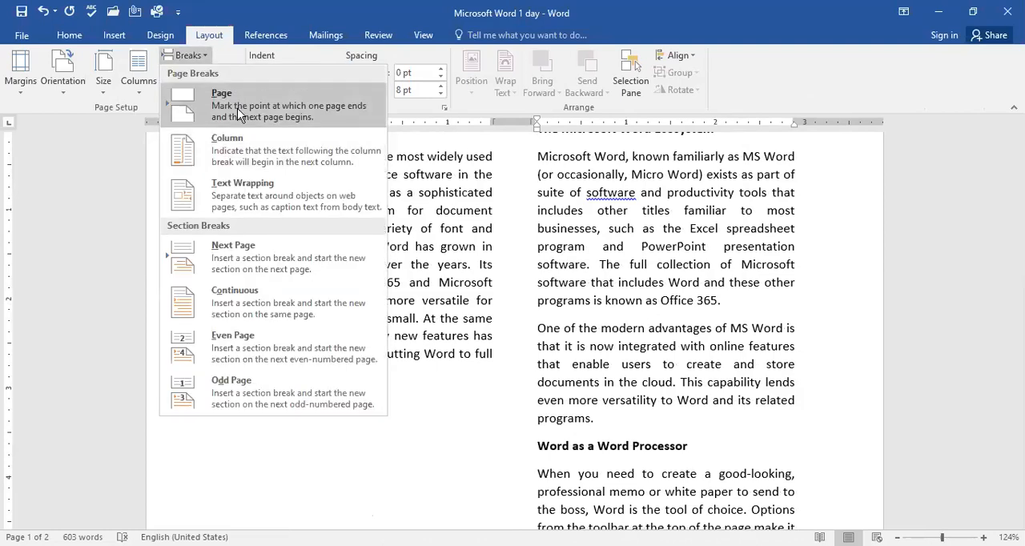
click(237, 108)
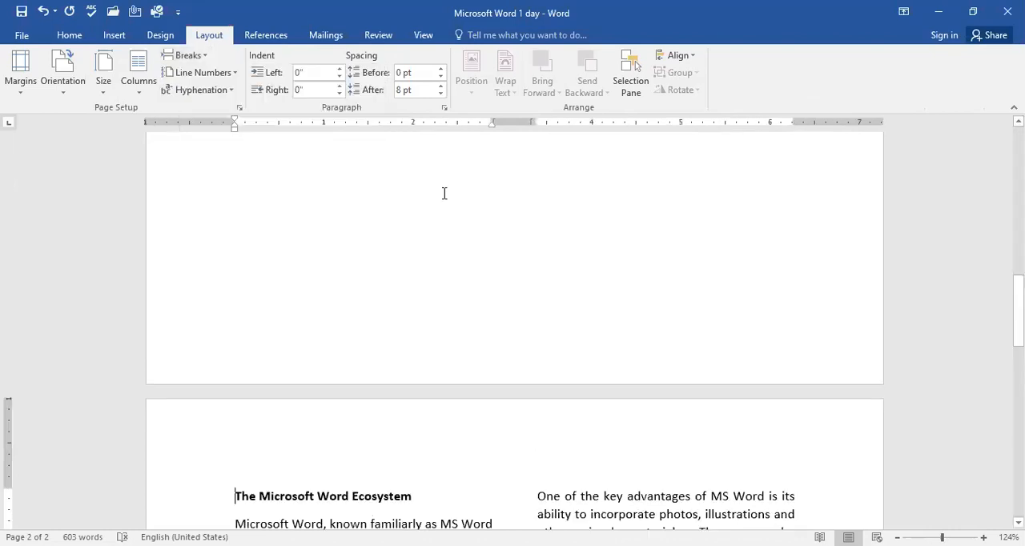
click(143, 83)
click(163, 120)
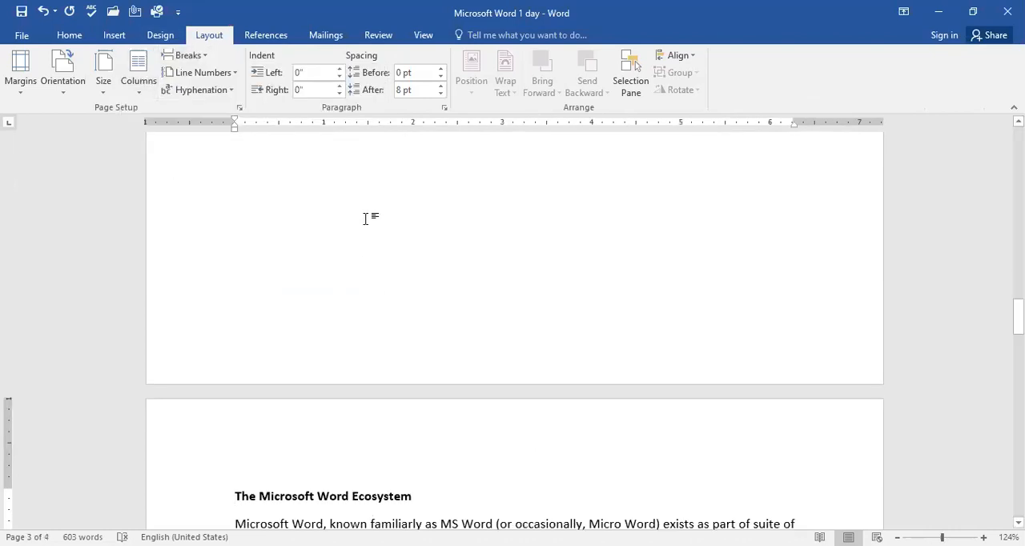
Step: Undo the recent column changes and the page and column breaks, and arrange the text in one column
click(188, 55)
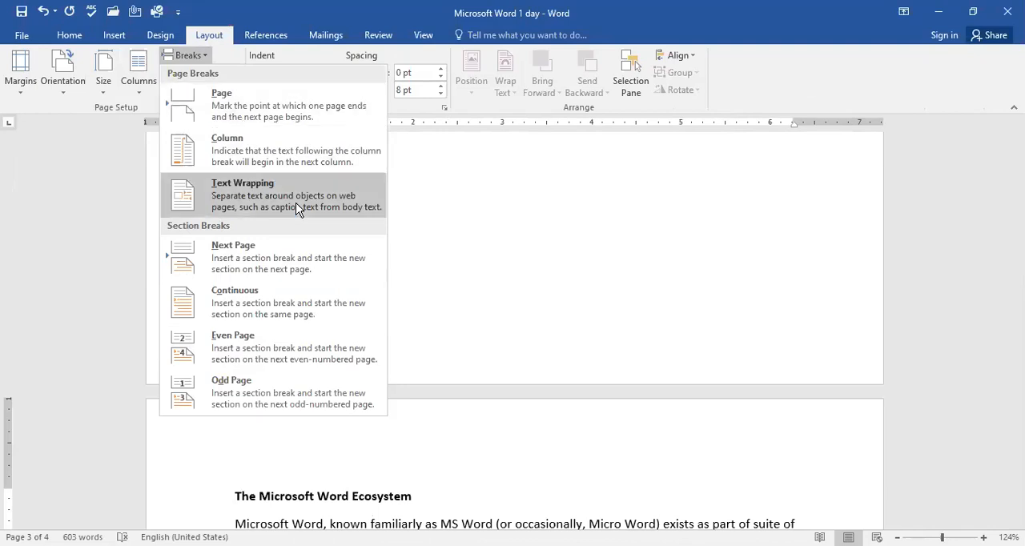
click(425, 274)
key(ctrl+z)
key(ctrl+z)
key(ctrl+z)
key(ctrl+z)
key(ctrl+z)
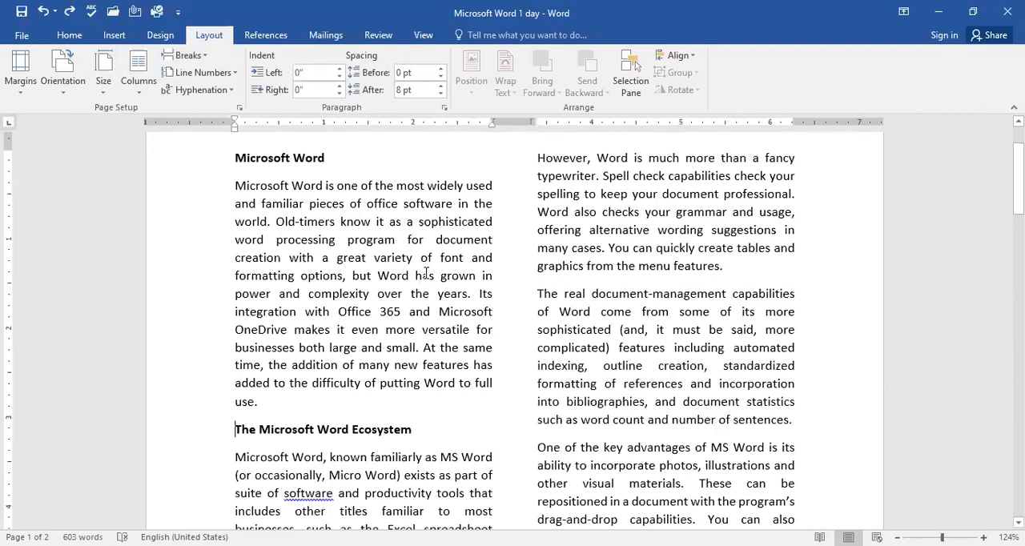
click(142, 78)
click(162, 116)
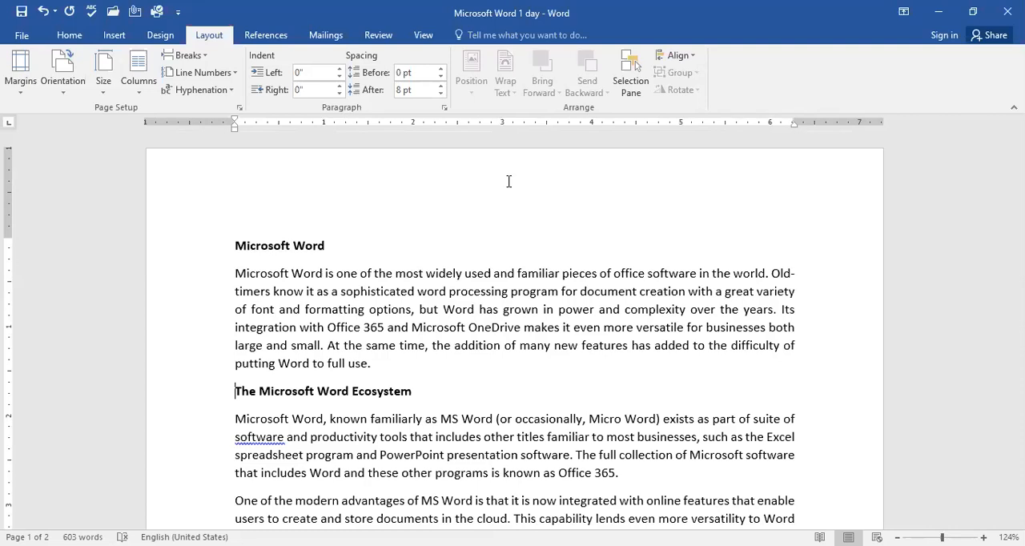
Step: Open the page header for editing and enter the text "Bill Gates" in it
double_click(320, 193)
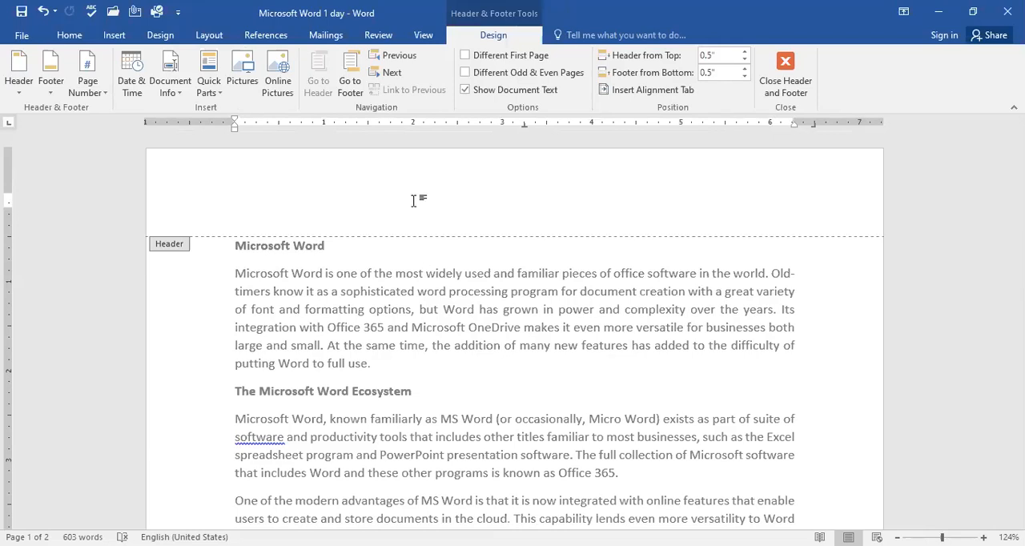
scroll(634, 300, down, 10)
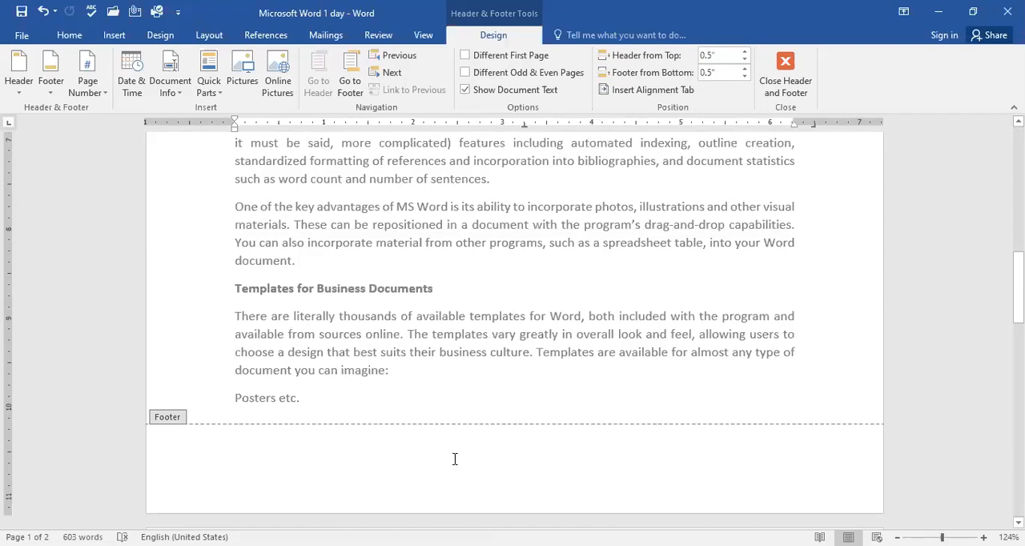
scroll(448, 460, up, 10)
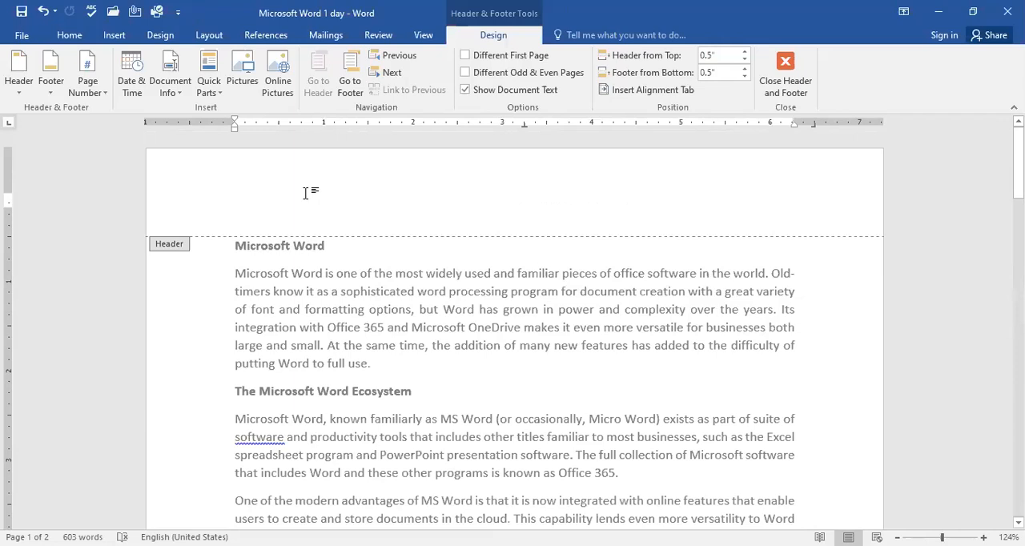
text(Bill Gates)
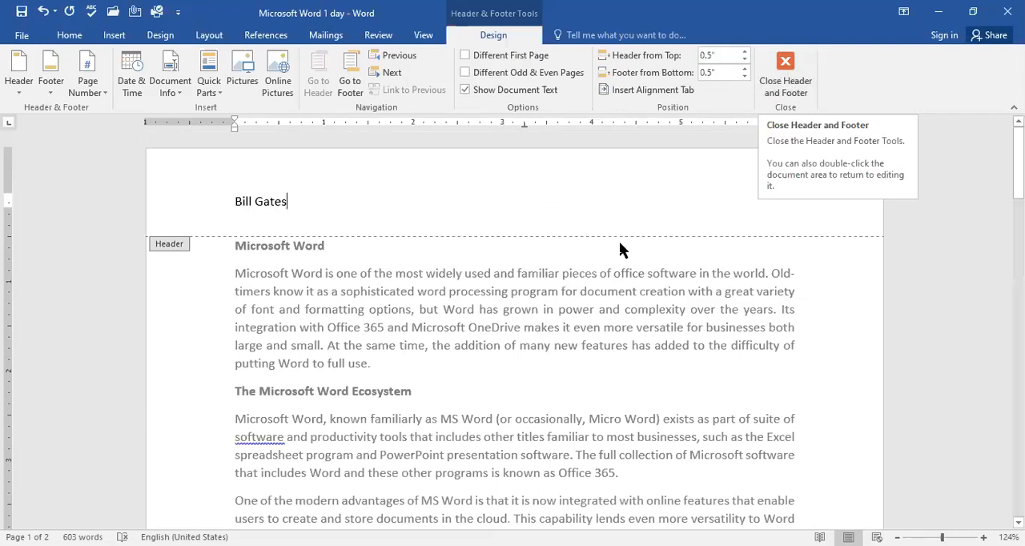
Step: Enter the text "microsoft" in the page footer and return to the document body
scroll(620, 241, down, 3)
scroll(620, 241, down, 12)
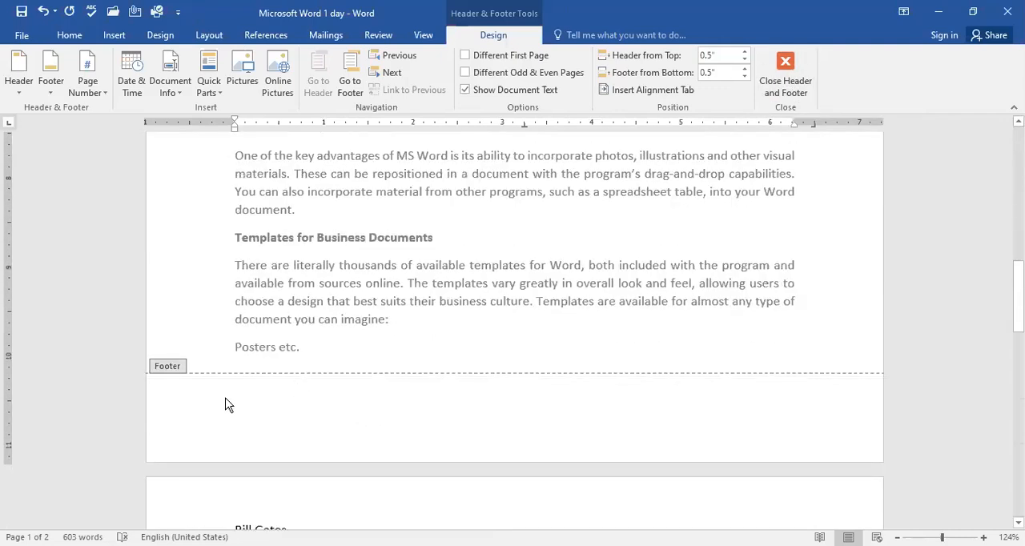
double_click(249, 421)
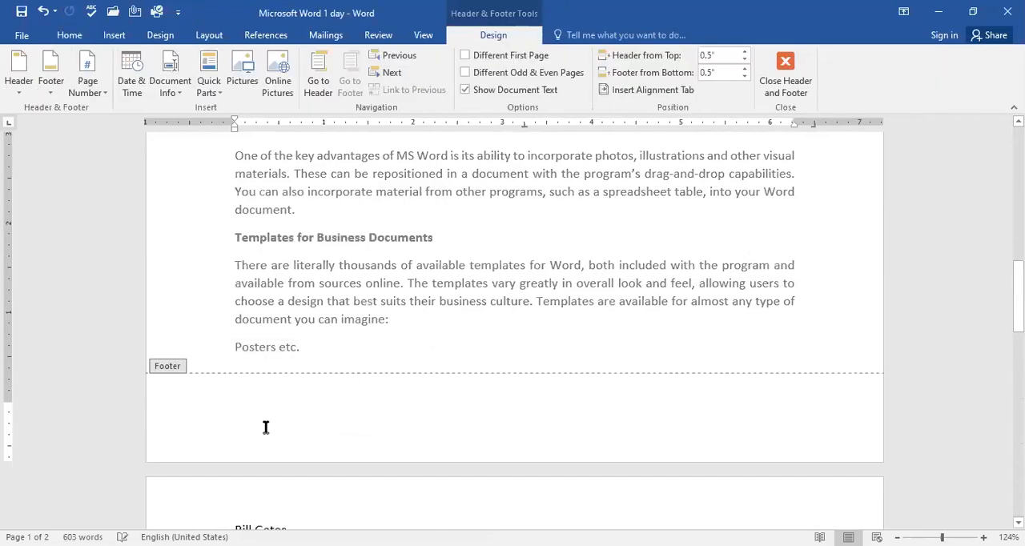
text(microsft)
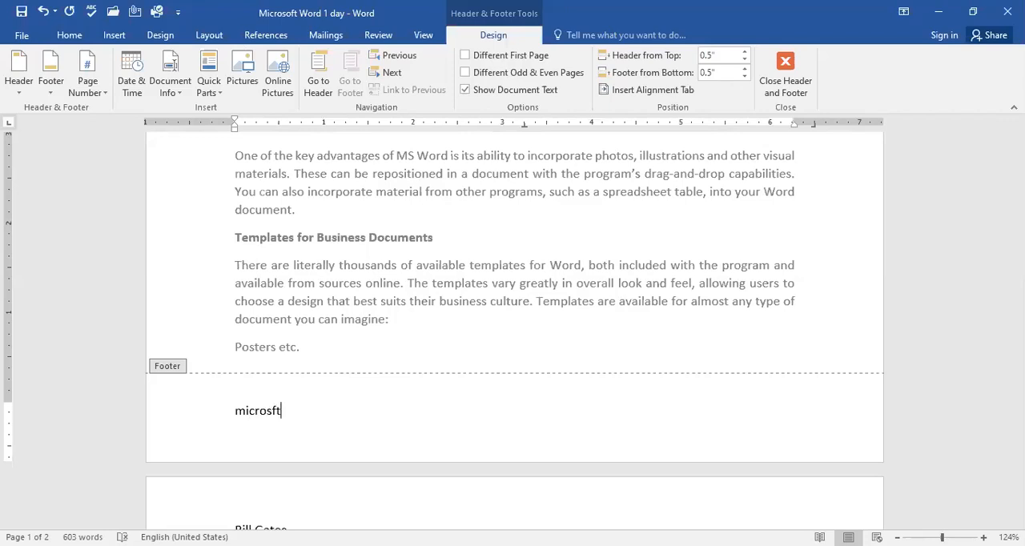
key(Left)
key(Left)
key(Left)
key(Right)
text(o)
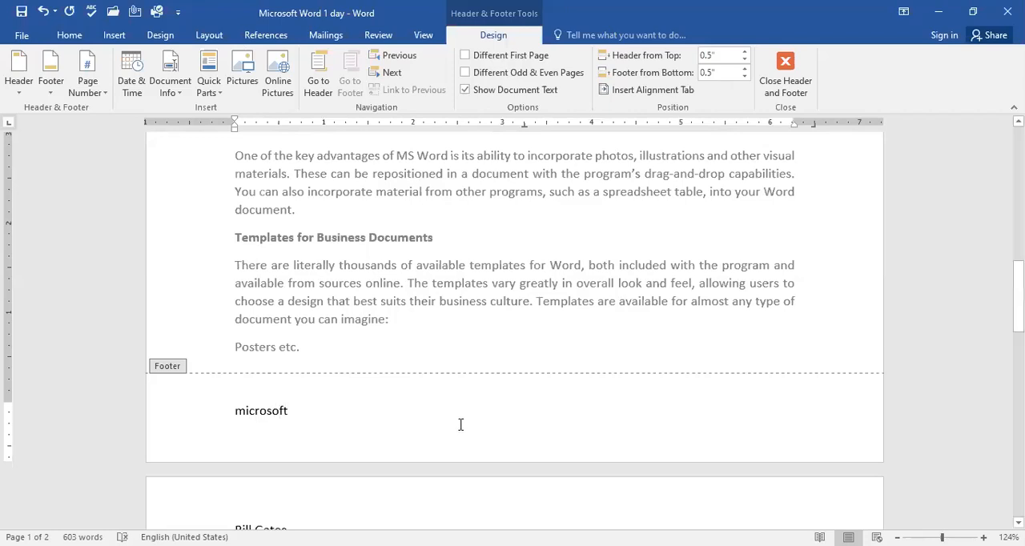
click(797, 81)
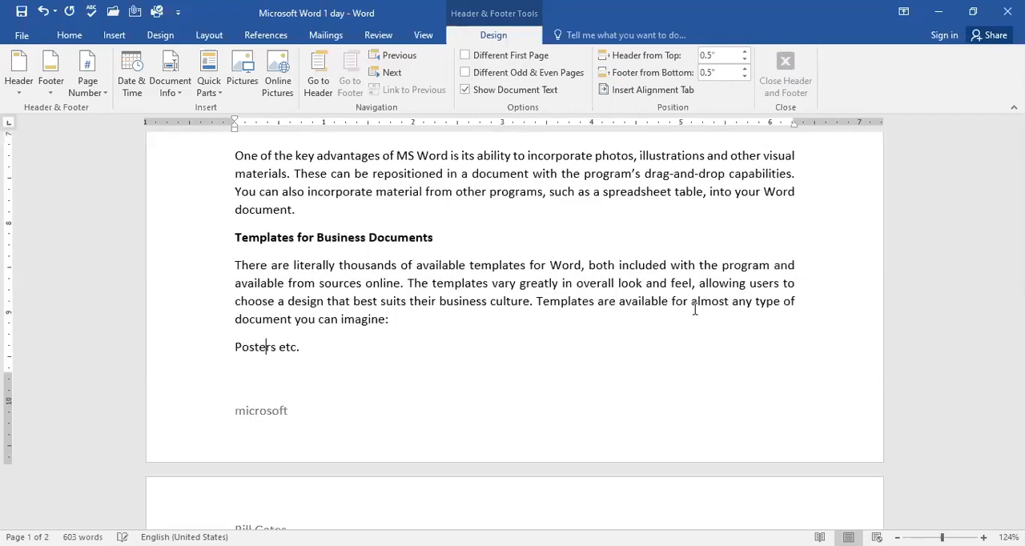
Step: Zoom out to 93% and look through both pages to examine how the header and footer repeat
scroll(596, 300, down, 1)
scroll(596, 299, down, 15)
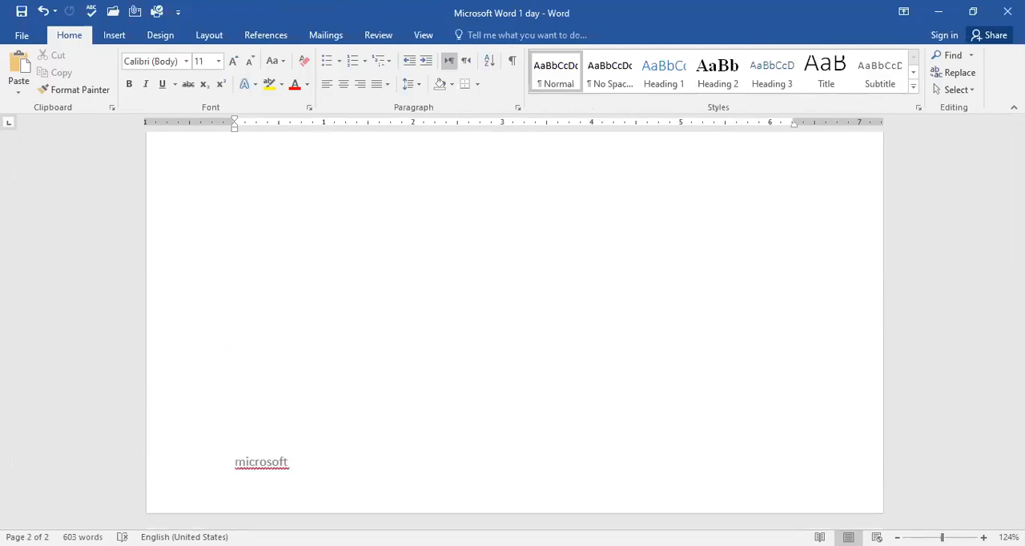
drag(943, 538, 939, 539)
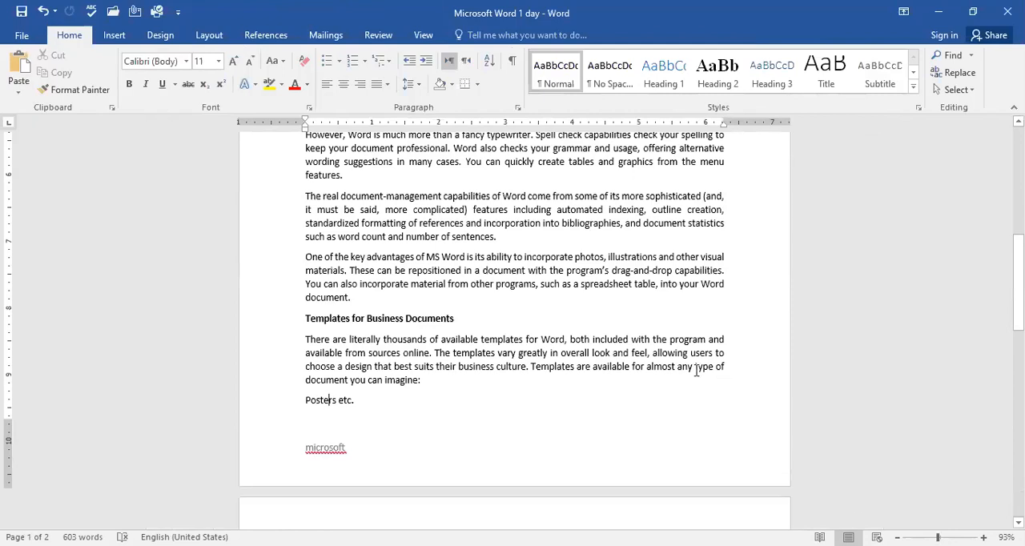
scroll(697, 369, down, 8)
scroll(698, 285, down, 10)
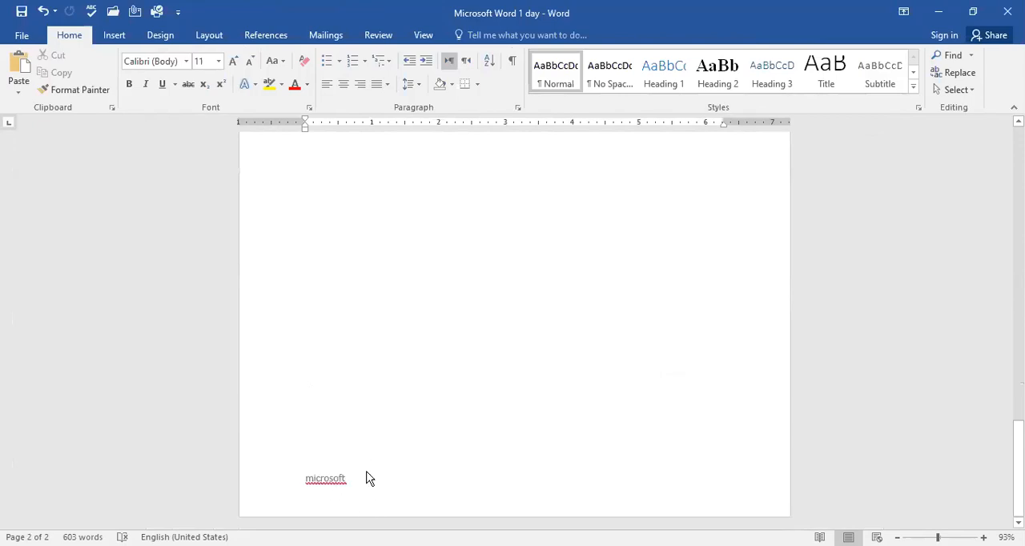
scroll(369, 478, up, 10)
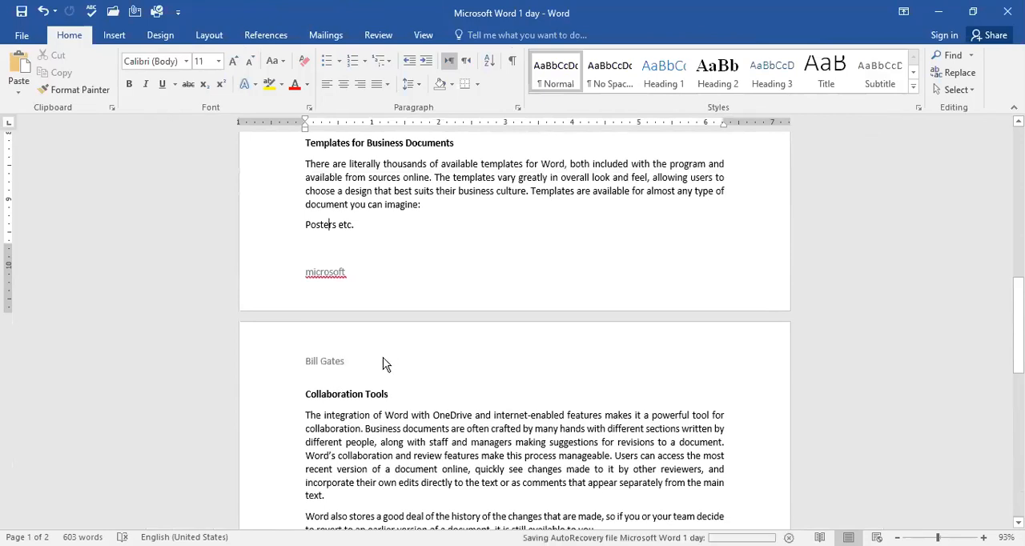
scroll(399, 258, up, 15)
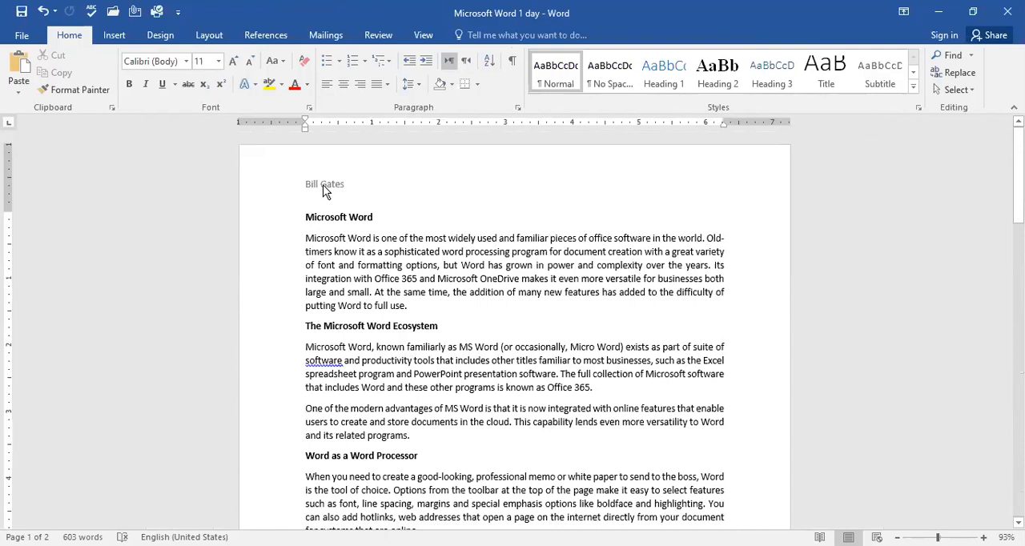
scroll(415, 337, down, 15)
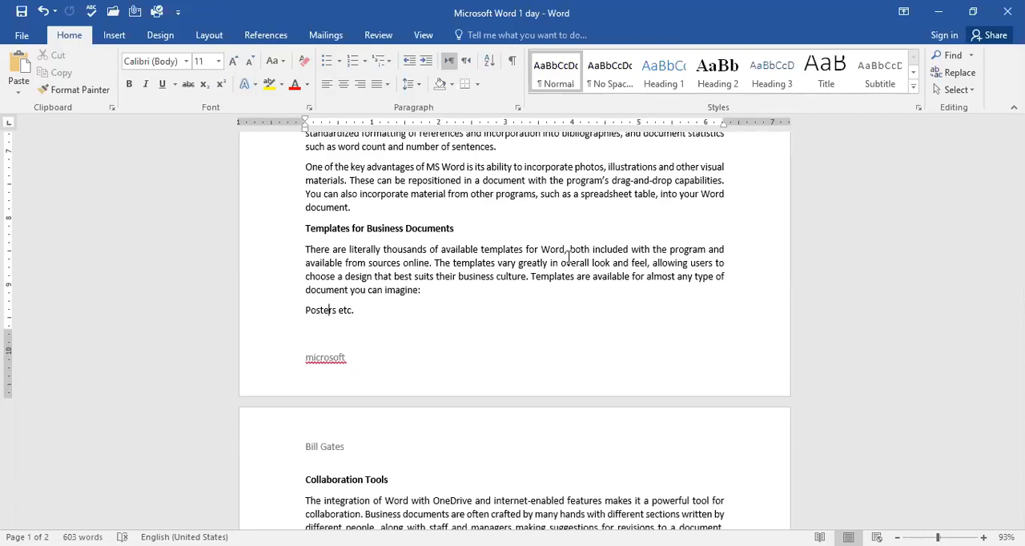
scroll(583, 152, up, 10)
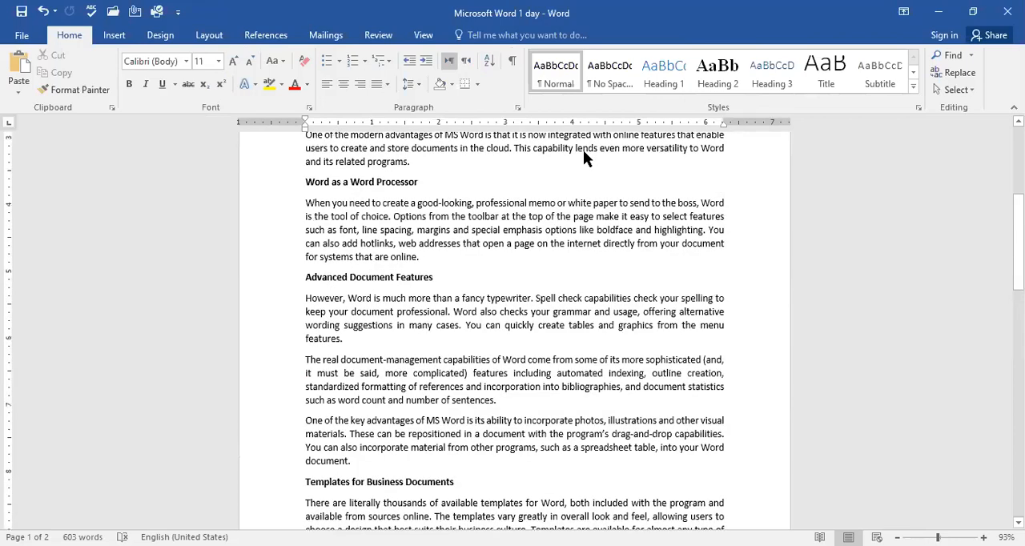
Step: Reopen the page header for editing and look through the available commands for inserting headers, footers and page numbers
double_click(461, 183)
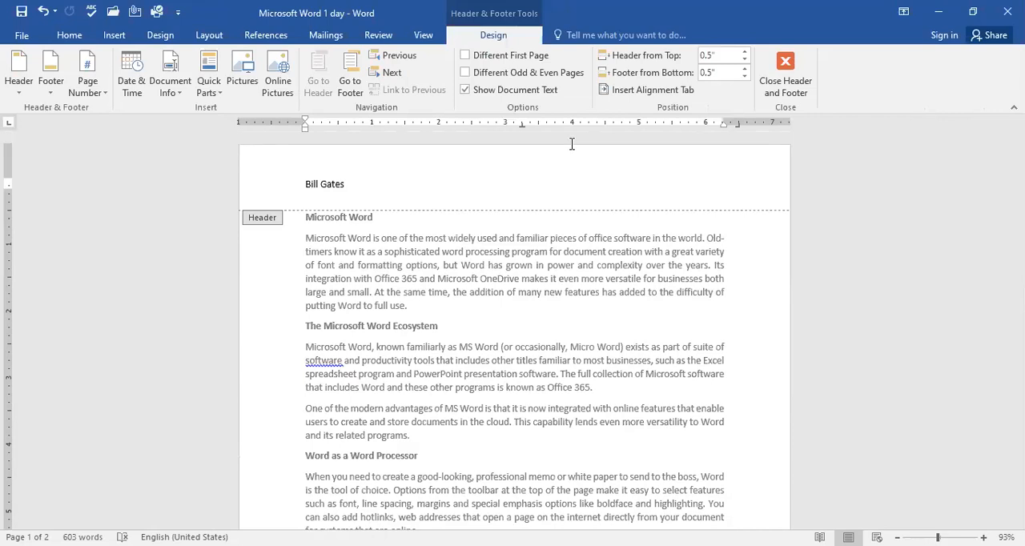
click(161, 35)
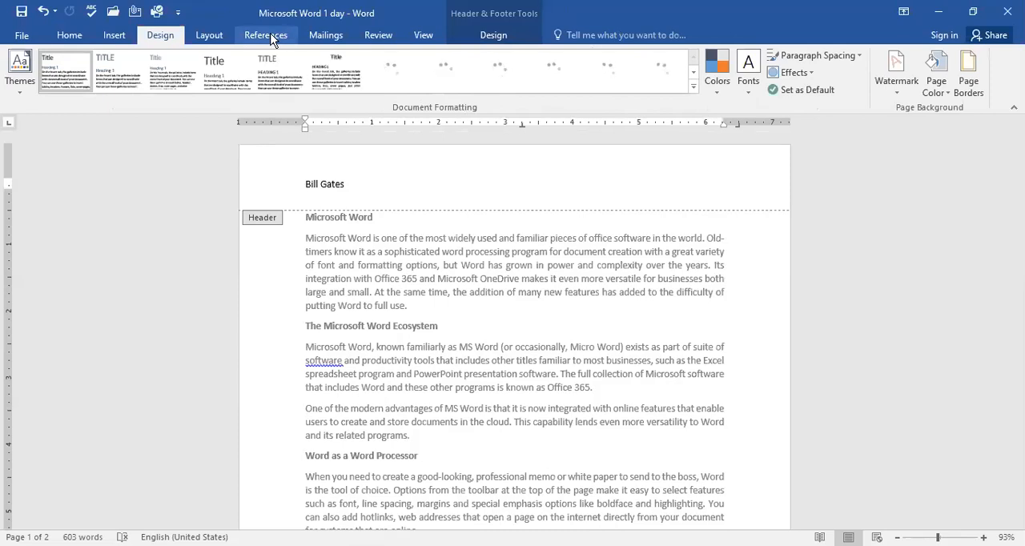
click(206, 35)
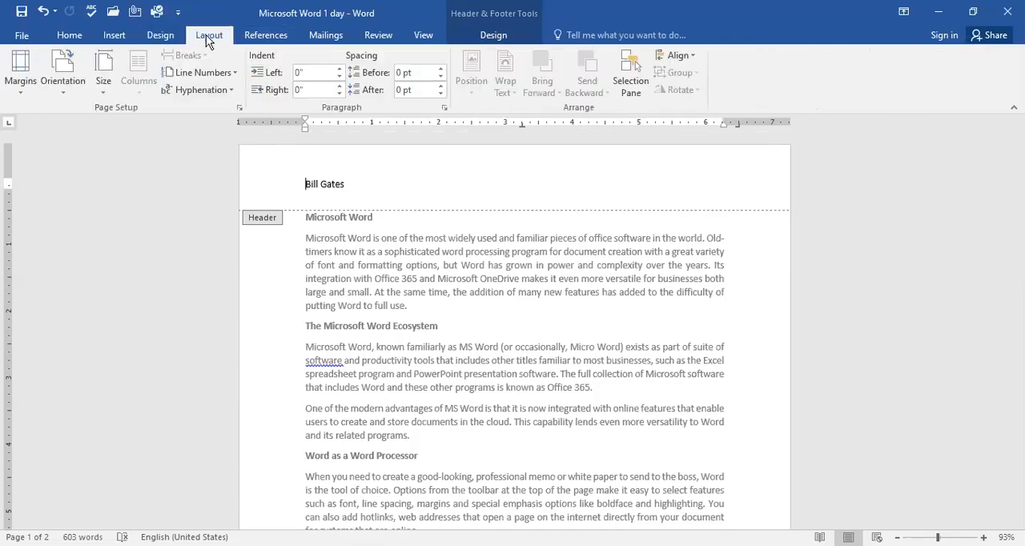
click(265, 37)
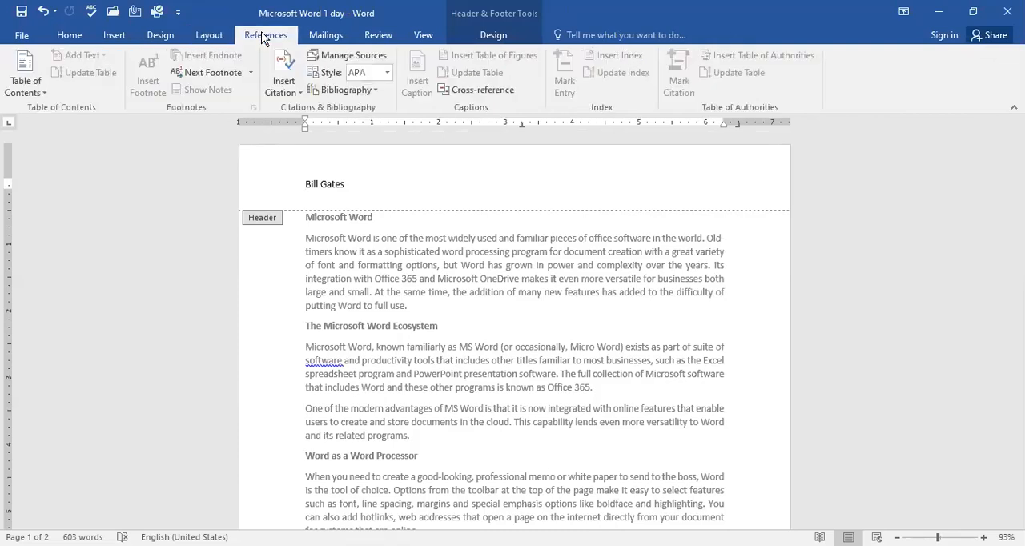
click(170, 35)
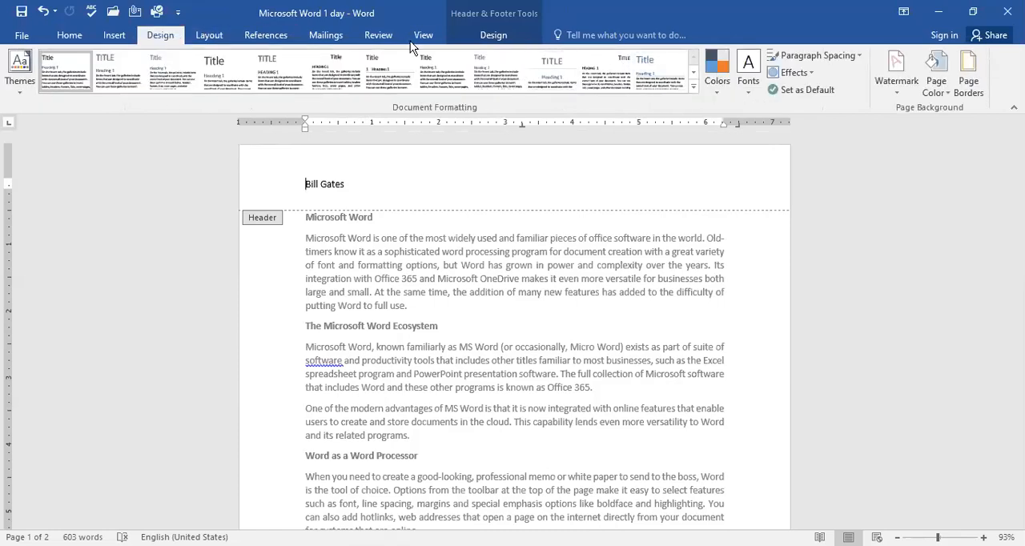
click(102, 37)
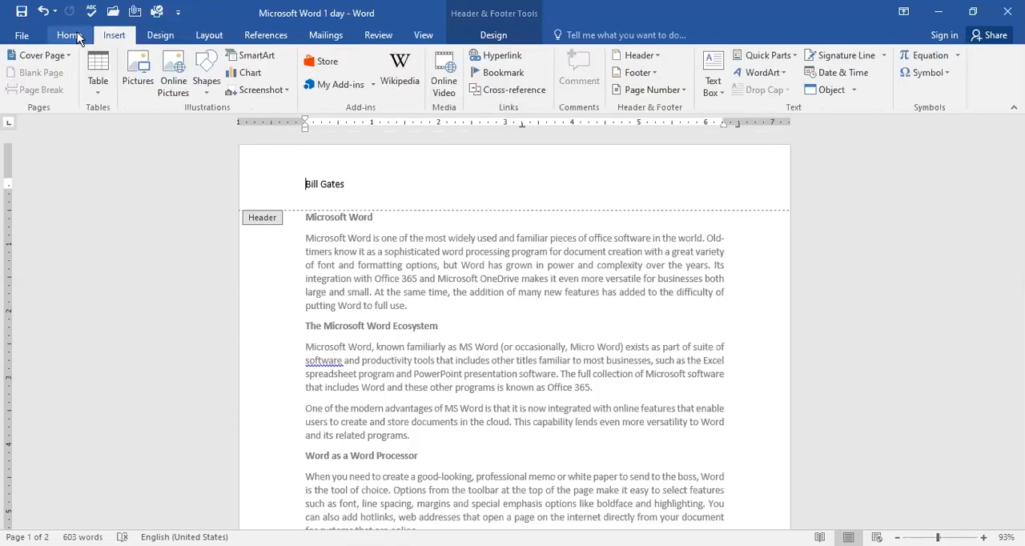
click(77, 34)
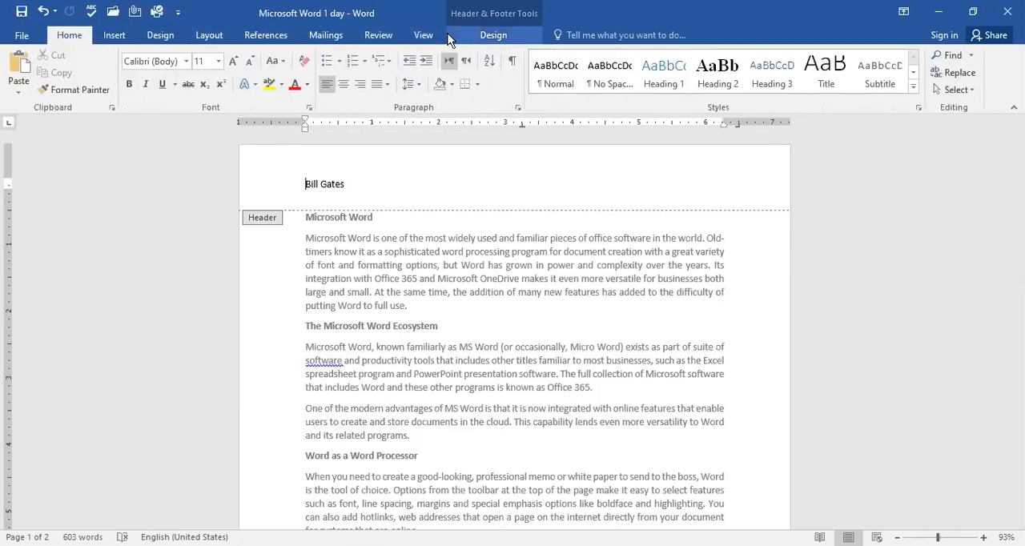
click(164, 38)
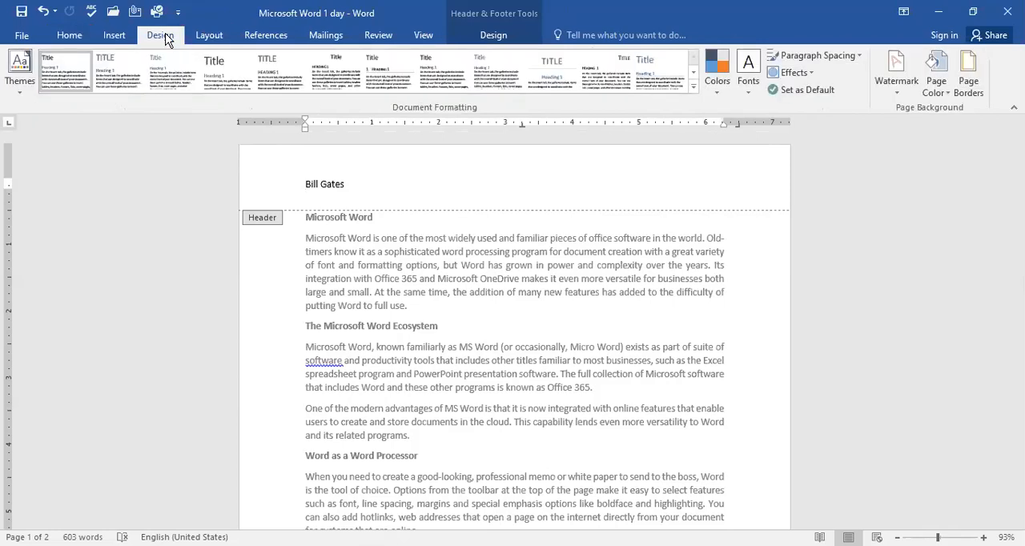
click(116, 38)
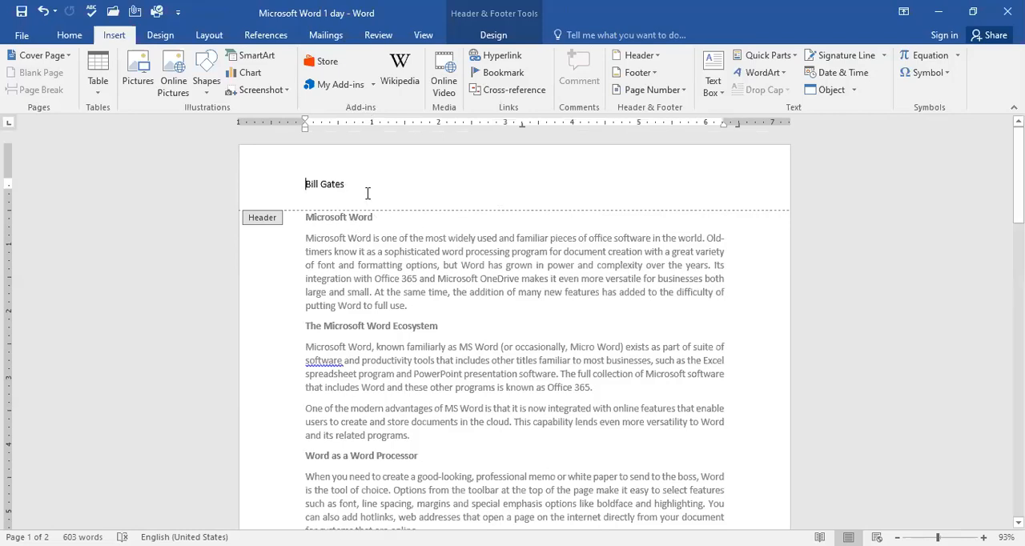
Step: Reopen the page header for editing and turn on the Different First Page option
double_click(431, 264)
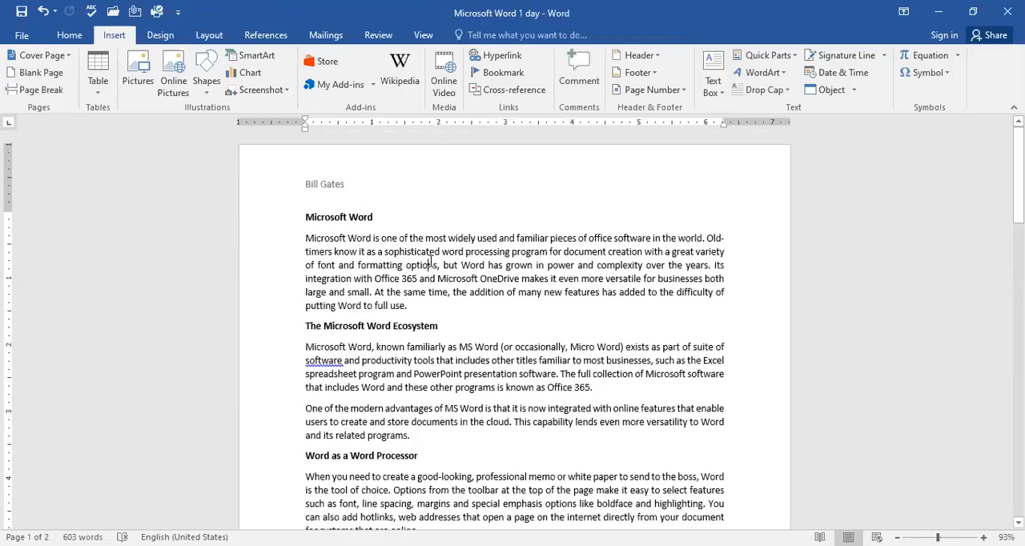
double_click(338, 170)
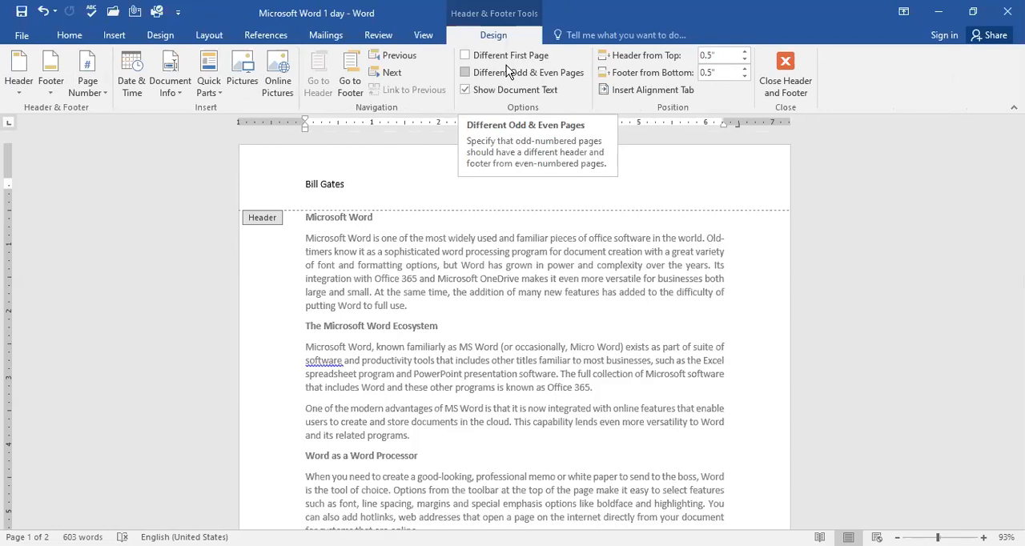
click(466, 56)
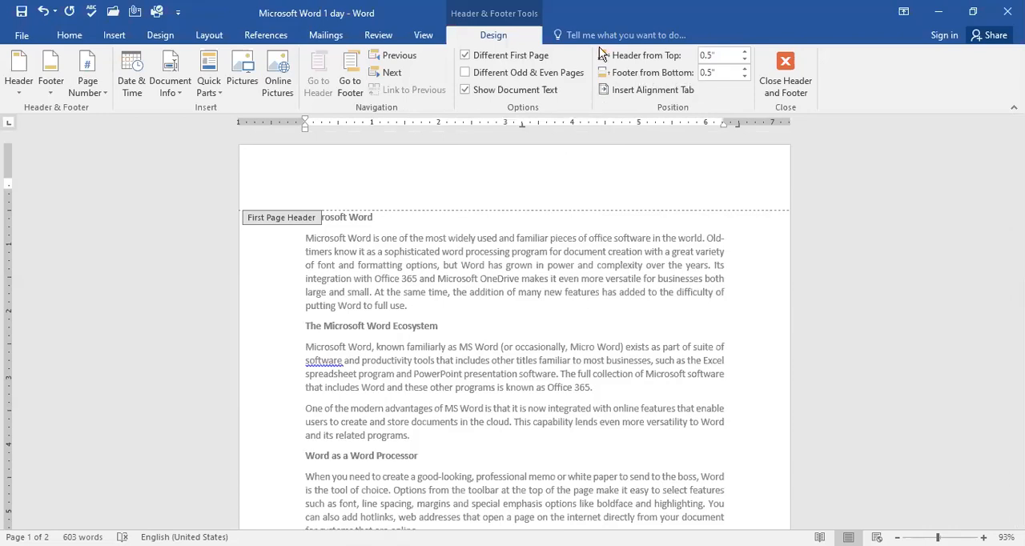
click(19, 89)
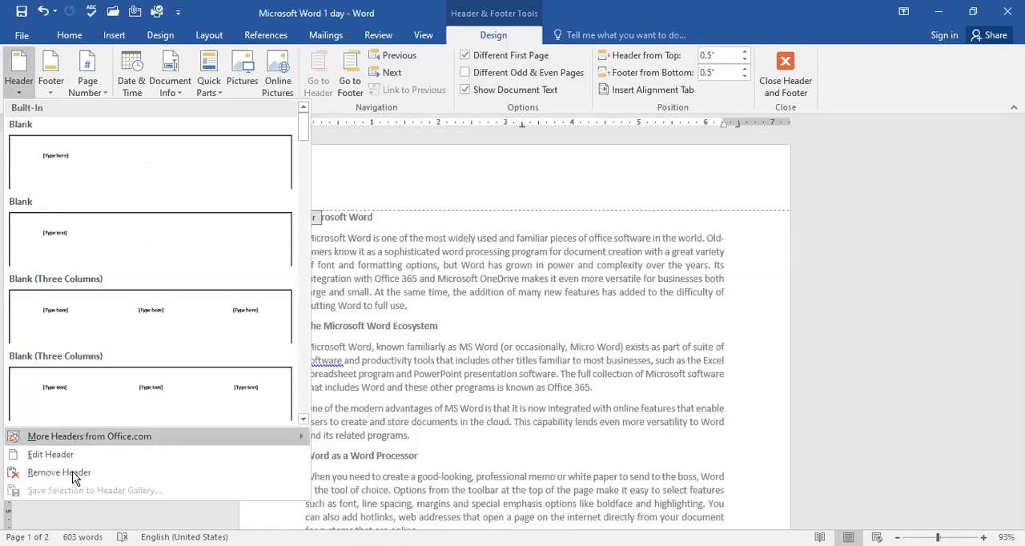
click(551, 325)
Step: Remove the footer from the first page and reopen the first page's header for editing
scroll(551, 325, down, 10)
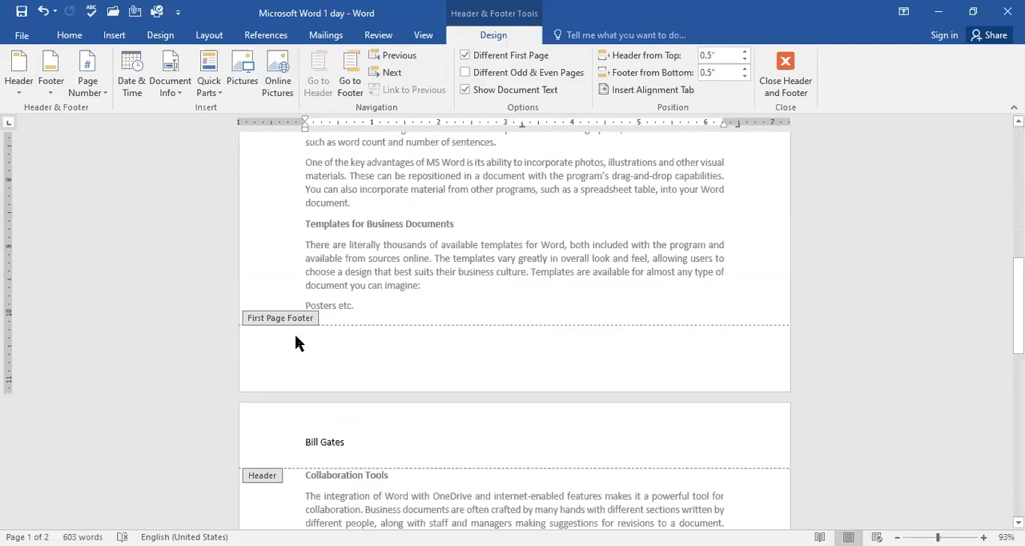
click(46, 82)
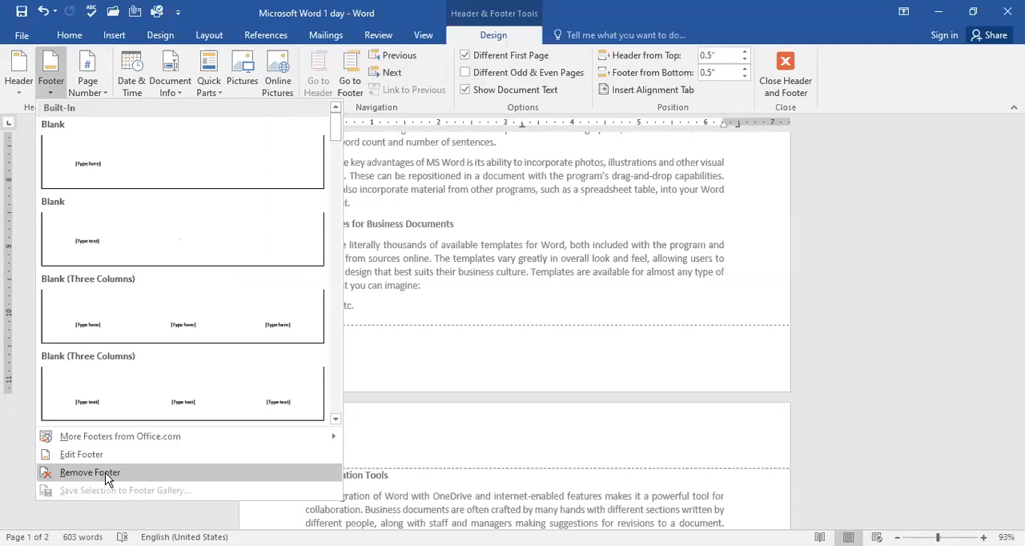
click(90, 473)
triple_click(557, 227)
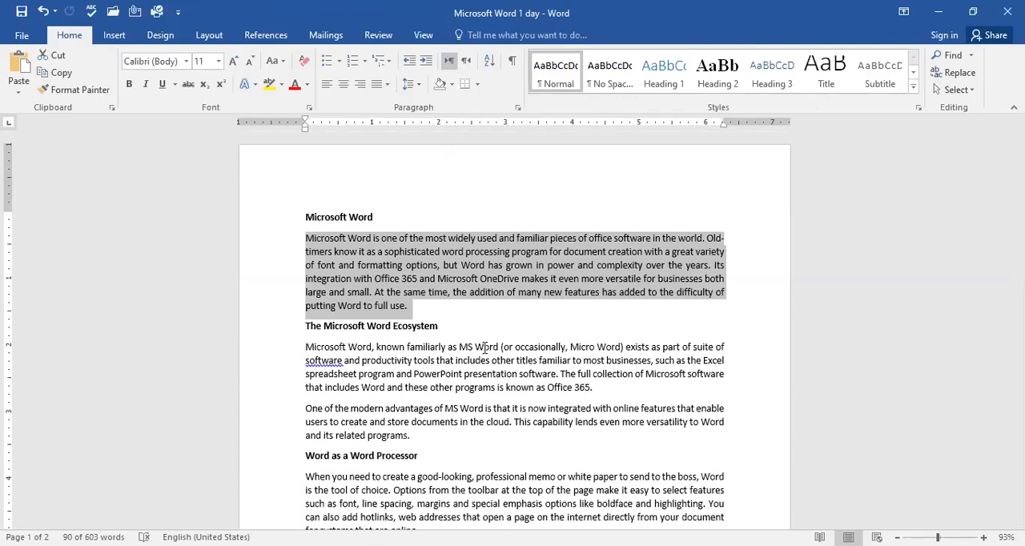
double_click(372, 182)
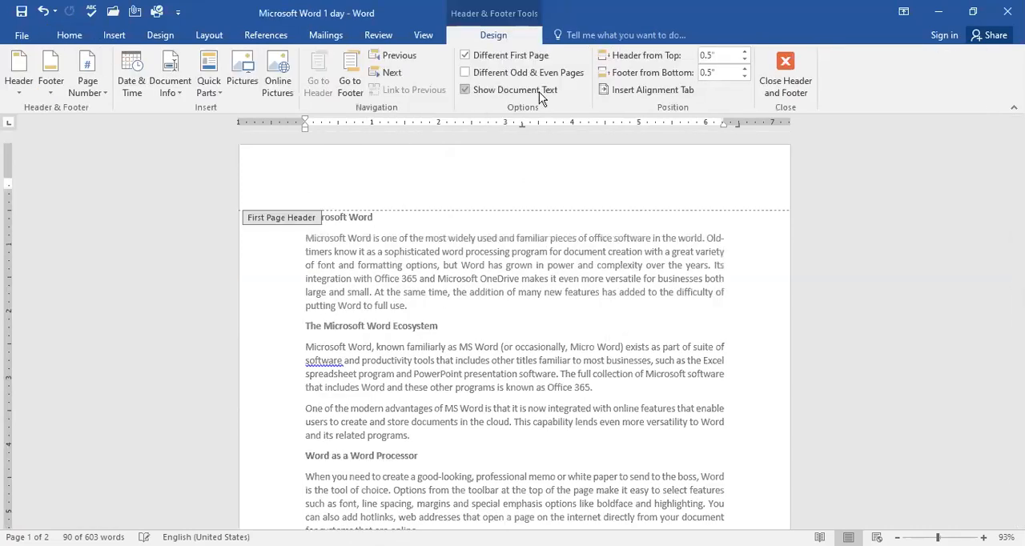
Step: Try an Accent Bar 1 page number at the top of the first page and undo it
click(92, 90)
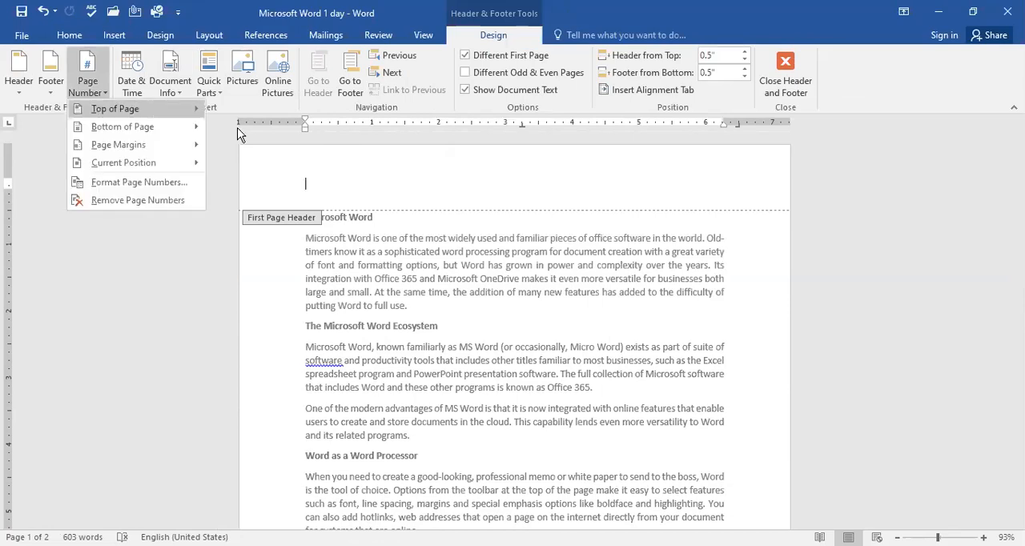
mouse_move(150, 109)
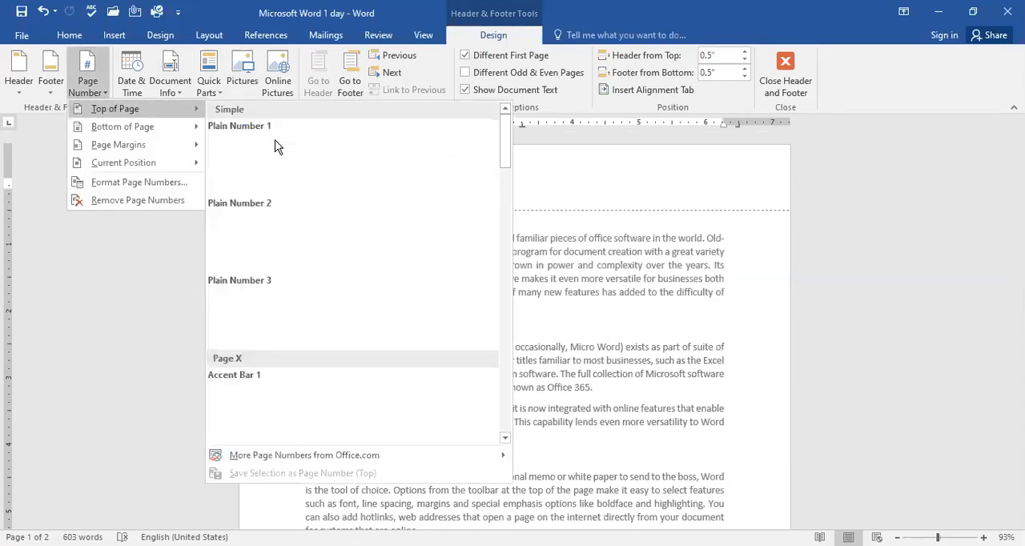
click(251, 409)
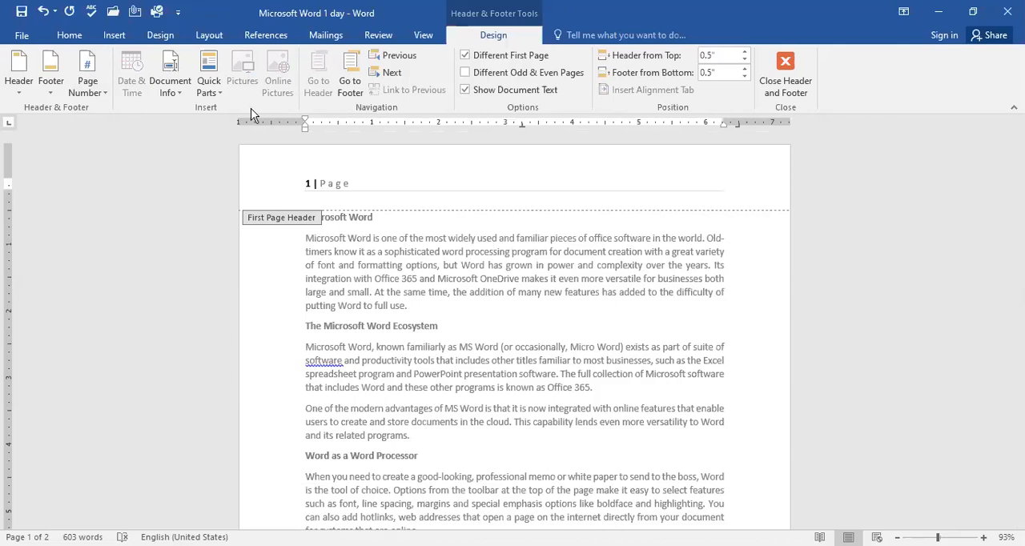
key(ctrl+z)
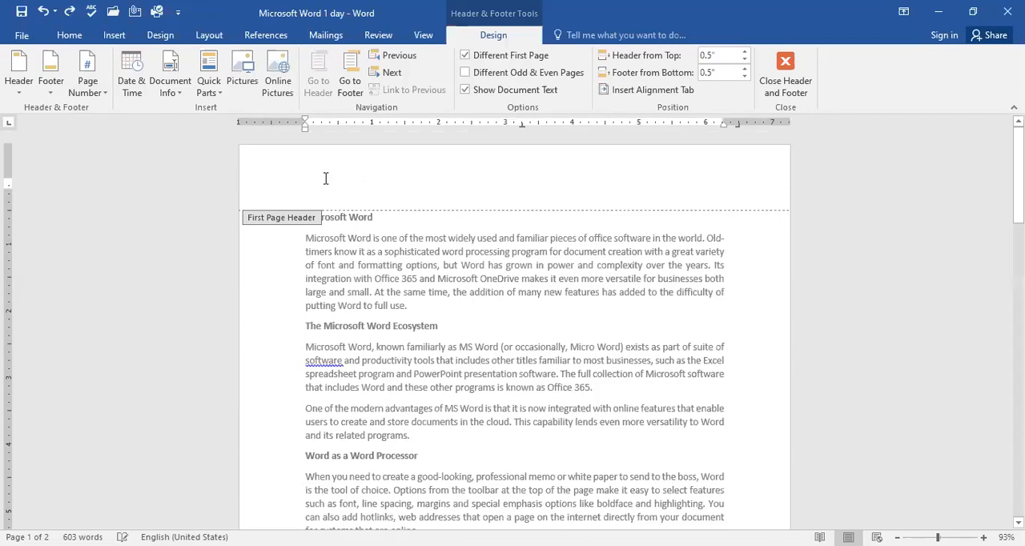
Step: Insert the date into the first page's header in the format "Wednesday, July 22, 2020" and add a new line below it
click(134, 77)
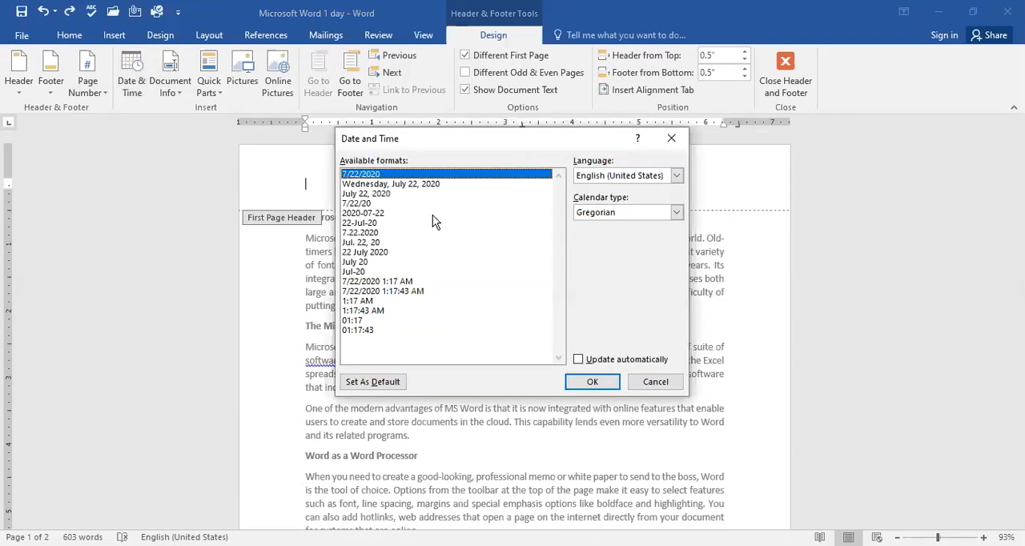
click(372, 185)
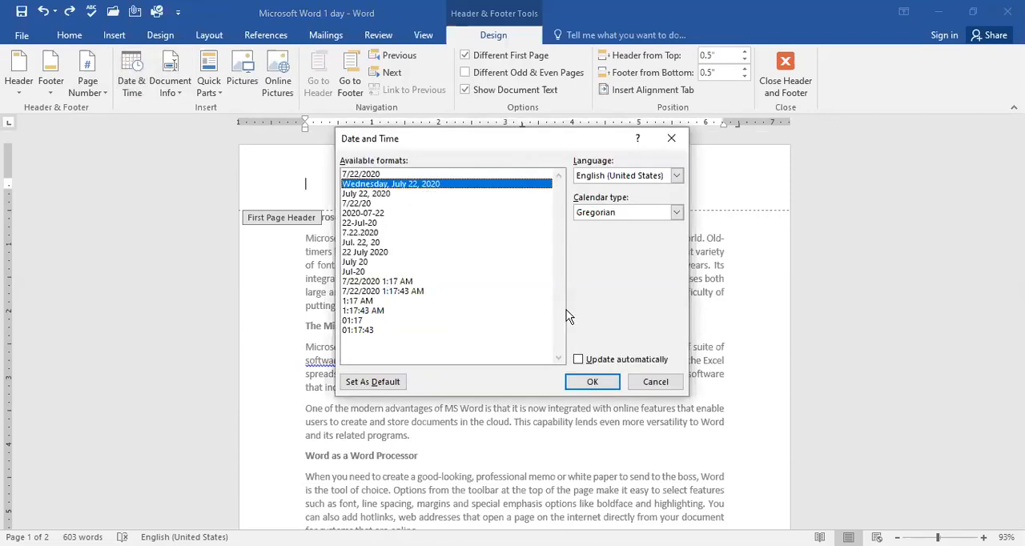
click(599, 383)
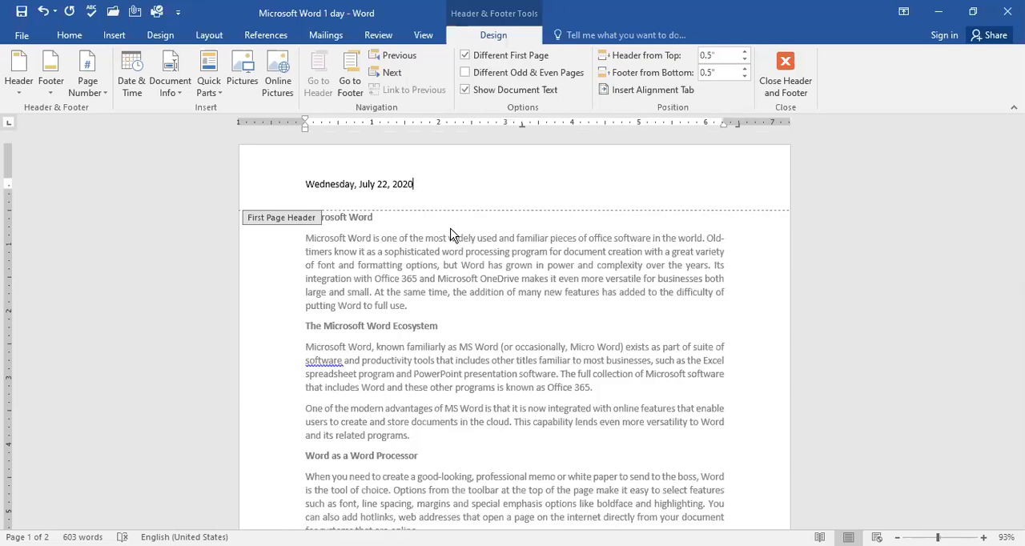
double_click(339, 197)
double_click(366, 203)
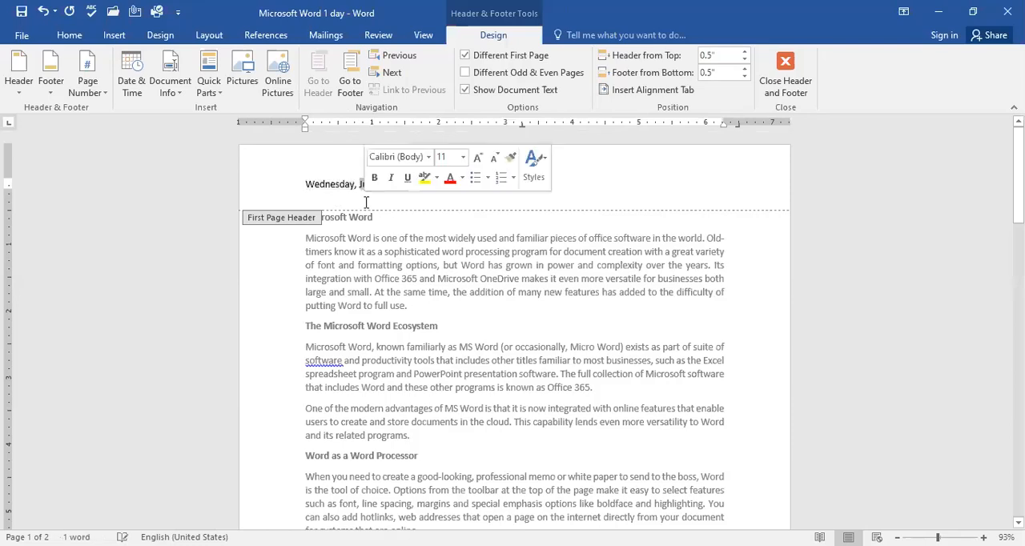
double_click(311, 182)
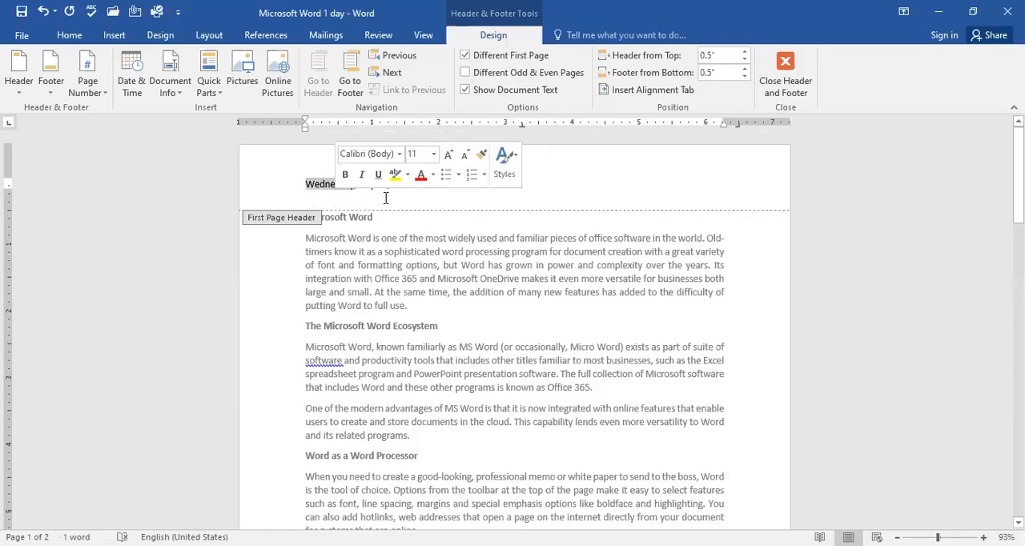
click(440, 186)
key(Return)
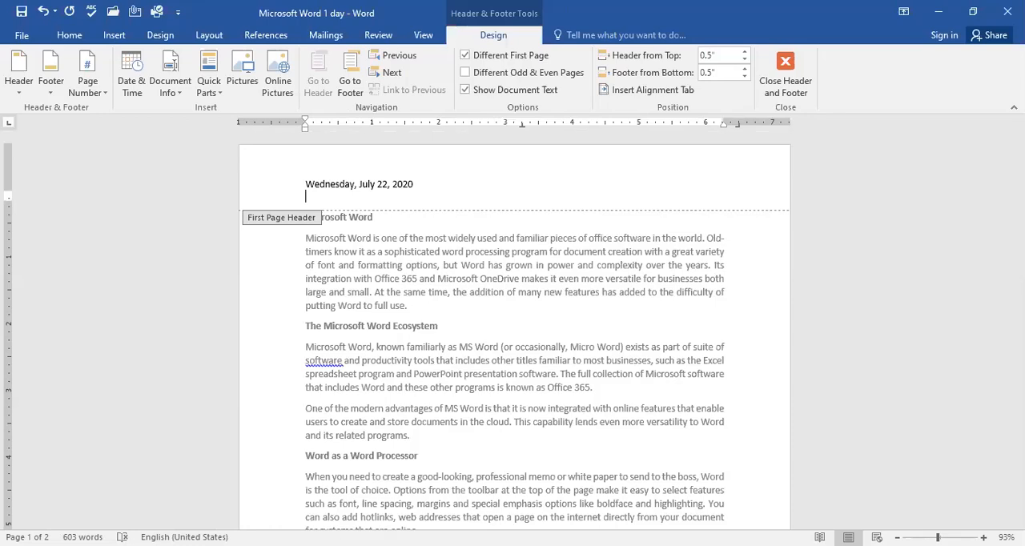
scroll(455, 363, down, 2)
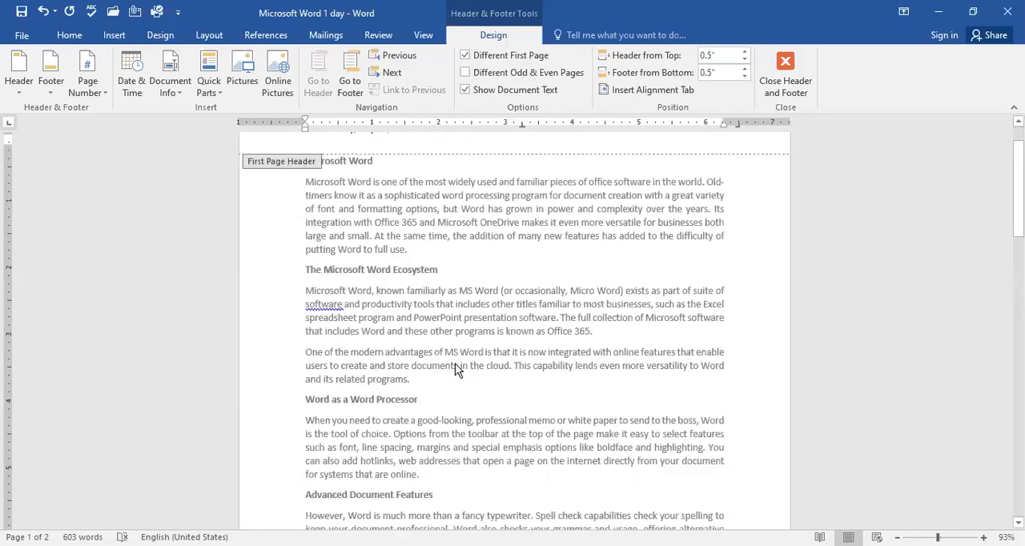
click(97, 93)
mouse_move(157, 129)
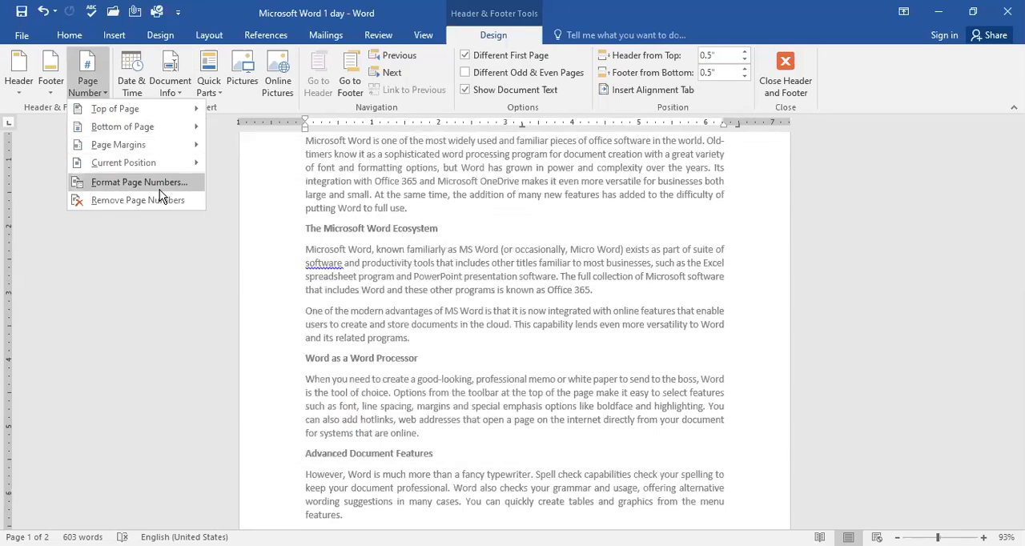
click(140, 183)
click(512, 353)
Step: Insert an Accent Bar 1 bottom-of-page number in the first page's footer
scroll(596, 339, down, 10)
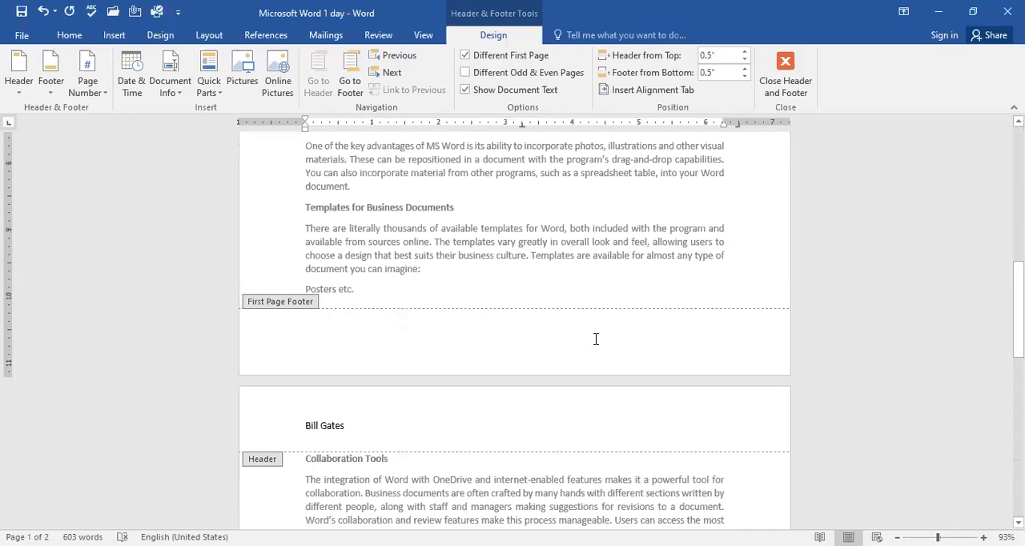
double_click(366, 348)
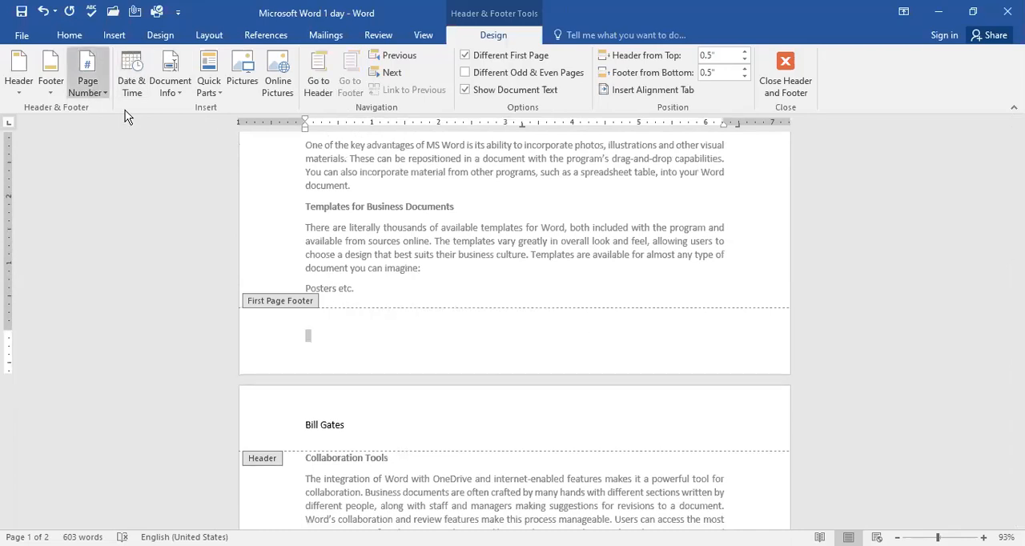
mouse_move(201, 128)
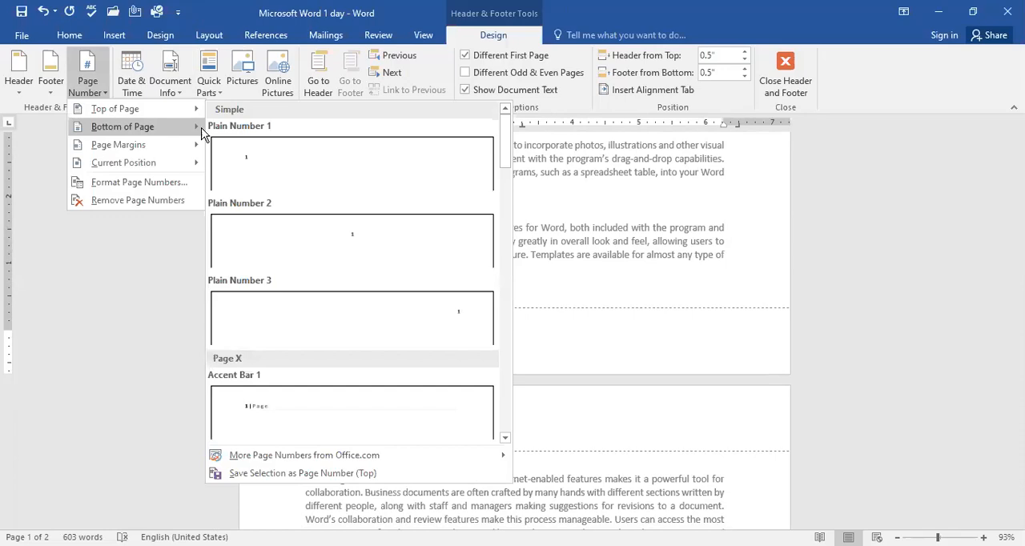
click(261, 433)
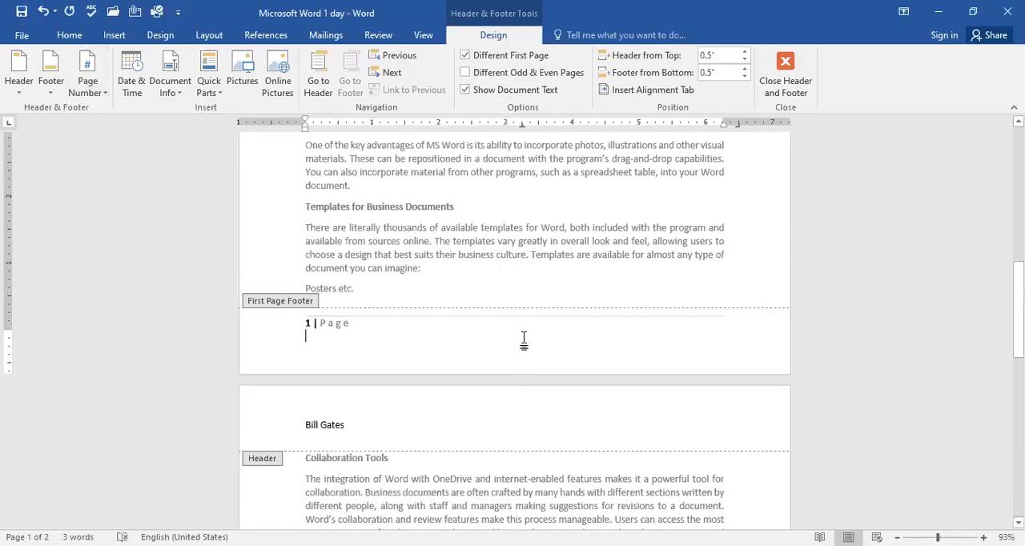
Step: Replace the "microsoft" footer on the second page with an Accent Bar 1 page number at the bottom of the page
scroll(430, 357, down, 15)
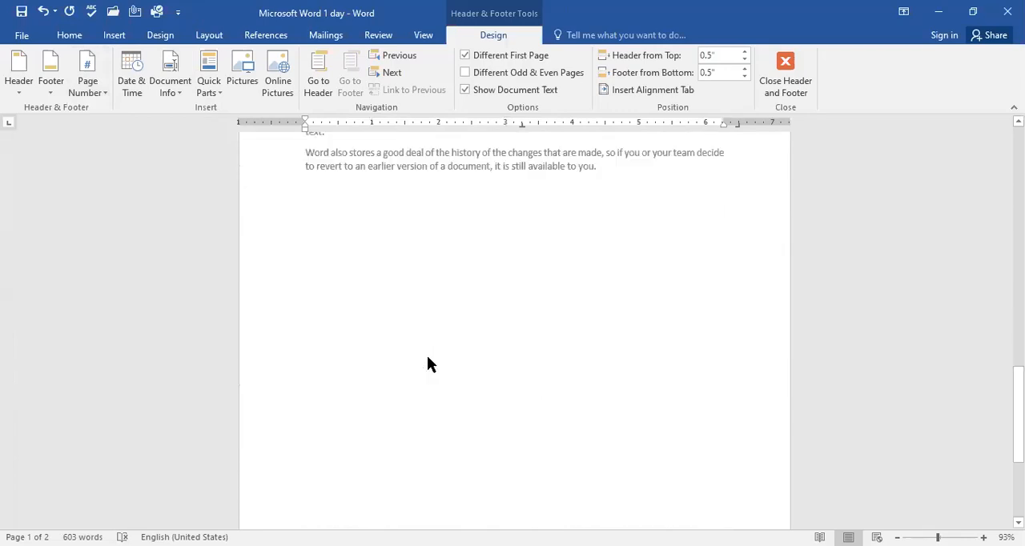
click(392, 477)
scroll(431, 359, up, 12)
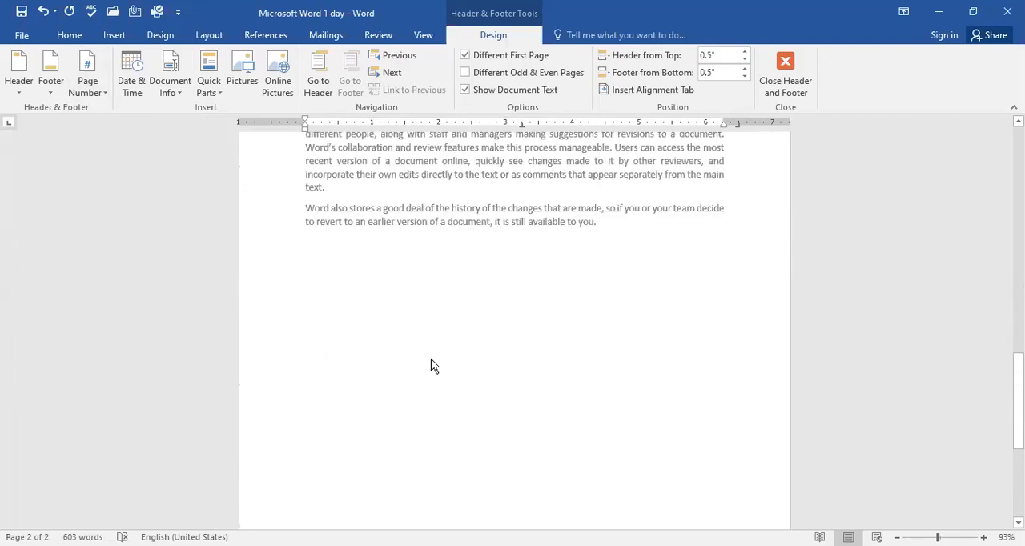
click(360, 471)
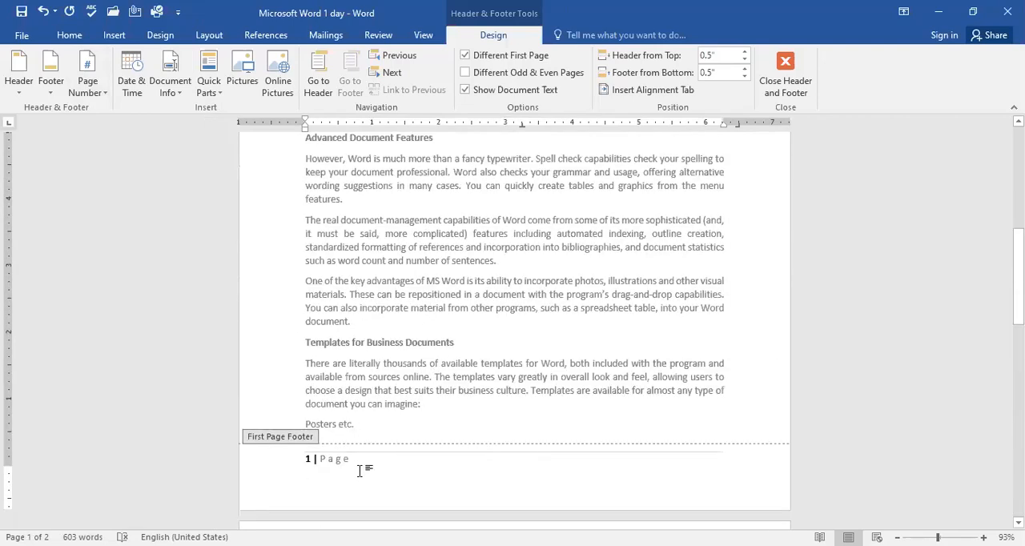
scroll(359, 470, down, 5)
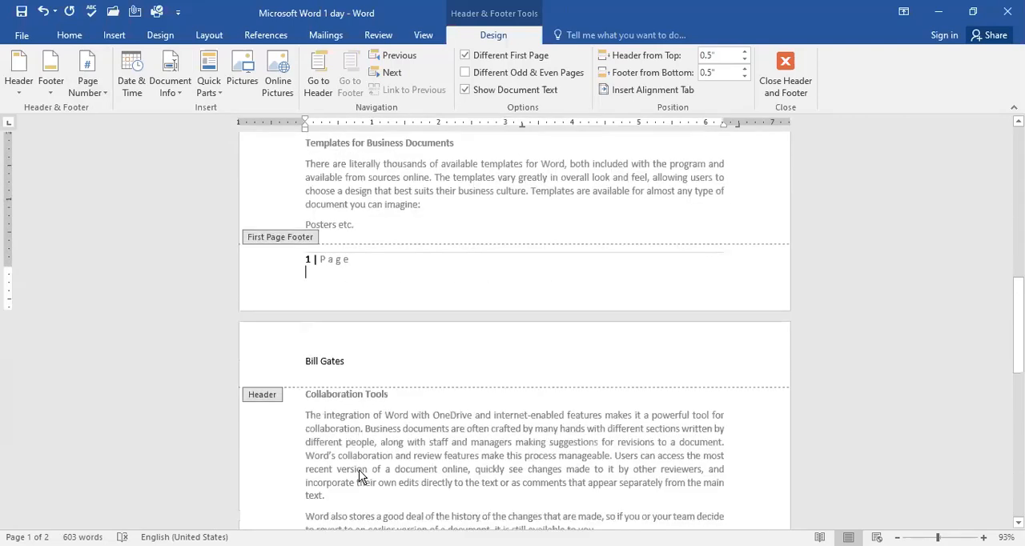
scroll(359, 470, down, 12)
click(347, 478)
double_click(347, 478)
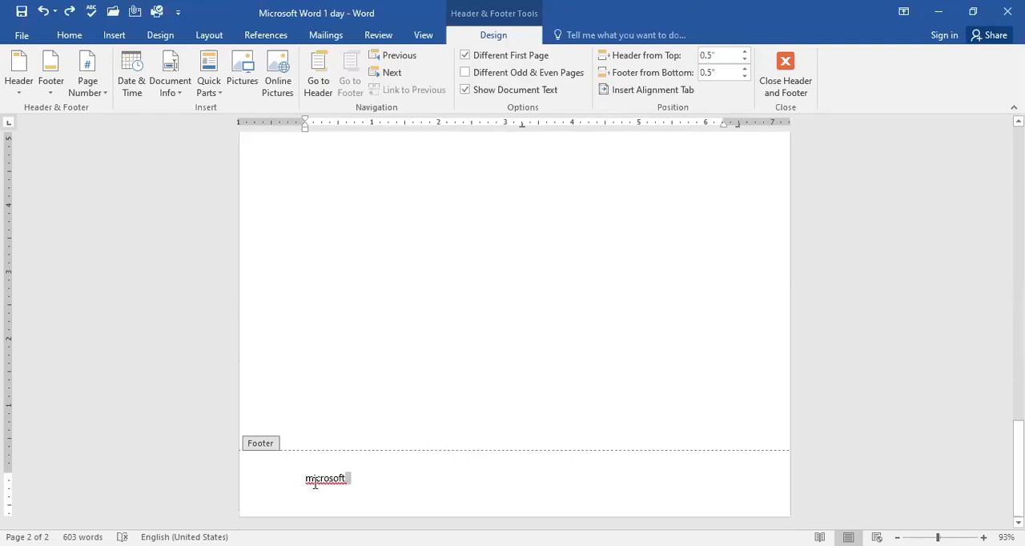
double_click(315, 481)
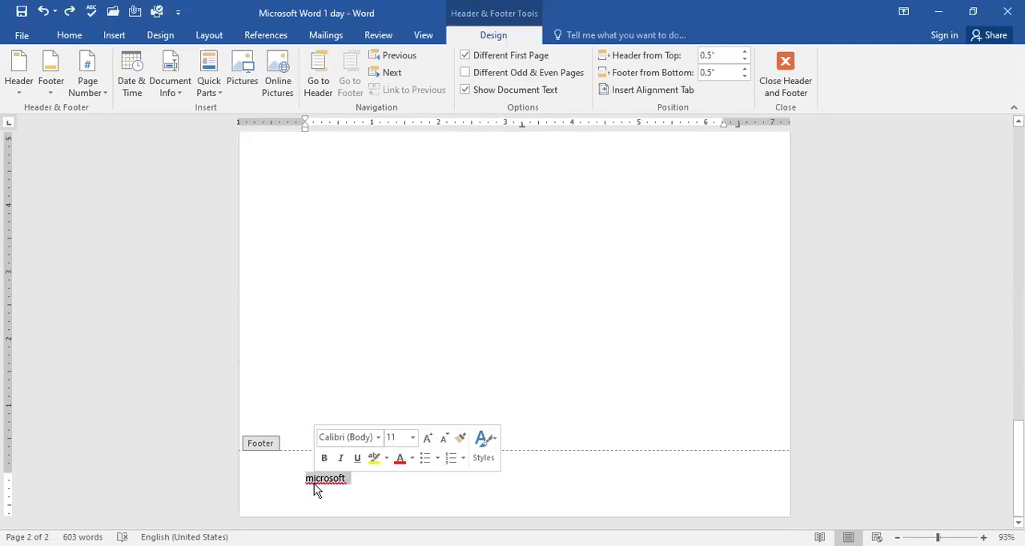
click(52, 84)
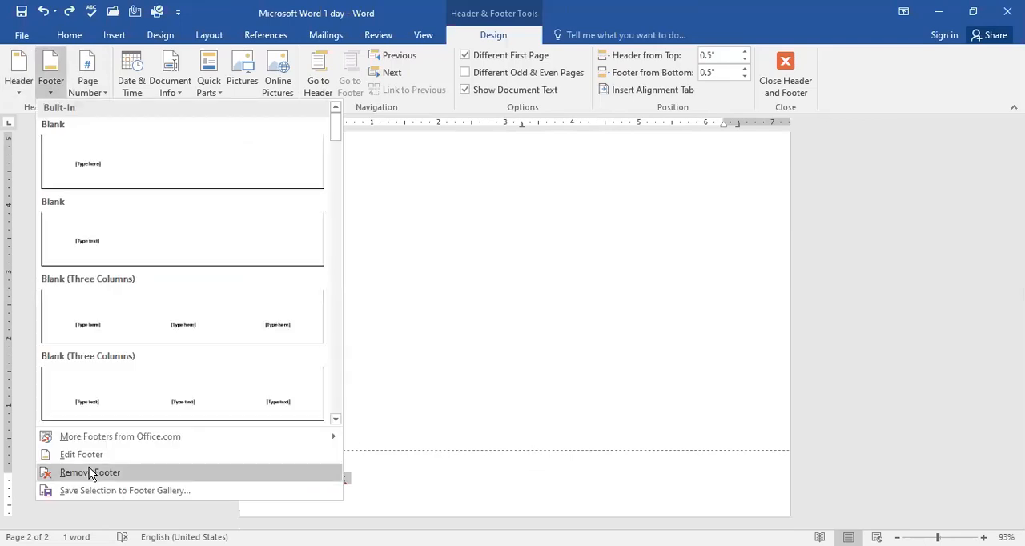
click(309, 476)
click(108, 88)
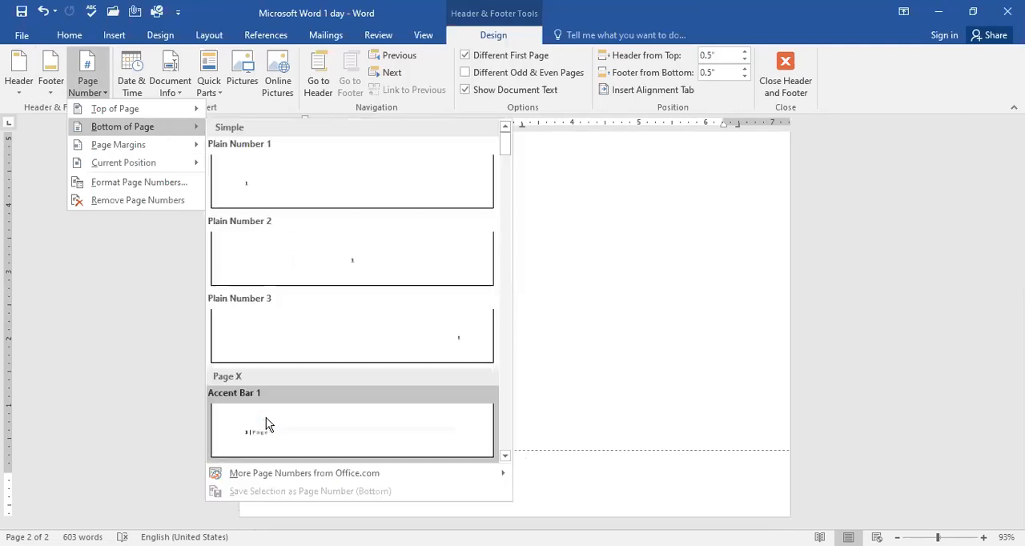
click(266, 425)
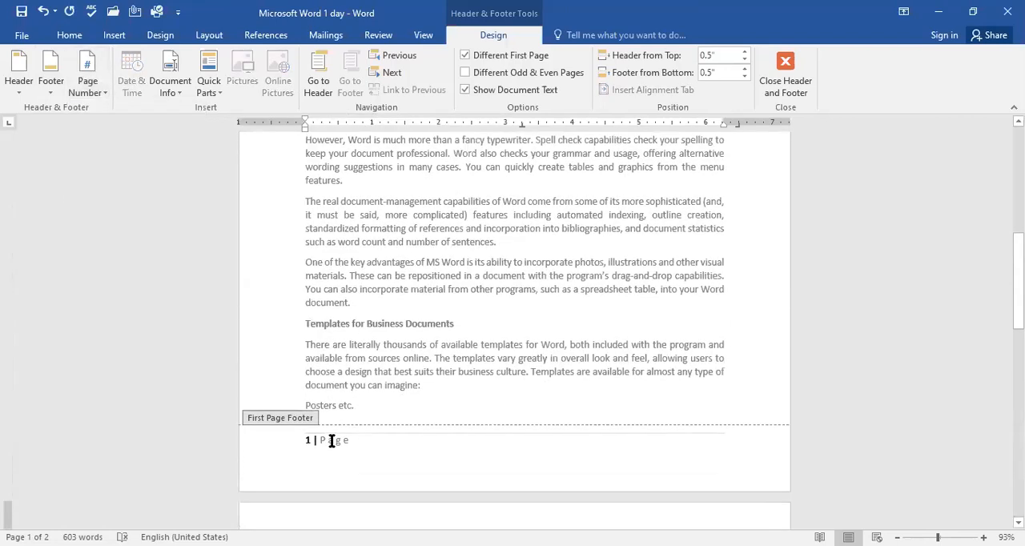
Step: Remove the page number footer from the first page and check the footers on both pages
double_click(333, 440)
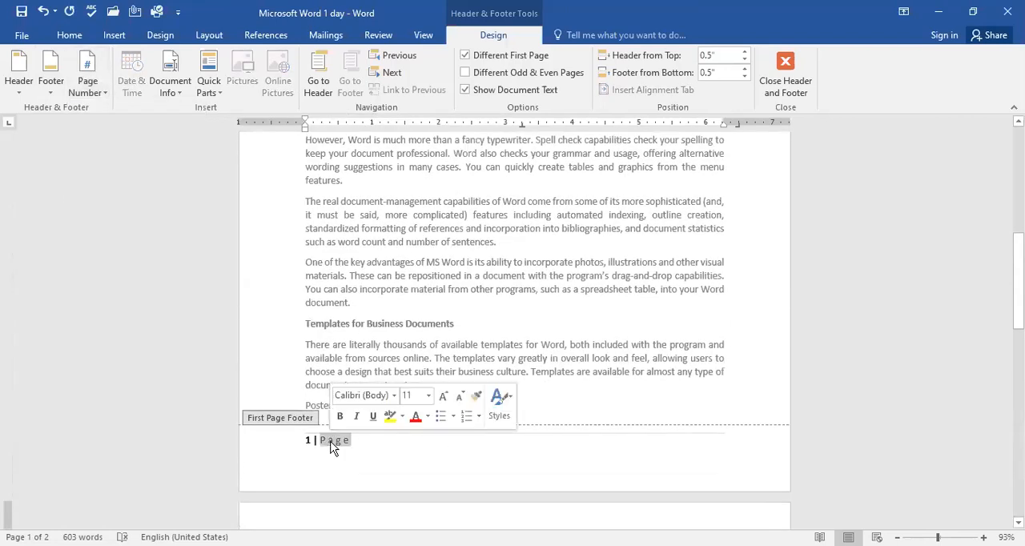
double_click(291, 431)
double_click(379, 454)
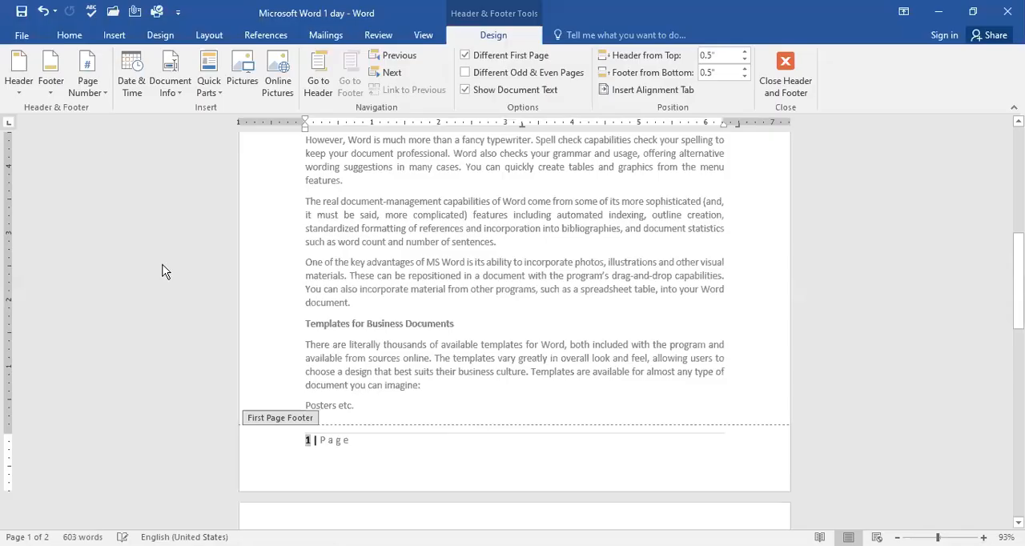
click(48, 83)
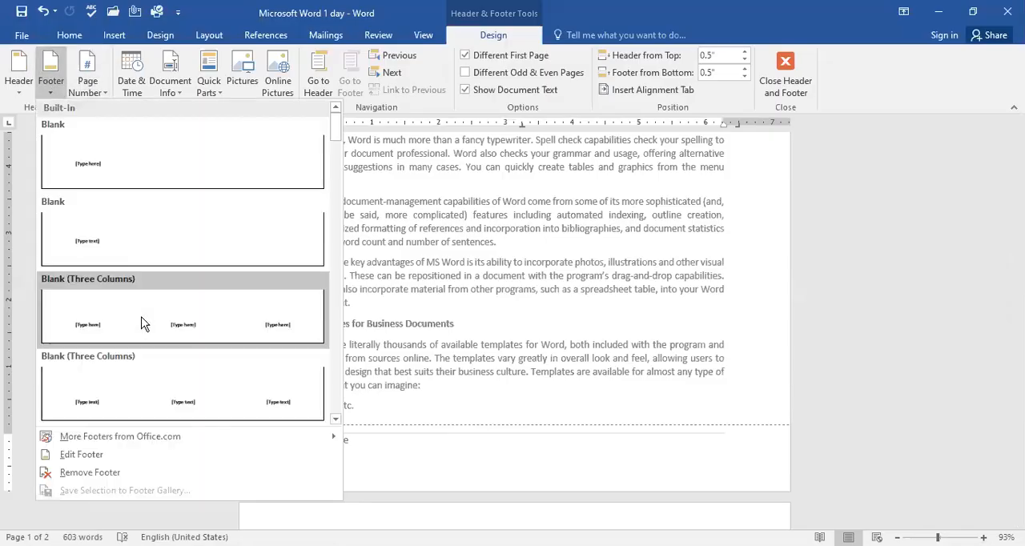
click(90, 472)
scroll(453, 440, down, 10)
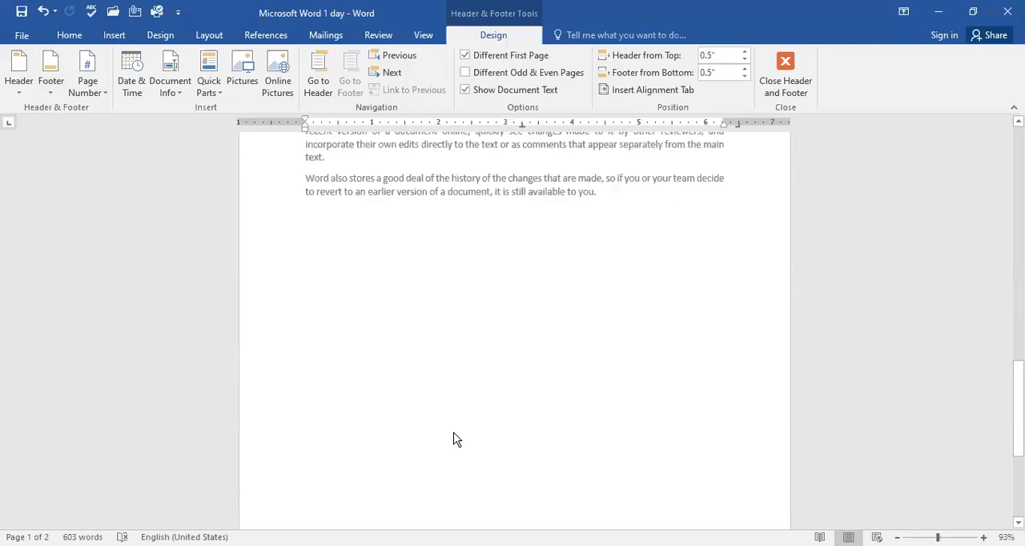
scroll(443, 440, down, 1)
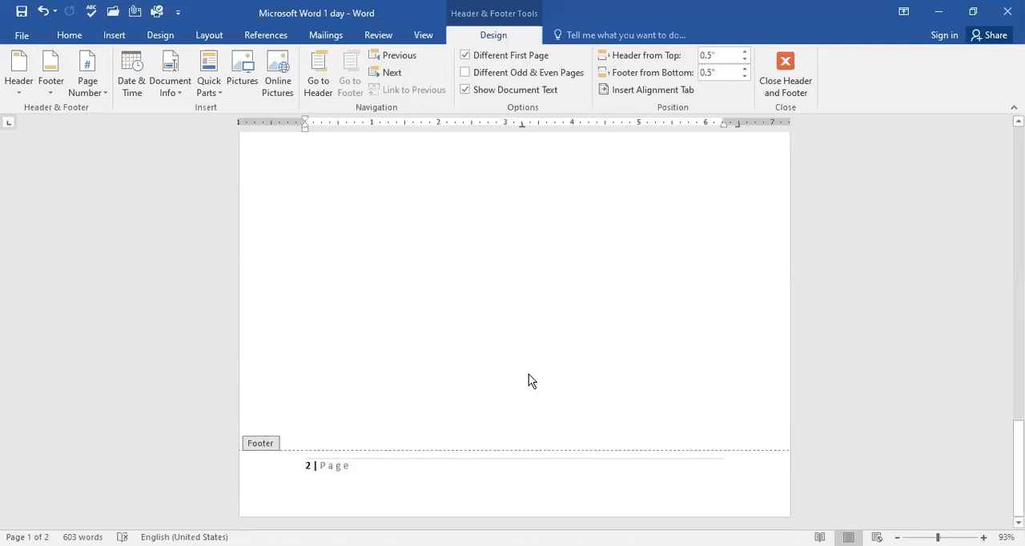
scroll(529, 382, up, 10)
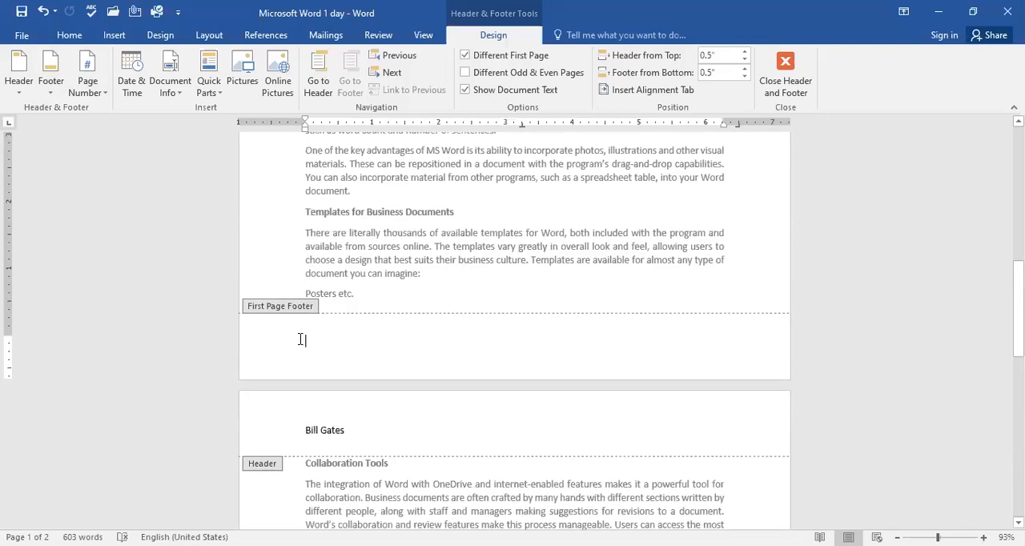
click(417, 353)
scroll(416, 357, down, 10)
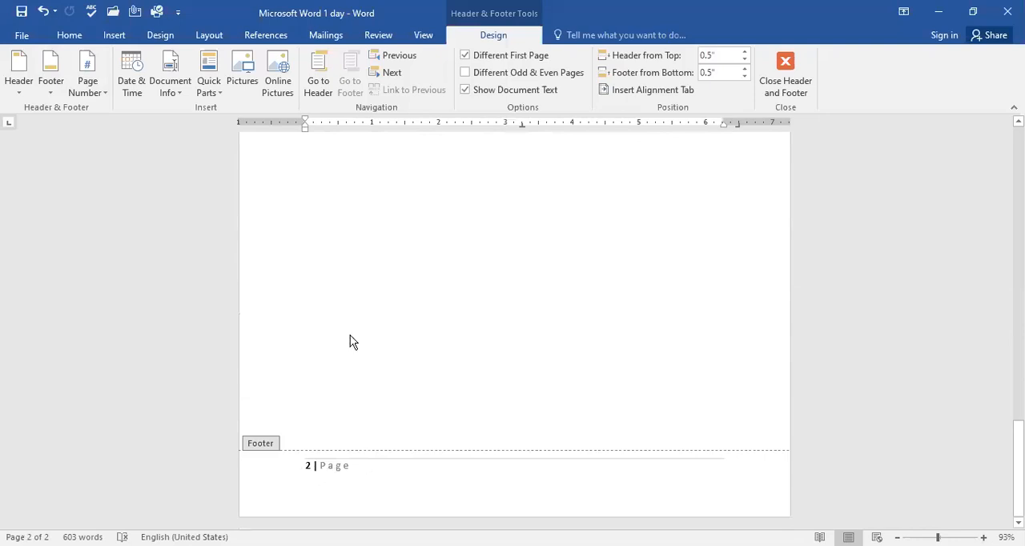
Step: Leave header and footer editing and return to the document's body text
click(52, 87)
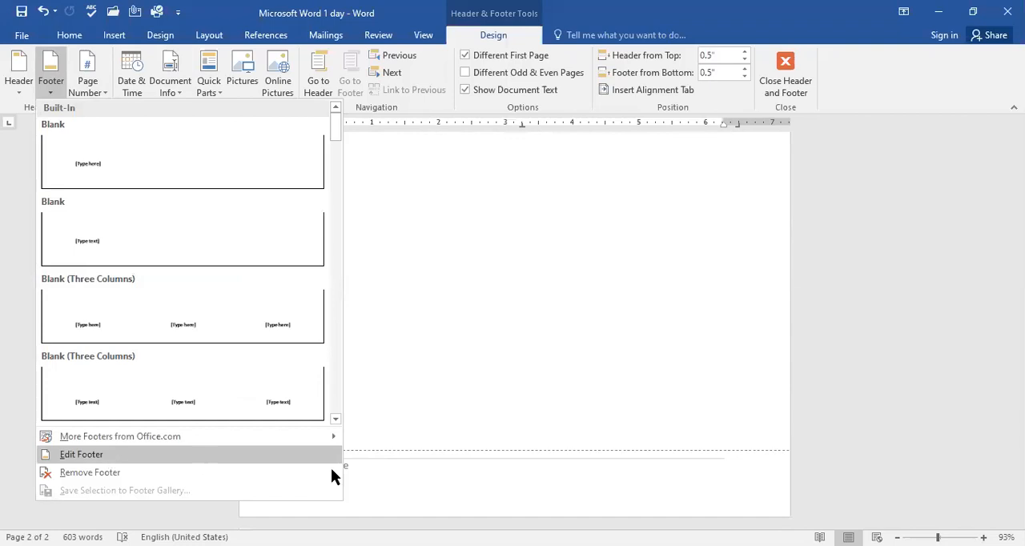
double_click(527, 255)
scroll(527, 252, up, 15)
click(473, 323)
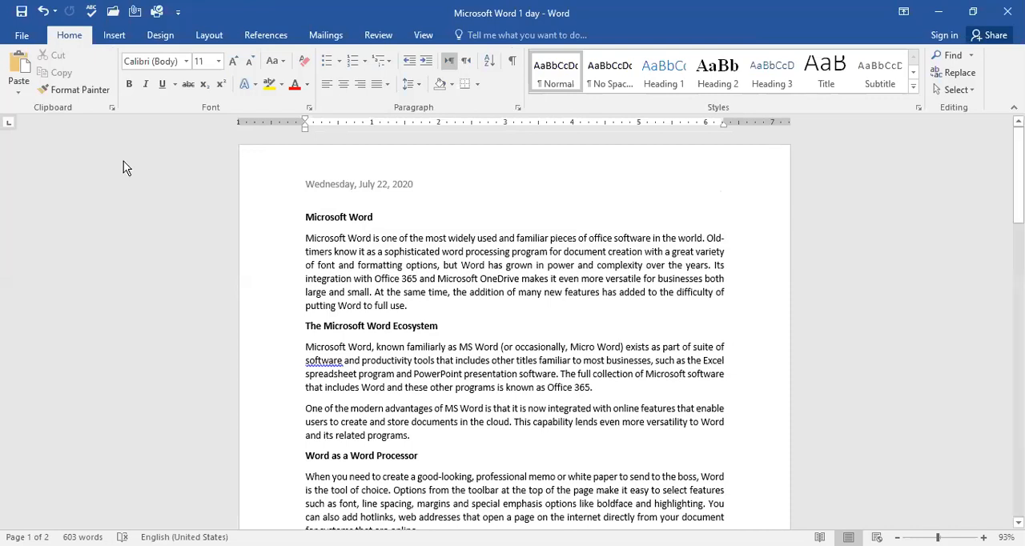
Step: Insert the picture "1" from the Downloads folder into the last paragraph on the second page
click(114, 36)
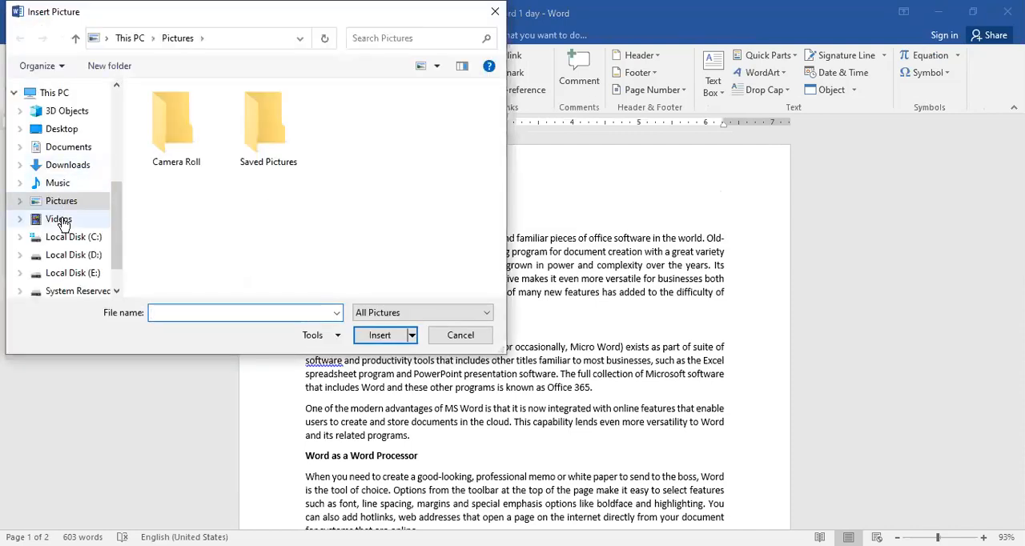
click(58, 201)
double_click(242, 123)
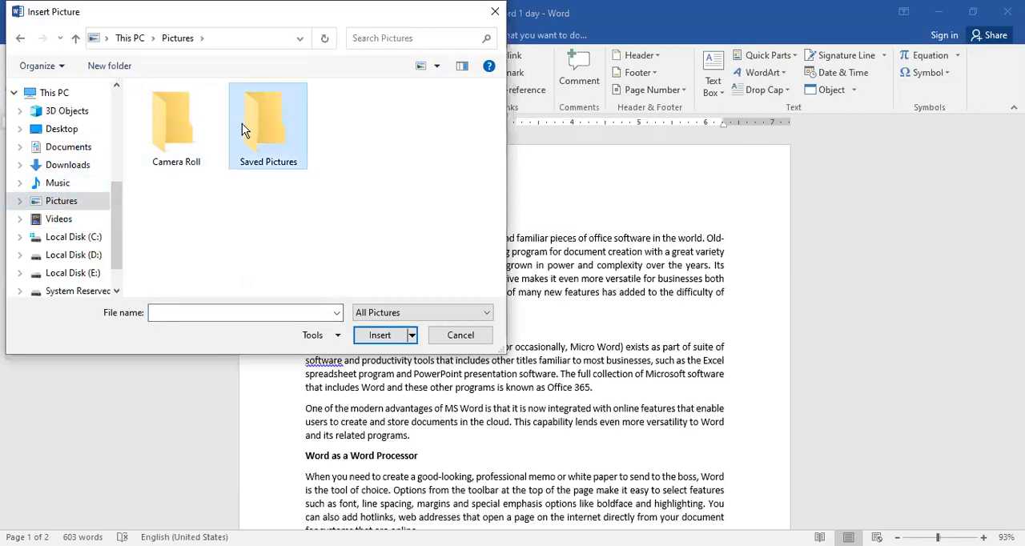
click(50, 219)
click(67, 170)
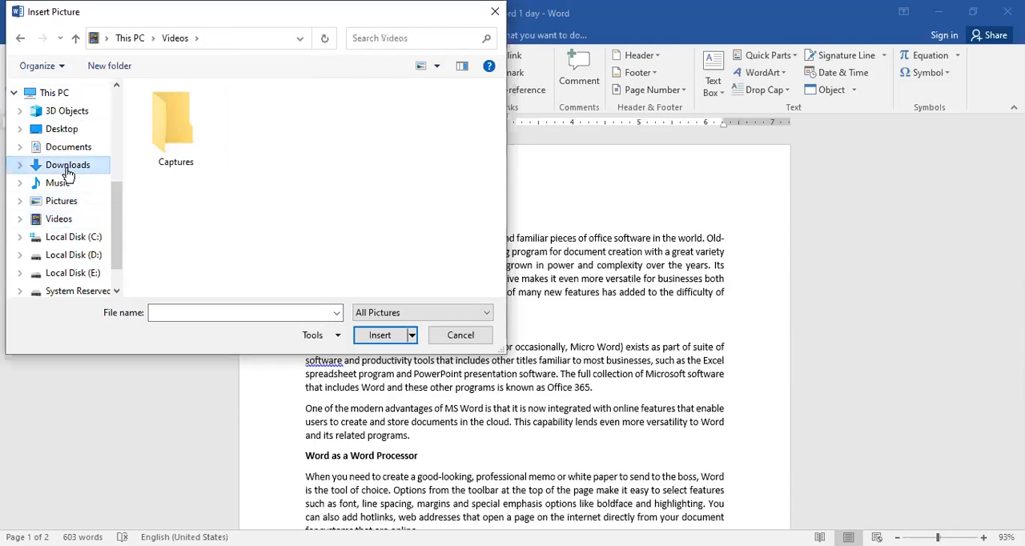
scroll(368, 227, down, 5)
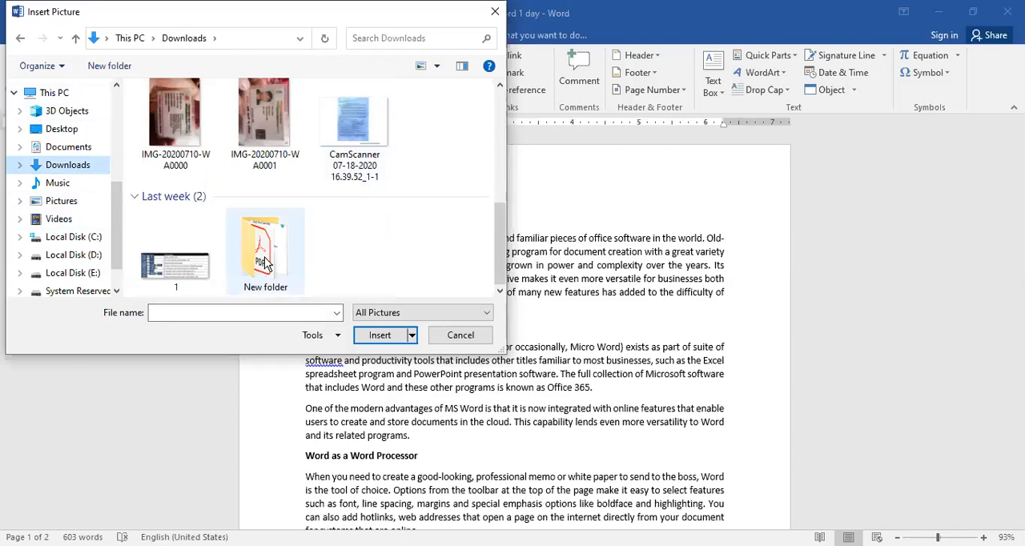
click(182, 261)
click(388, 340)
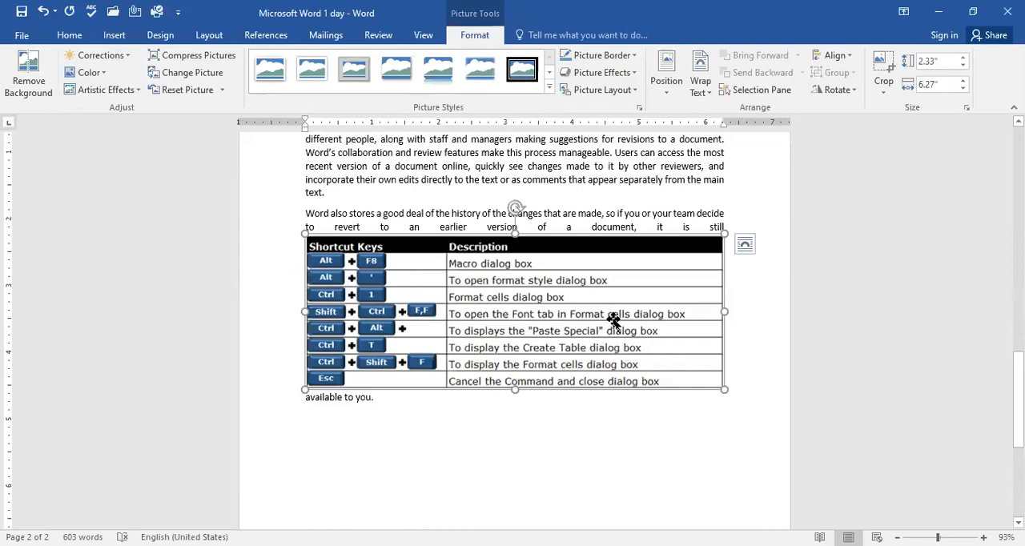
Step: Set the picture's text wrapping to Square and move it onto the first page, above the paragraph about document-management capabilities
click(745, 244)
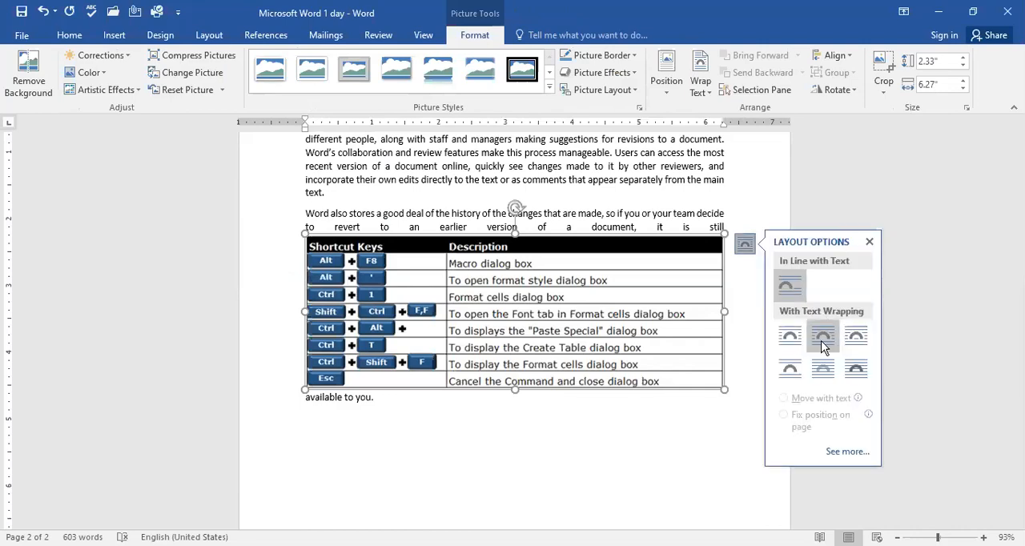
click(790, 336)
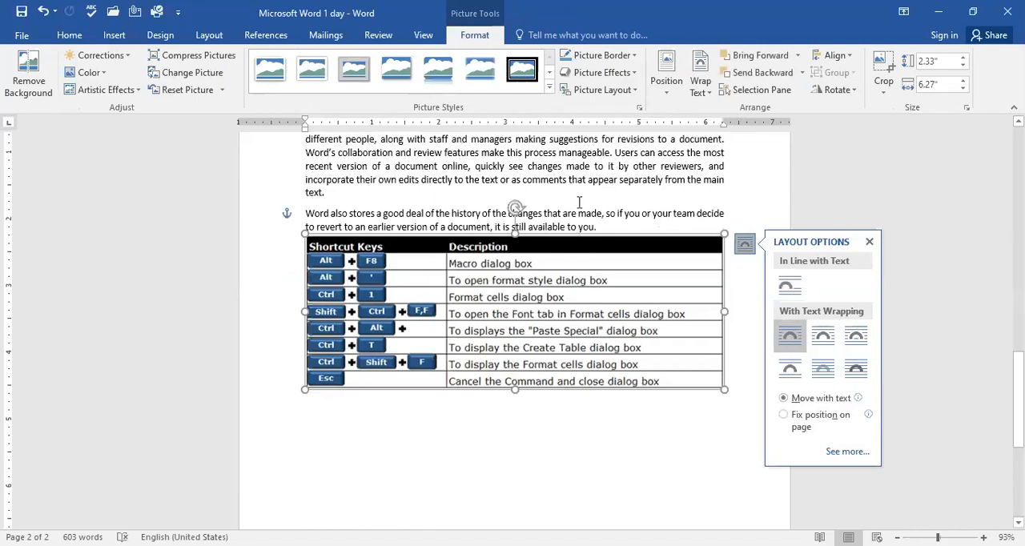
drag(560, 301, 556, 176)
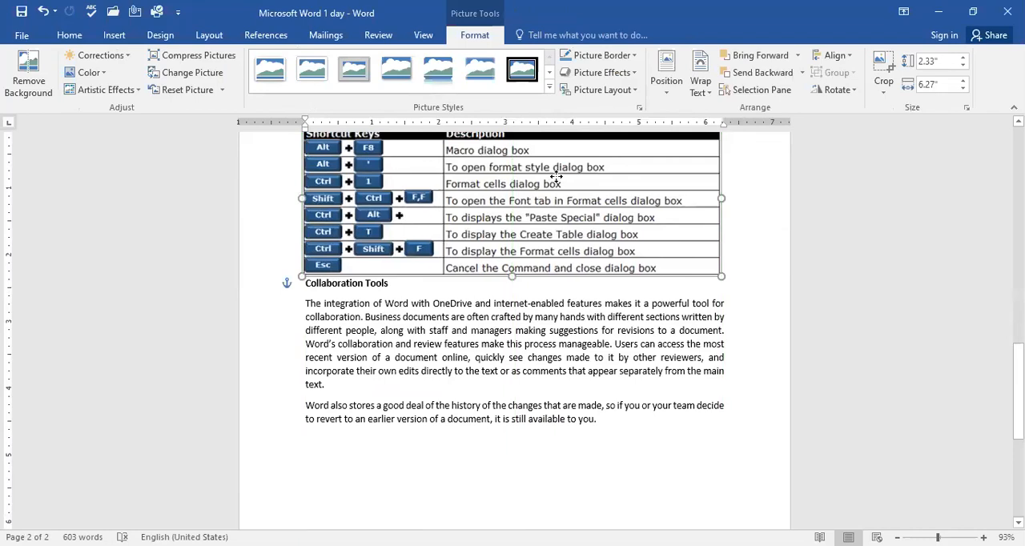
scroll(556, 177, up, 8)
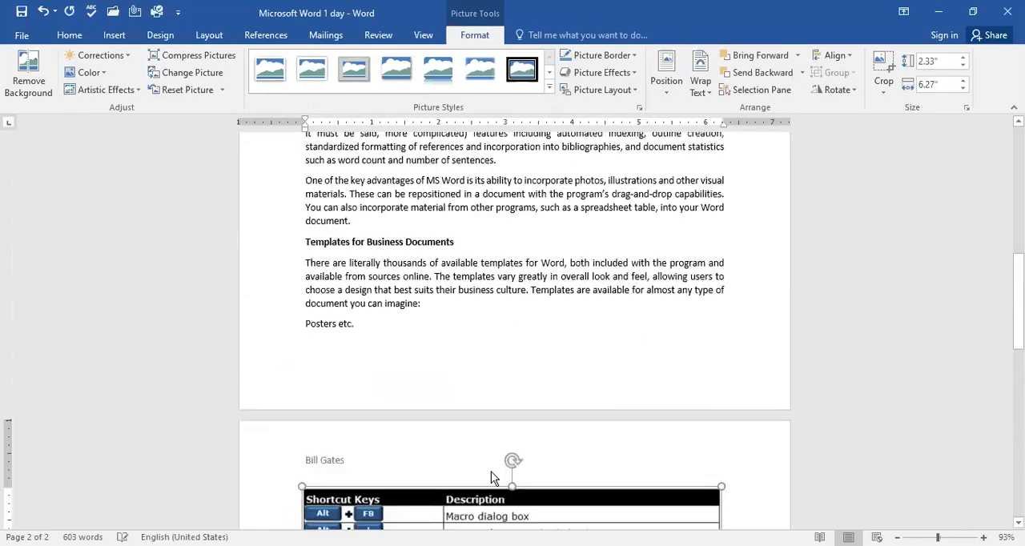
drag(539, 504, 545, 159)
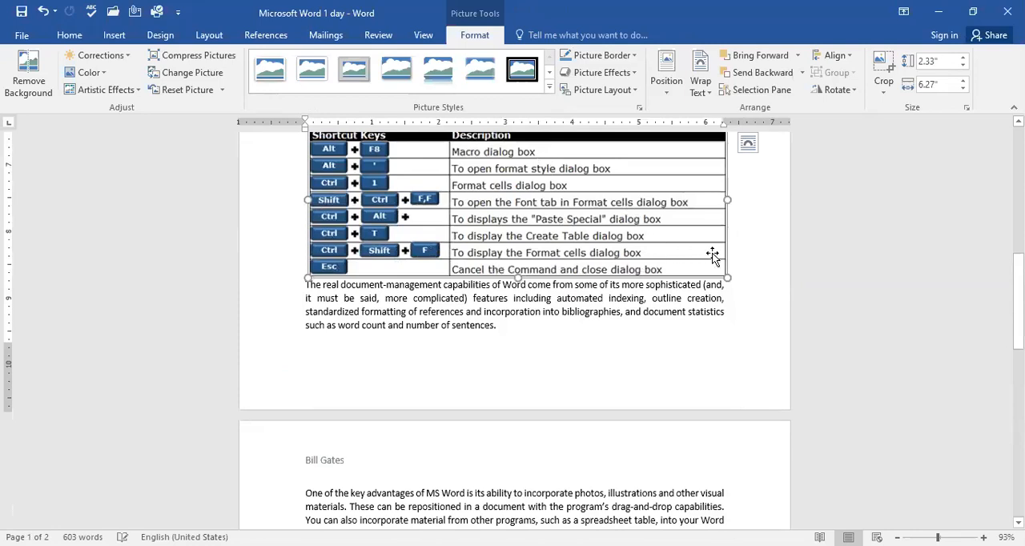
Step: Shrink the picture to about 1.35" by 3.64" and place it on the right side of the "One of the modern advantages" paragraph
drag(684, 255, 553, 207)
scroll(624, 218, up, 5)
drag(473, 431, 647, 202)
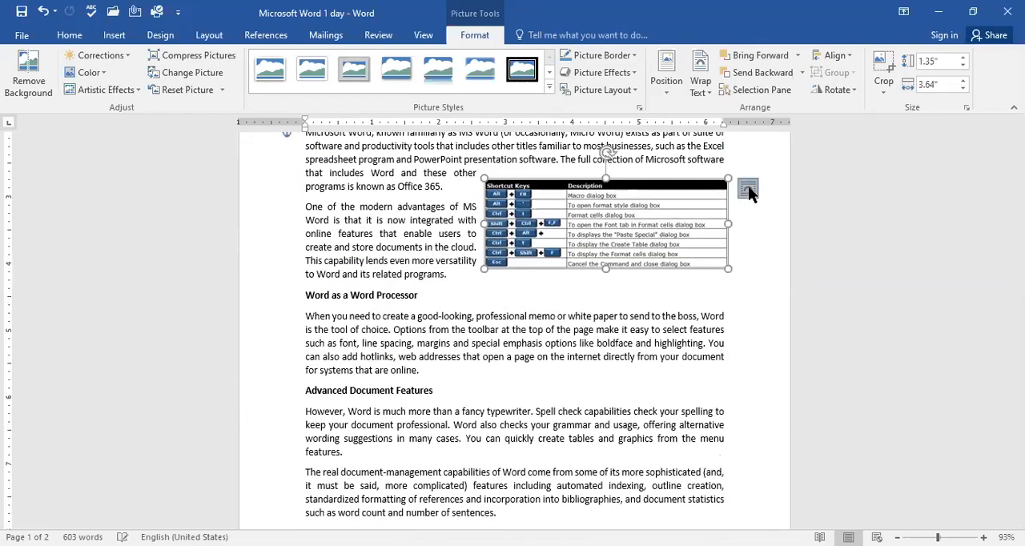
Step: Open the layout options of the resized picture
click(748, 189)
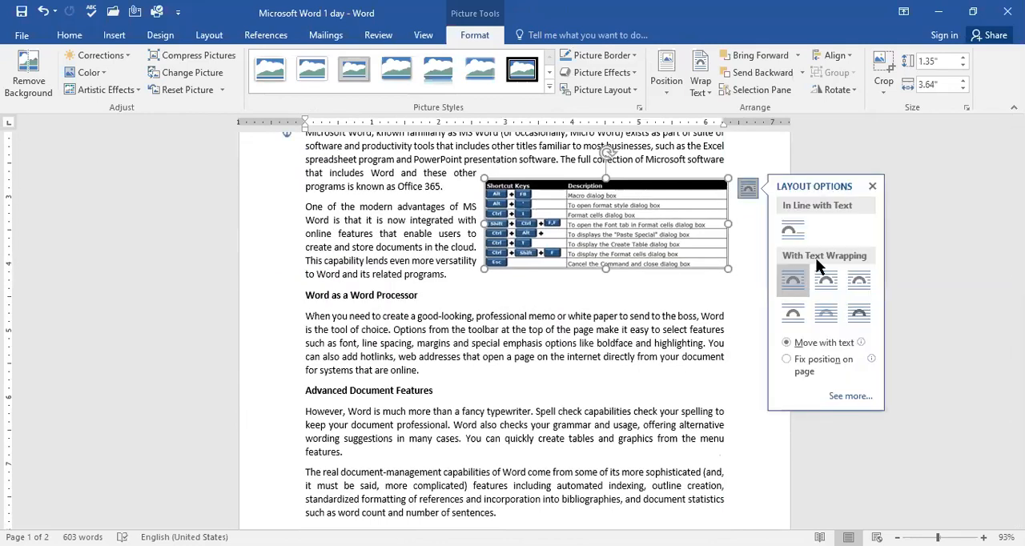
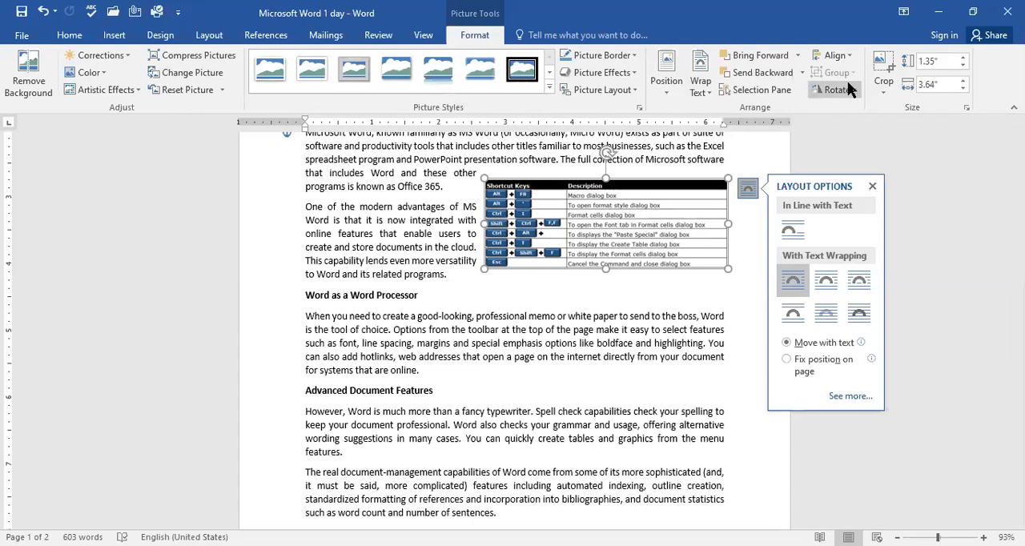
Step: Crop away the right part of the picture to a width of 2" and move it to the left side of the "One of the modern advantages" paragraph
click(891, 78)
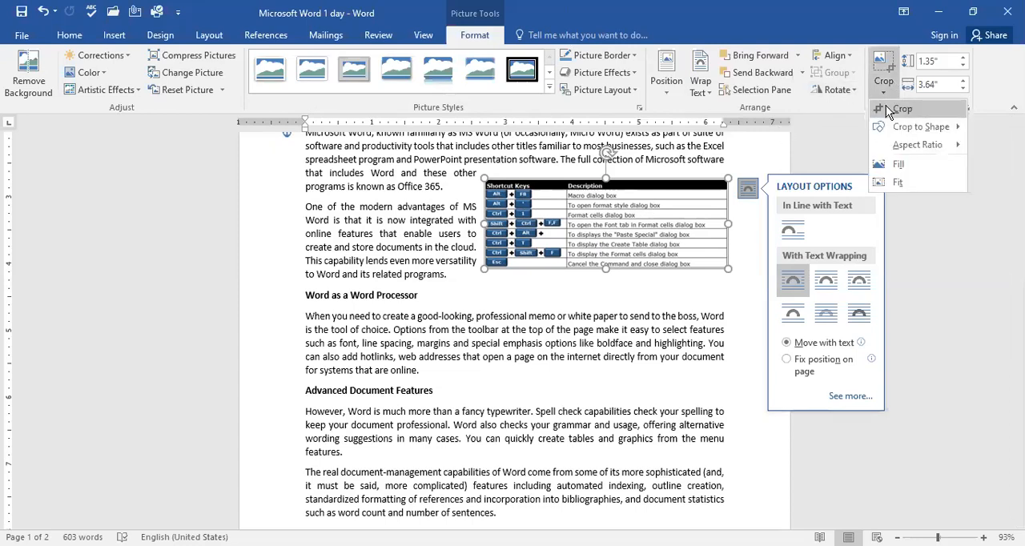
click(886, 107)
drag(729, 225, 607, 228)
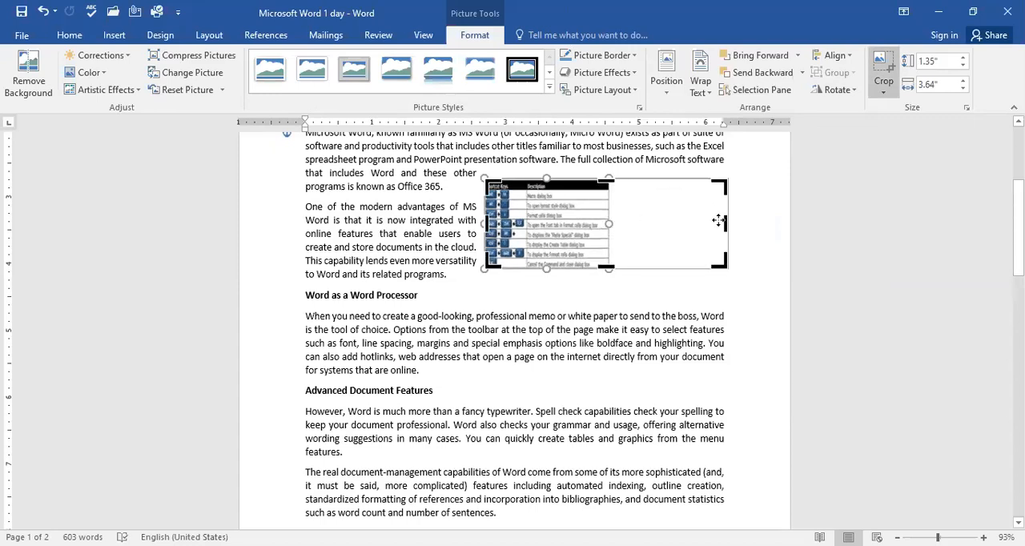
drag(727, 224, 607, 222)
key(ctrl+z)
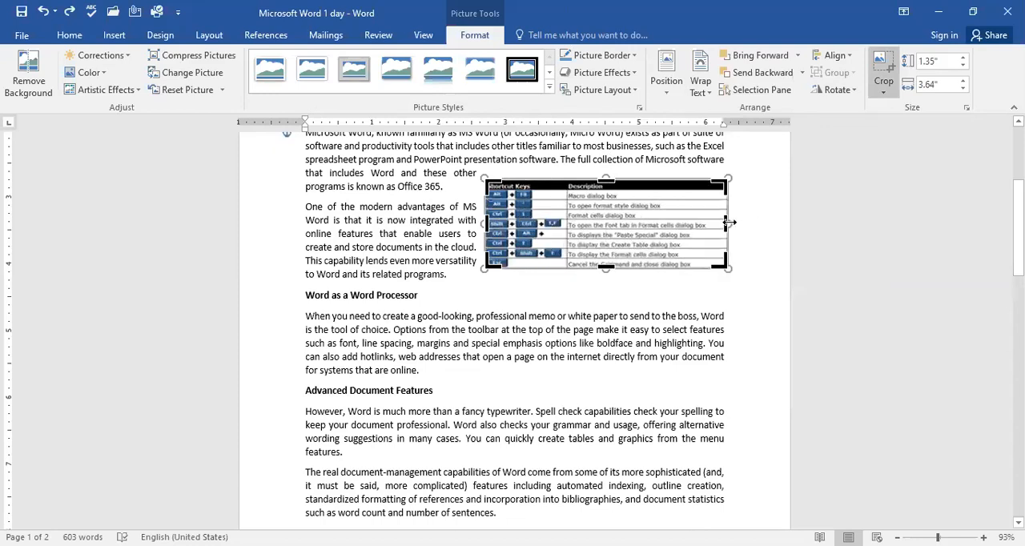
drag(727, 223, 617, 215)
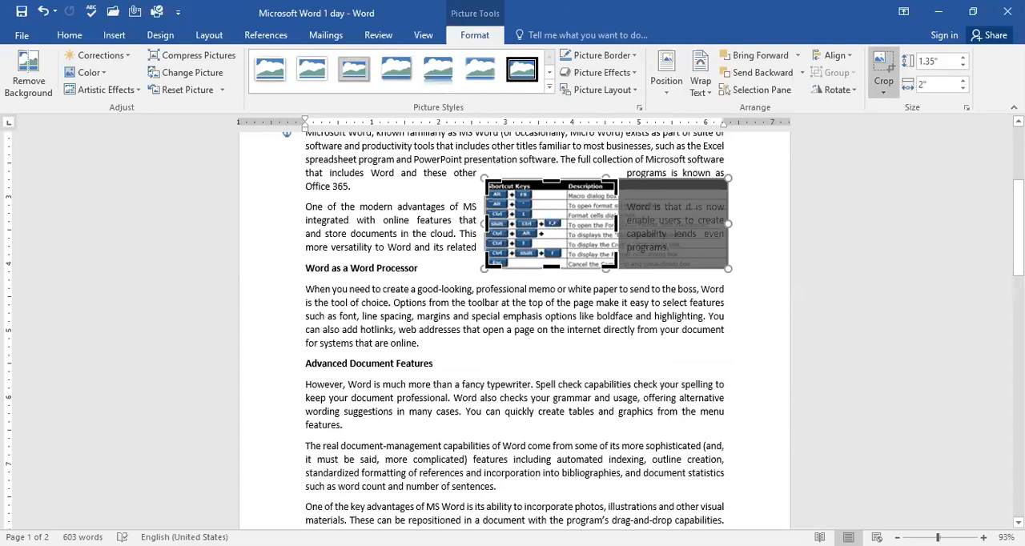
click(702, 239)
drag(563, 270, 409, 259)
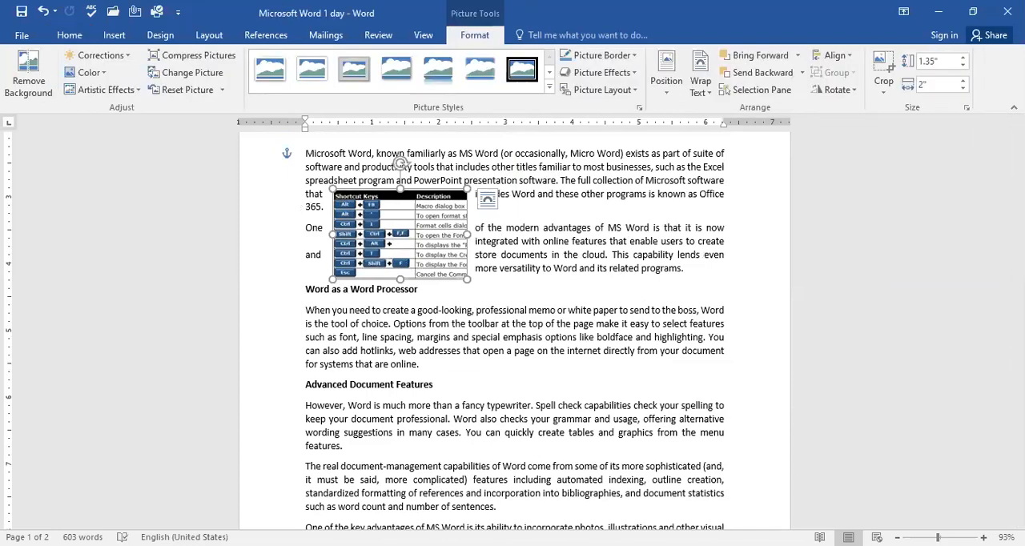
Step: Apply a thick black frame picture style to the cropped shortcut-keys picture
scroll(514, 322, up, 5)
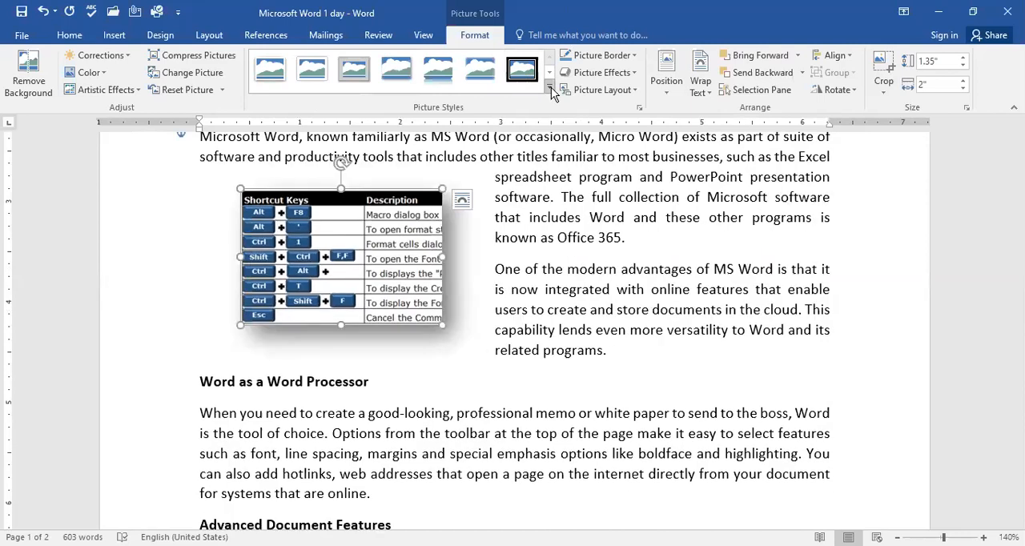
click(551, 89)
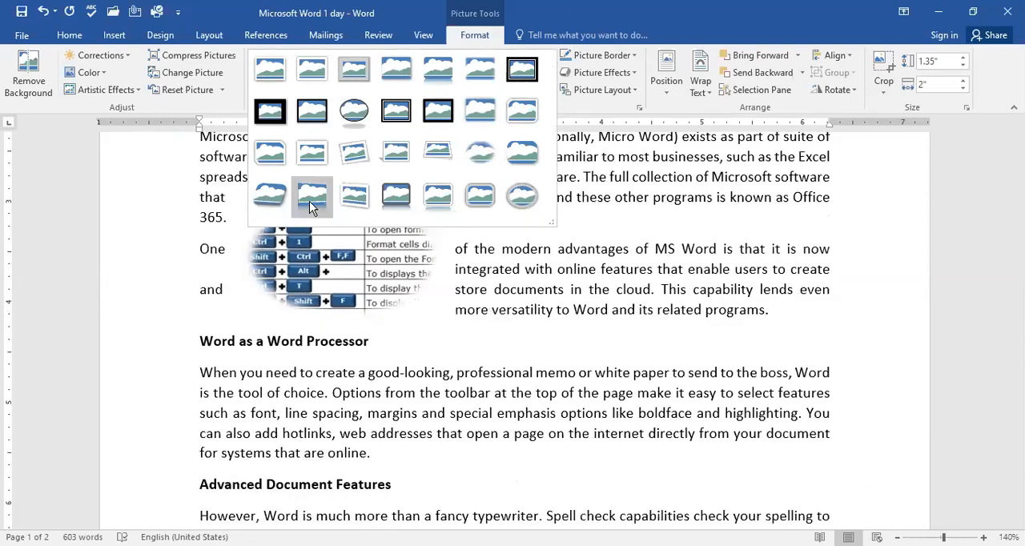
click(314, 112)
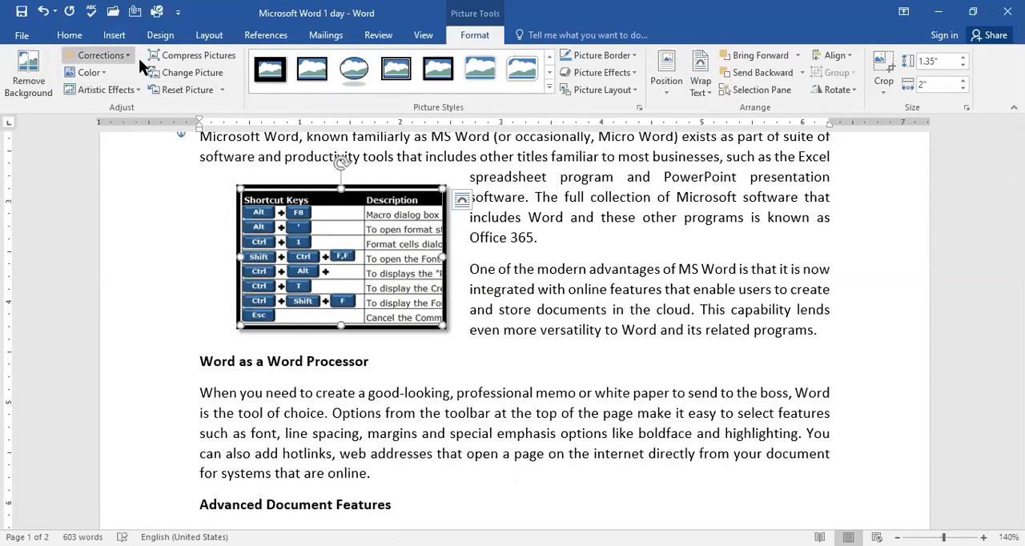
click(114, 36)
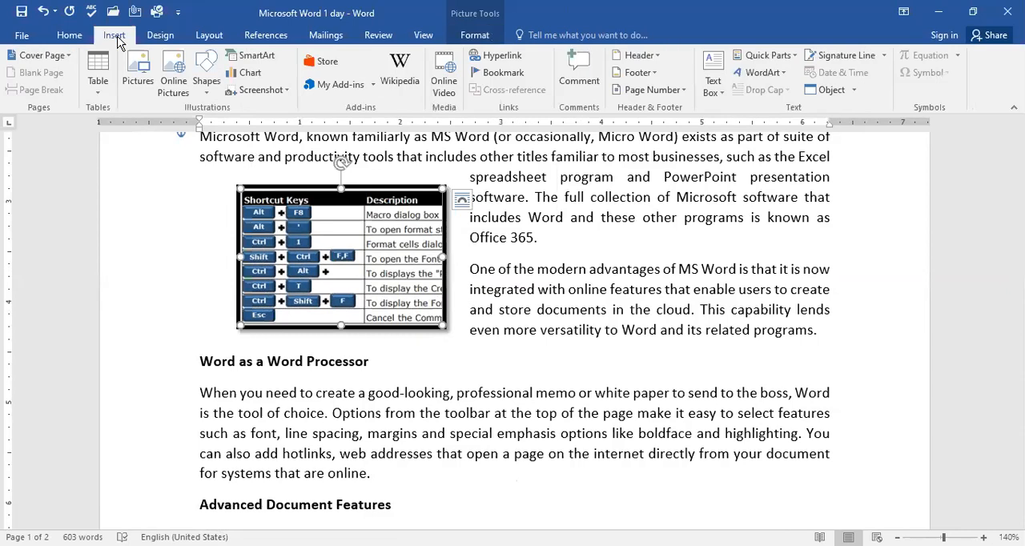
click(135, 84)
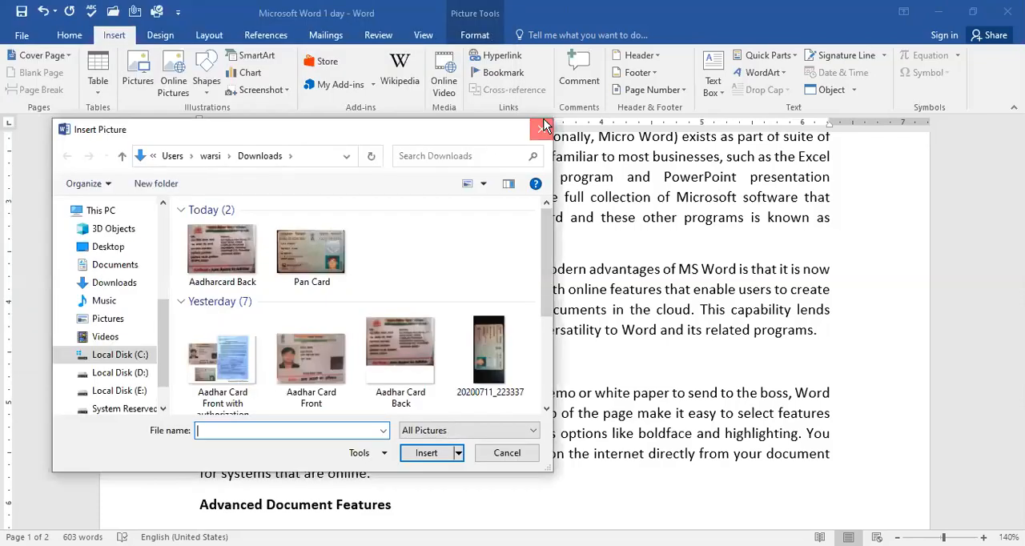
click(542, 129)
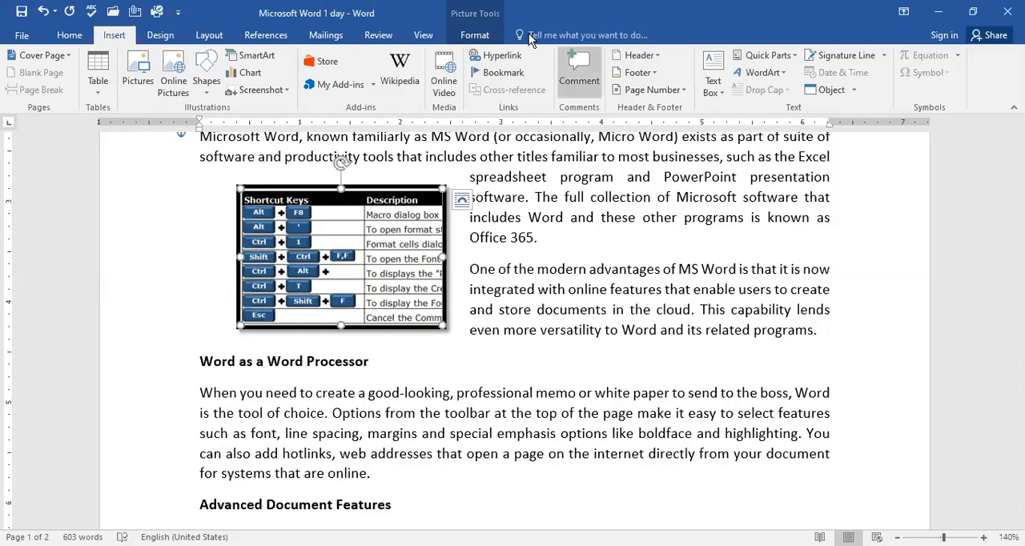
click(160, 35)
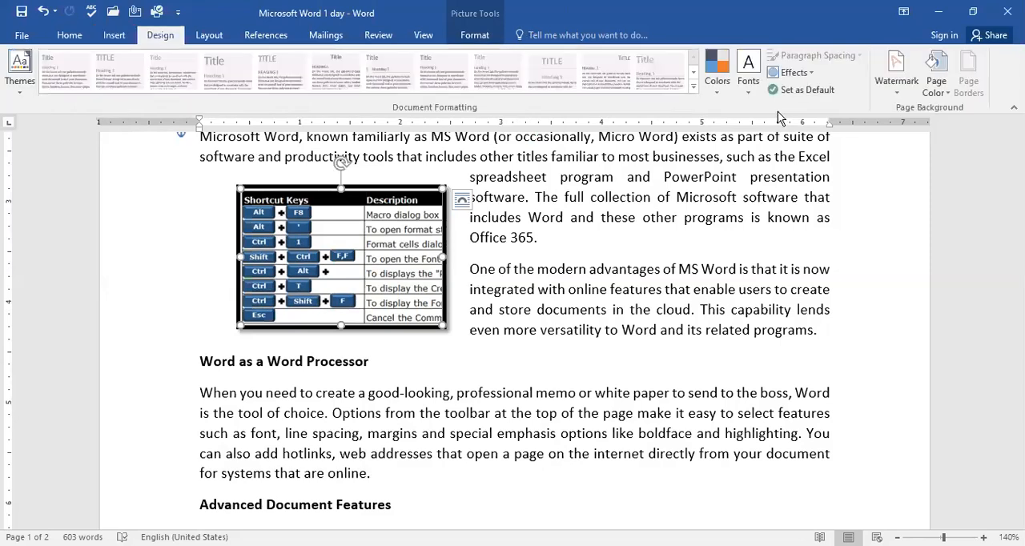
click(218, 37)
click(269, 36)
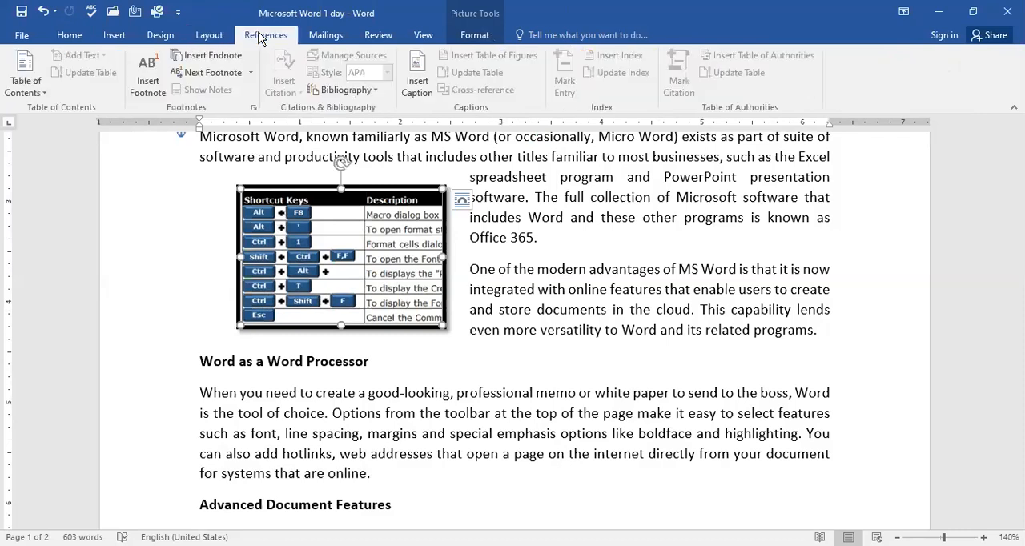
click(326, 37)
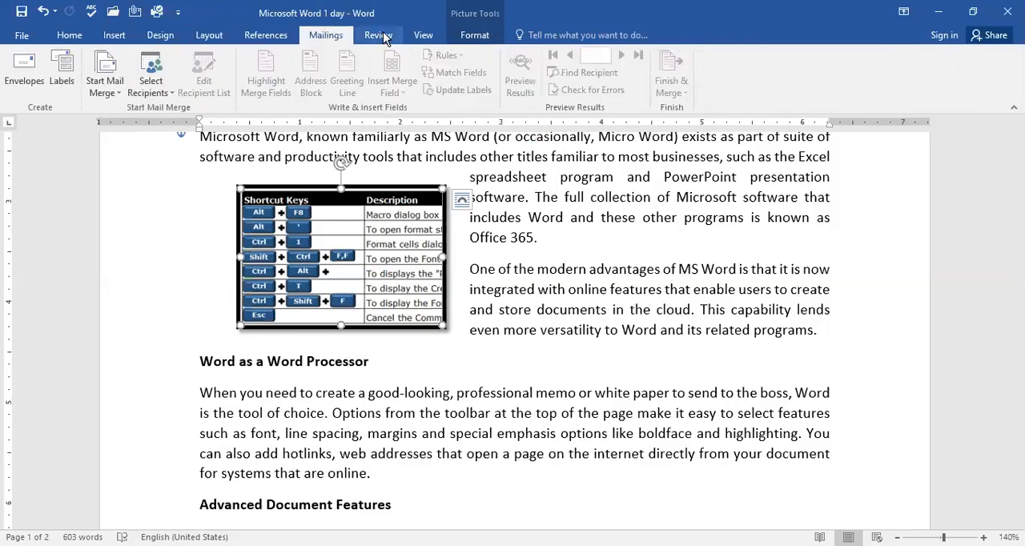
click(70, 37)
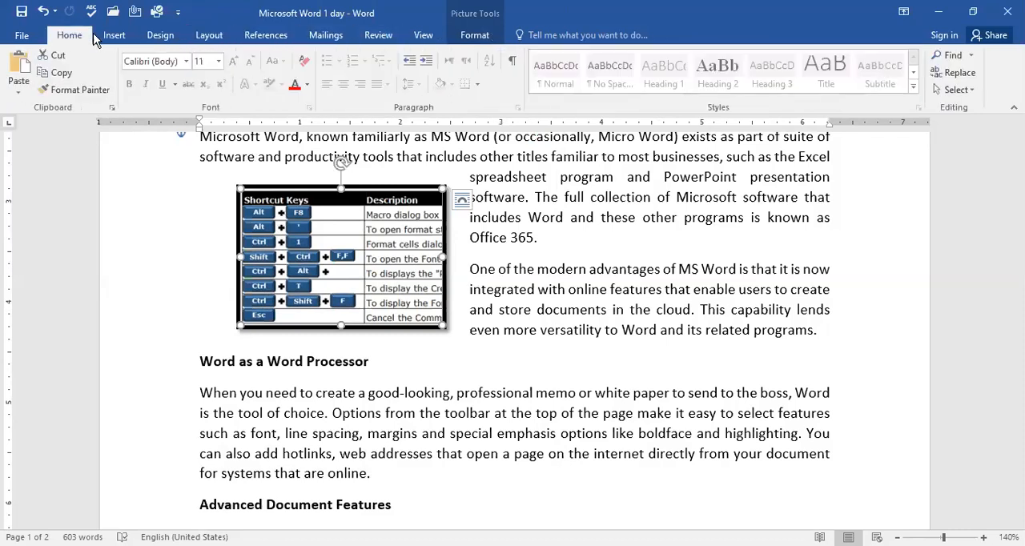
Step: Insert orange-outlined WordArt reading "Bill gates" and move the shortcut-keys picture to the right, out from under it
click(111, 38)
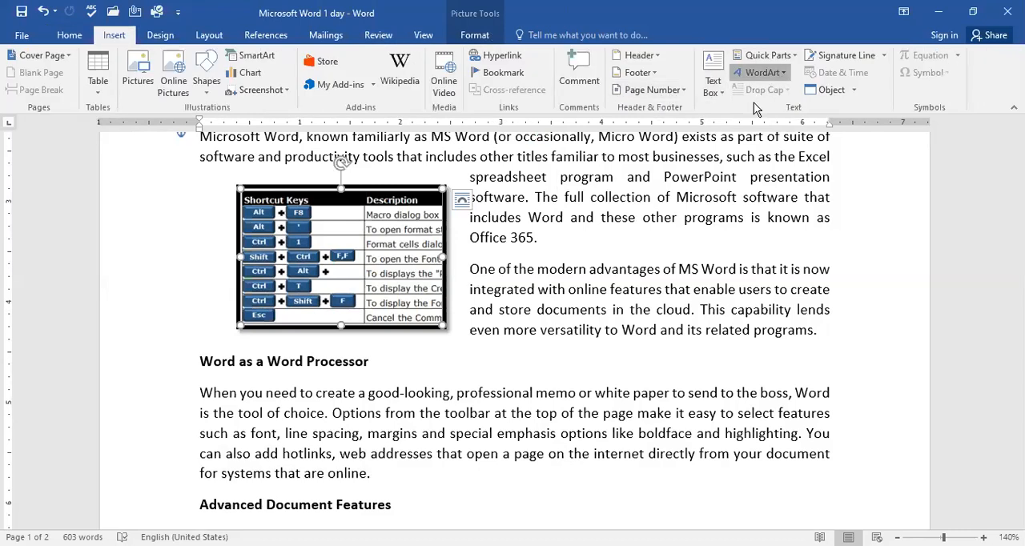
click(781, 74)
click(877, 189)
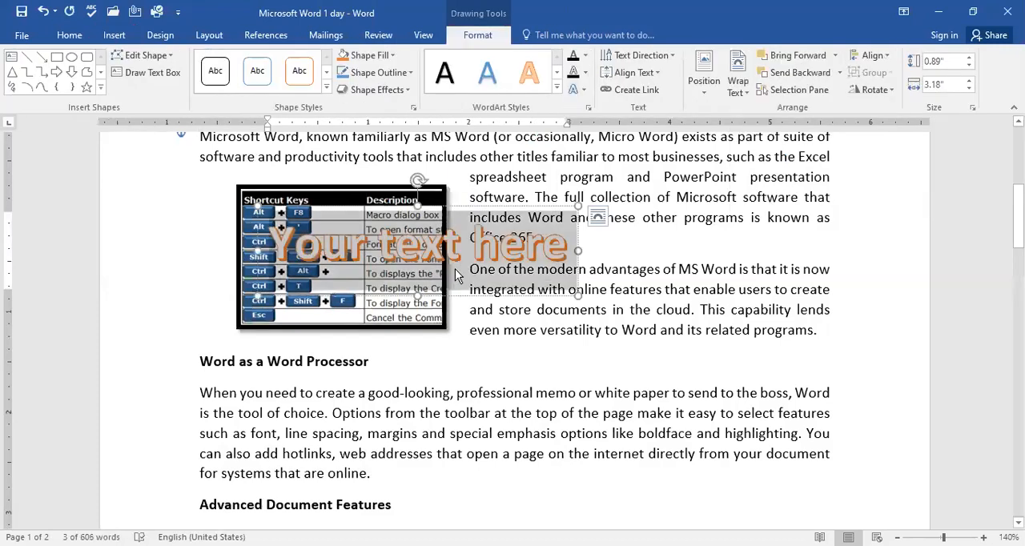
text(Bill)
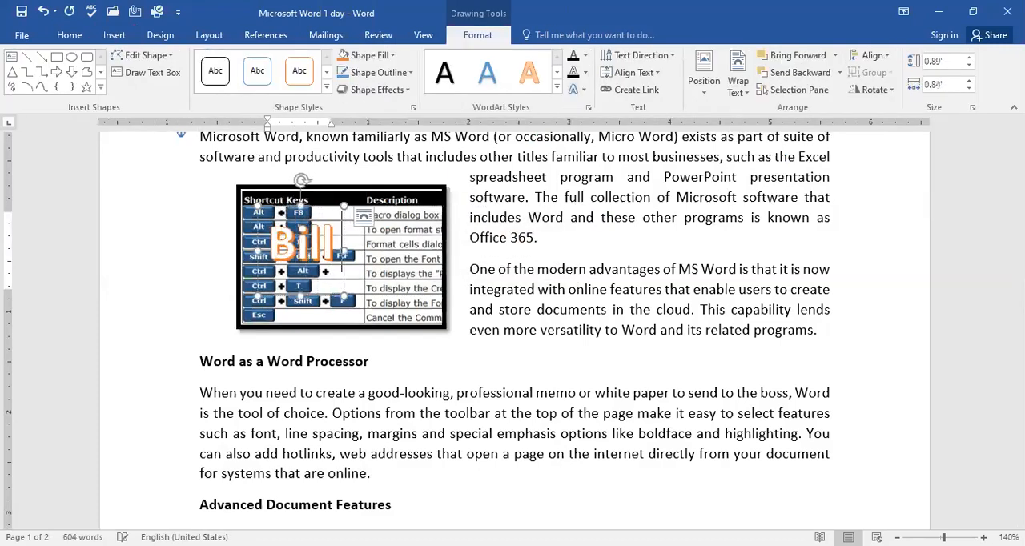
text( gates)
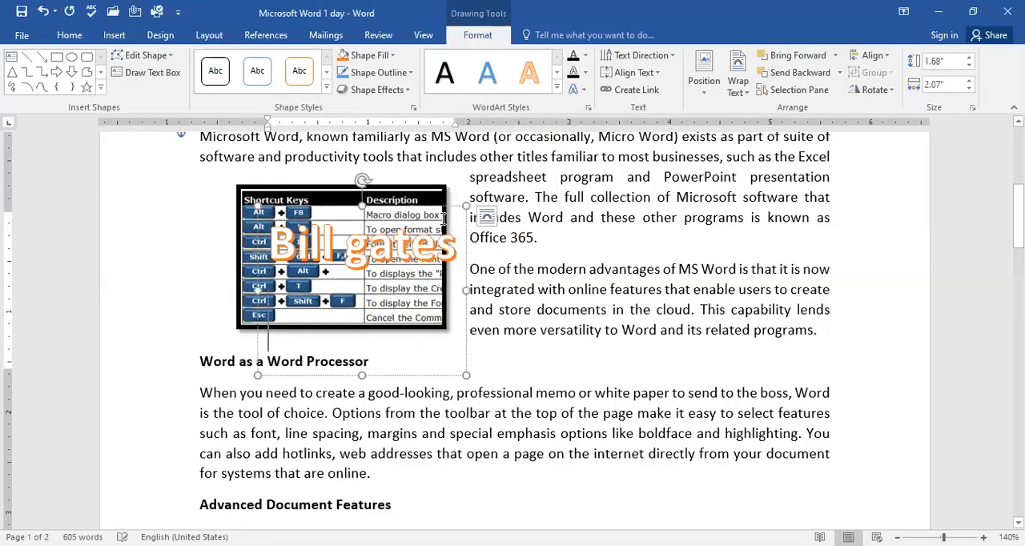
drag(384, 196, 679, 209)
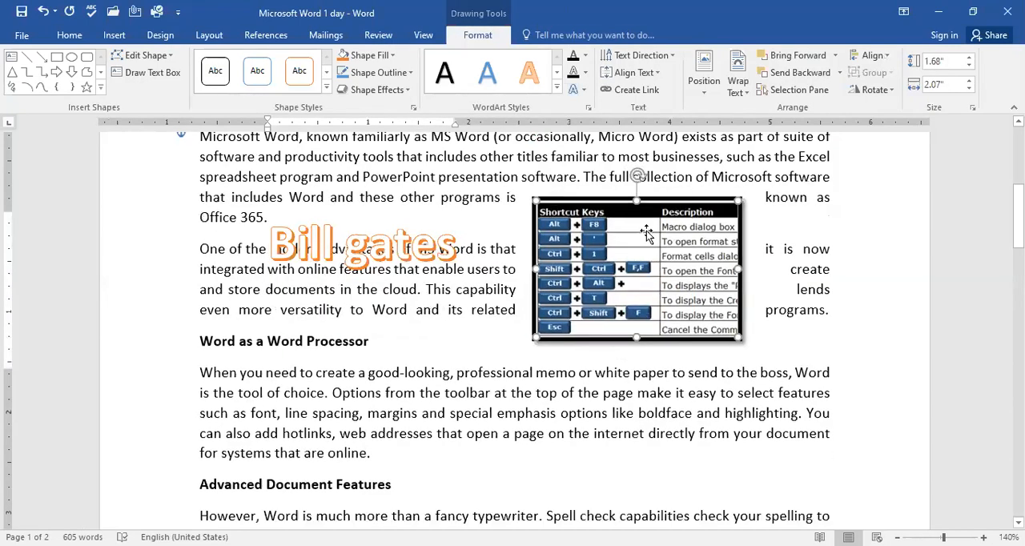
Step: Shift the "Bill gates" WordArt slightly up and left and enlarge its box to about 2.25" by 2.7"
click(341, 248)
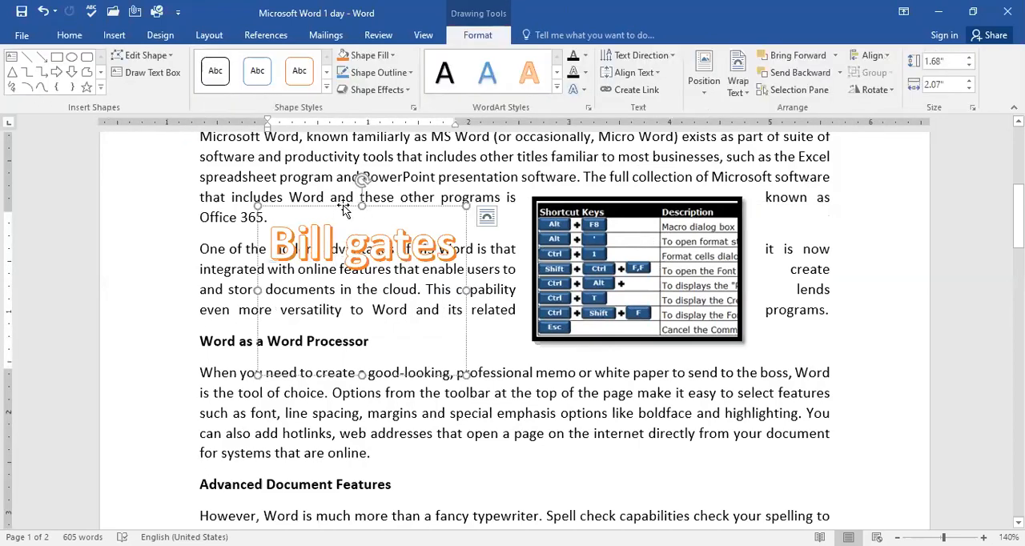
drag(320, 200, 298, 190)
drag(443, 364, 507, 427)
Step: Select all the text in the "Bill gates" WordArt and increase its font size several steps
click(427, 227)
key(ctrl+a)
key(ctrl+shift+period)
key(ctrl+shift+period)
key(ctrl+shift+period)
key(ctrl+shift+period)
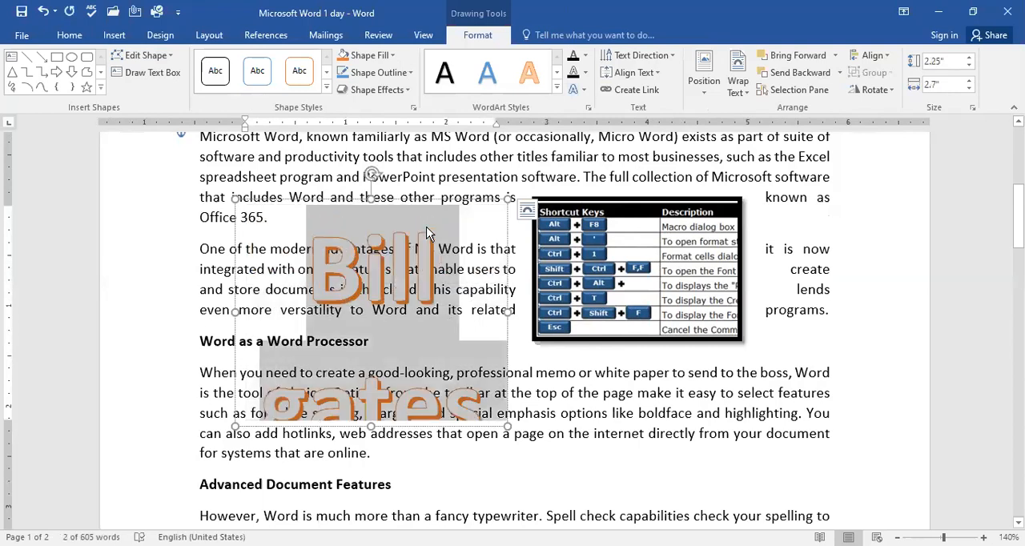
Step: Enlarge the WordArt box to about 2.59" by 4.17", fit "Bill gates" on one line and move it left, clear of the picture
drag(508, 427, 655, 460)
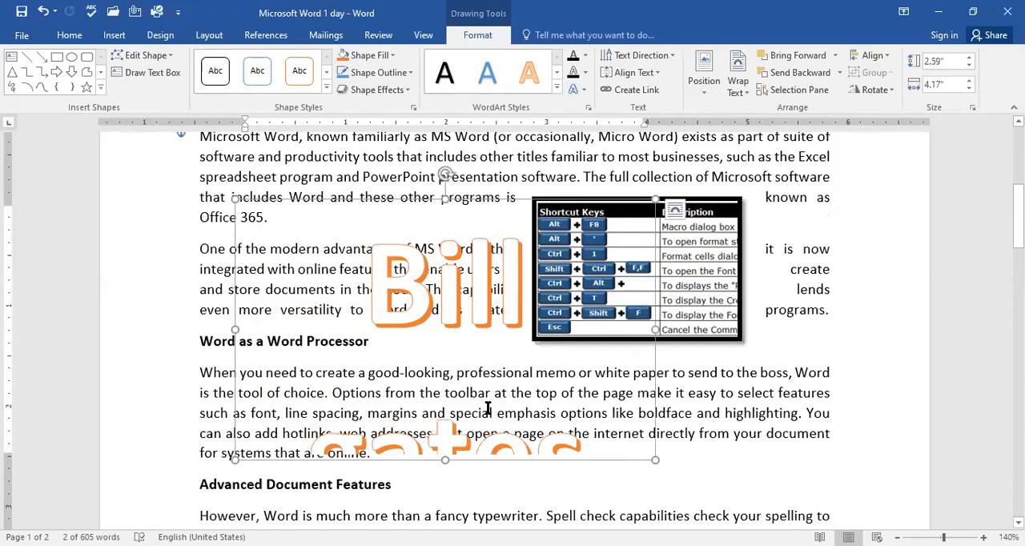
drag(620, 460, 619, 460)
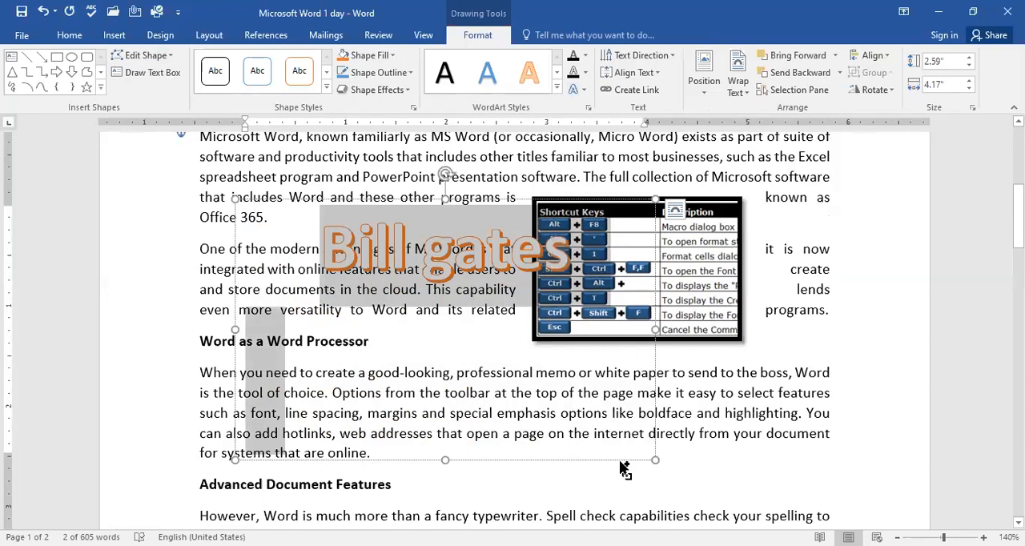
click(633, 403)
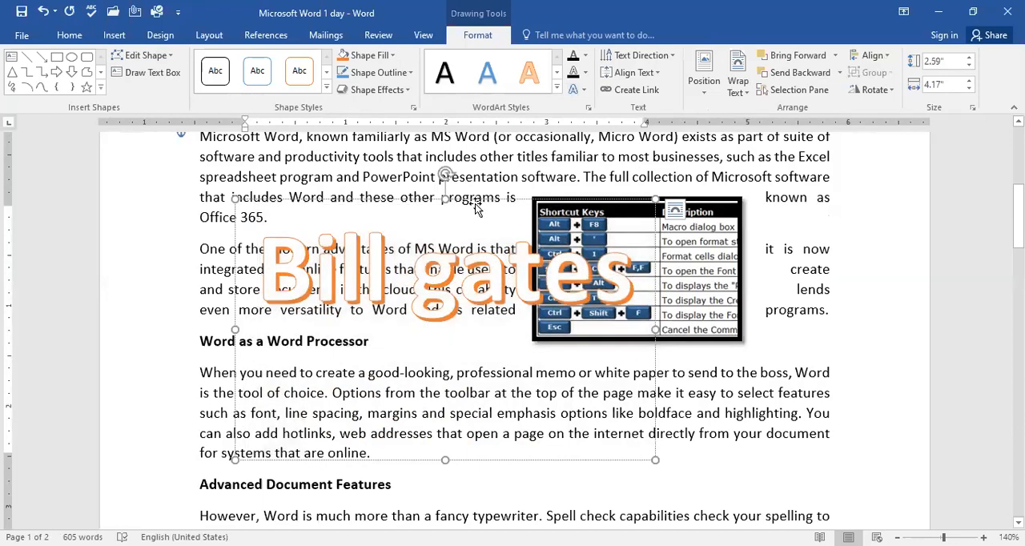
drag(473, 202, 349, 202)
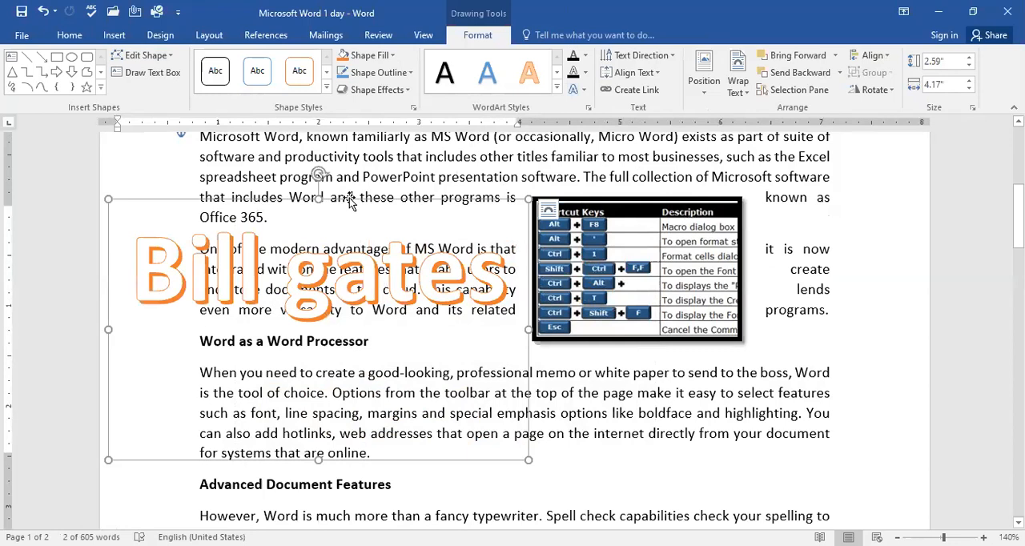
Step: Draw a 12-point star and place it at the right edge of the "Word as a Word Processor" paragraph, just below the picture
click(125, 38)
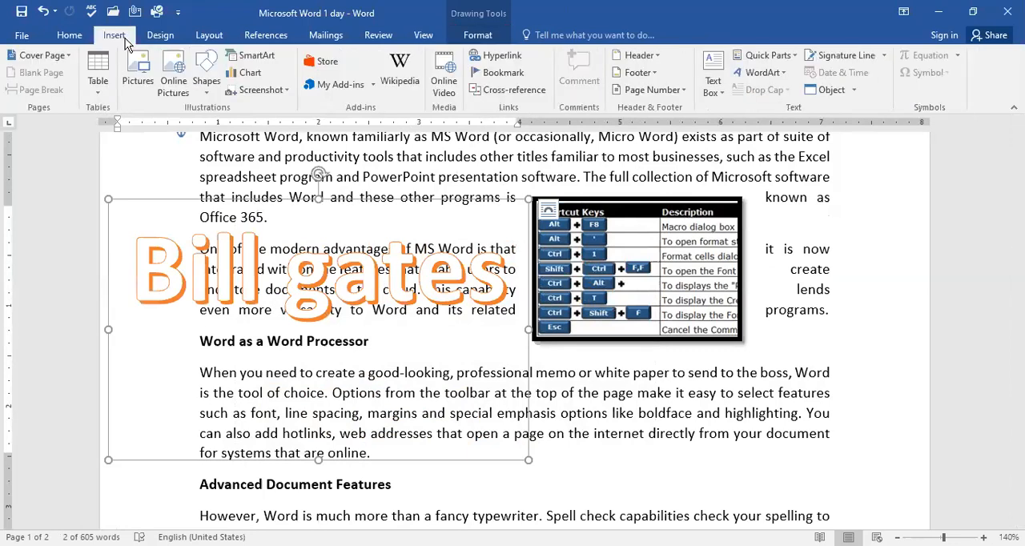
click(206, 88)
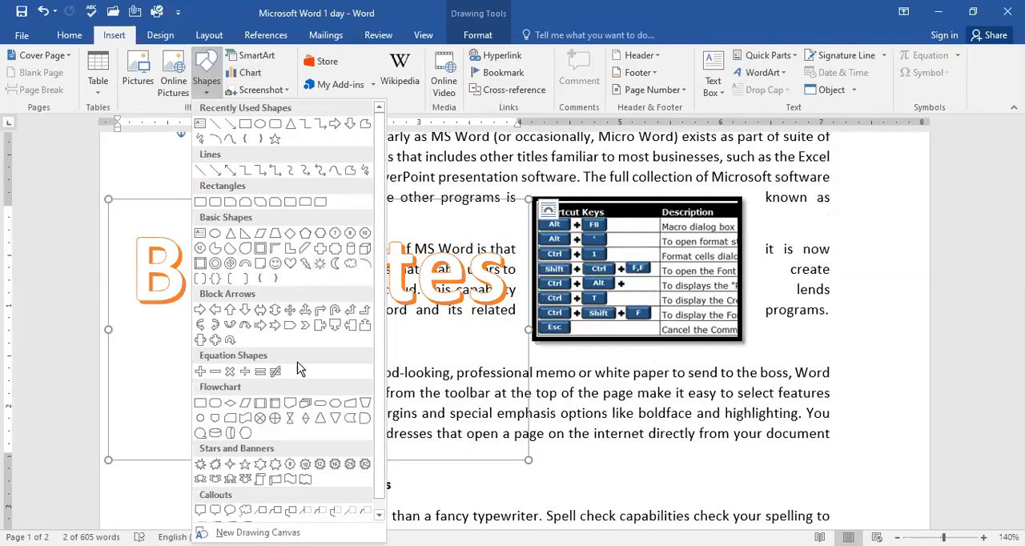
click(320, 464)
drag(580, 377, 761, 473)
drag(672, 421, 778, 378)
click(116, 36)
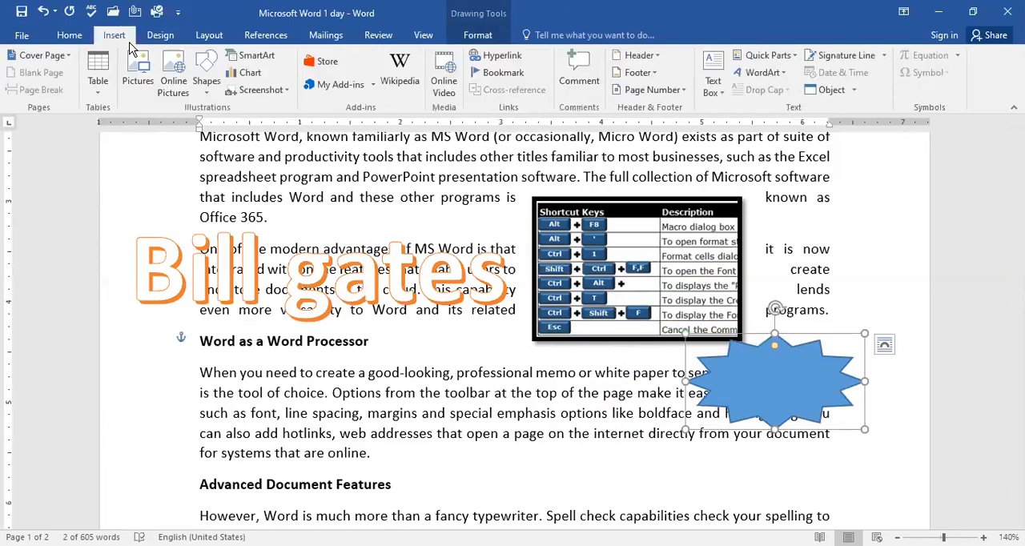
click(217, 94)
scroll(276, 316, down, 1)
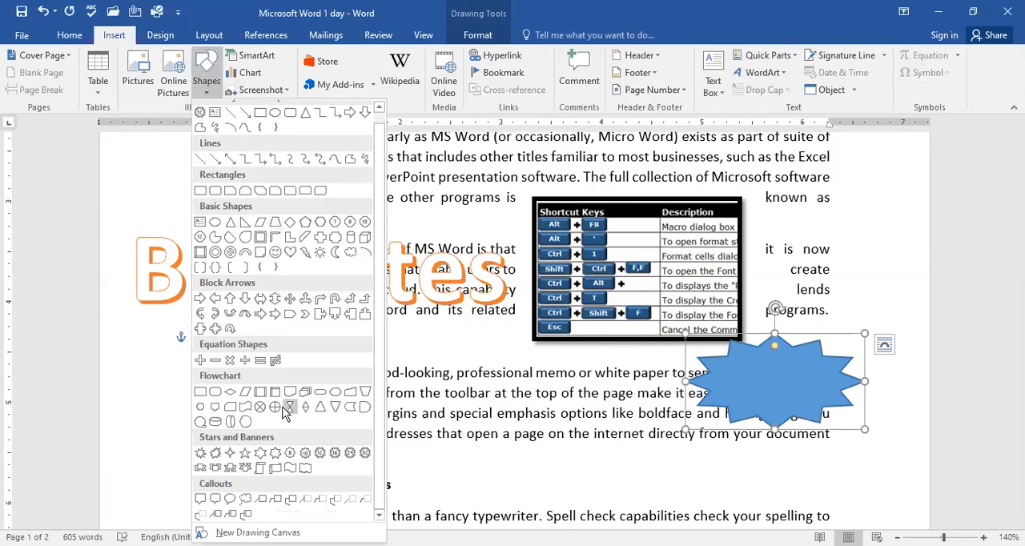
scroll(314, 325, up, 1)
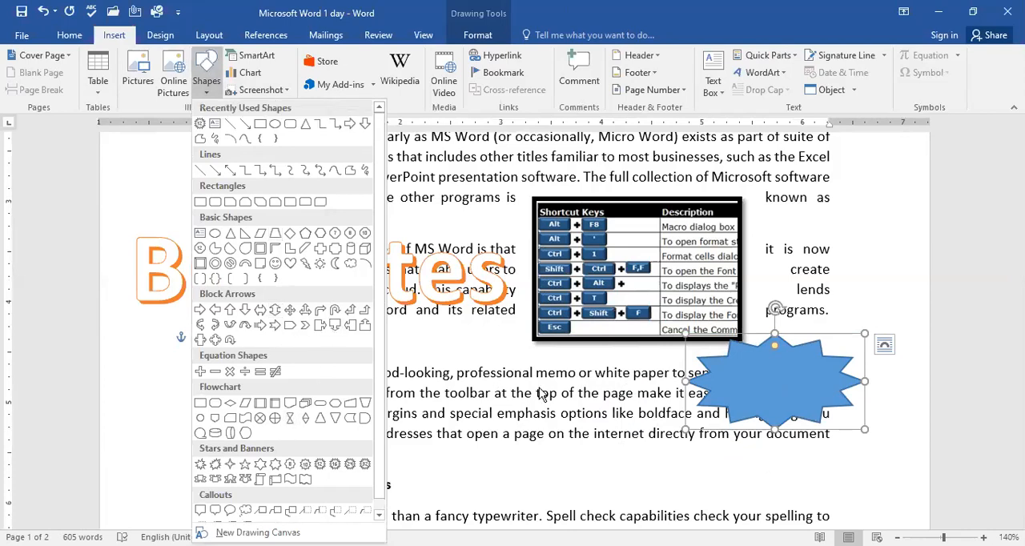
click(790, 388)
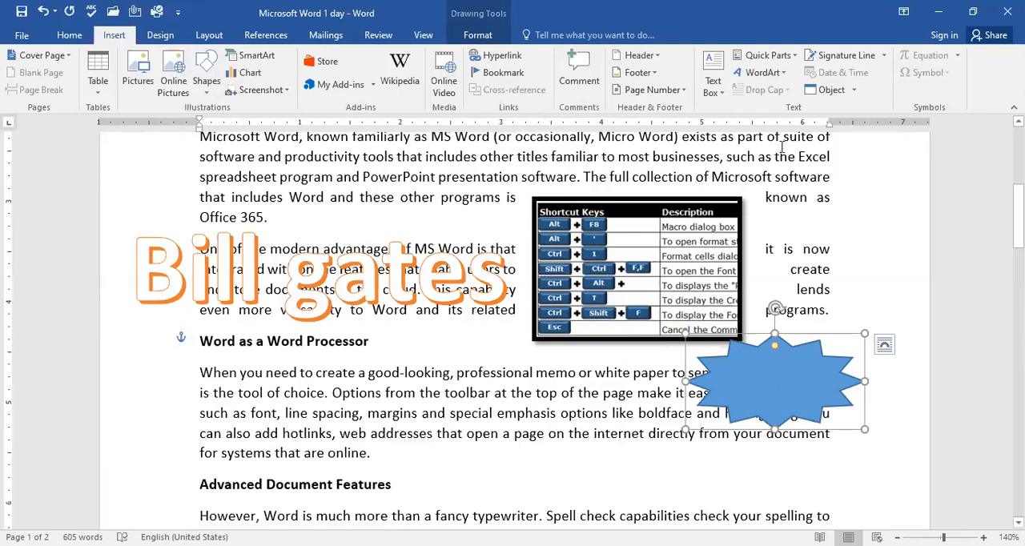
Step: Insert a Clustered Column chart into the document and move its data sheet window slightly up and left
click(248, 73)
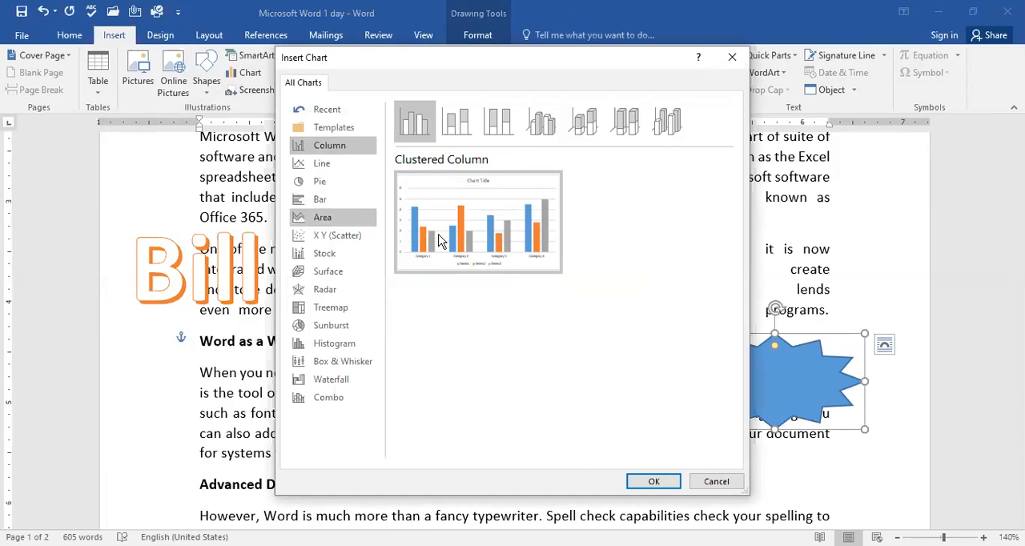
click(653, 481)
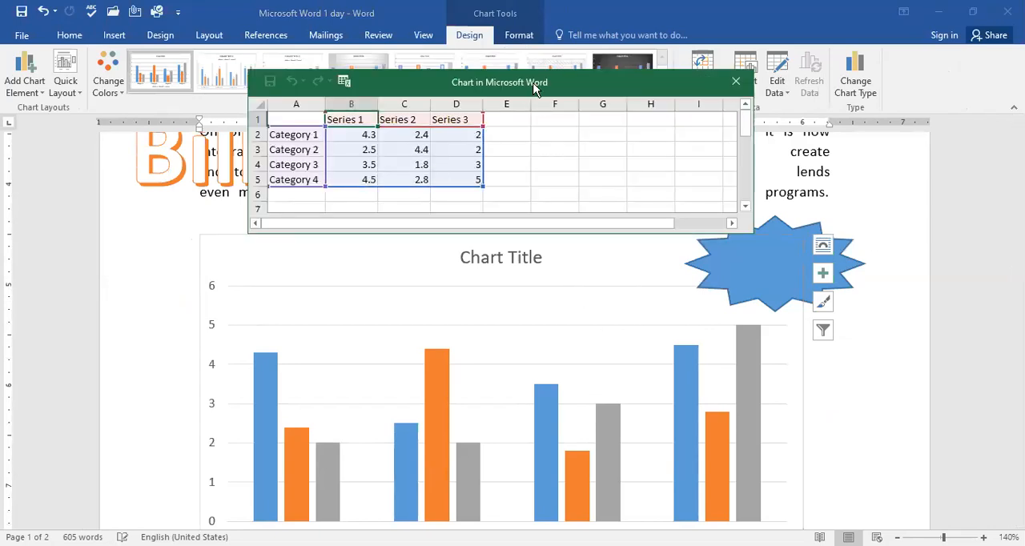
drag(535, 88, 516, 65)
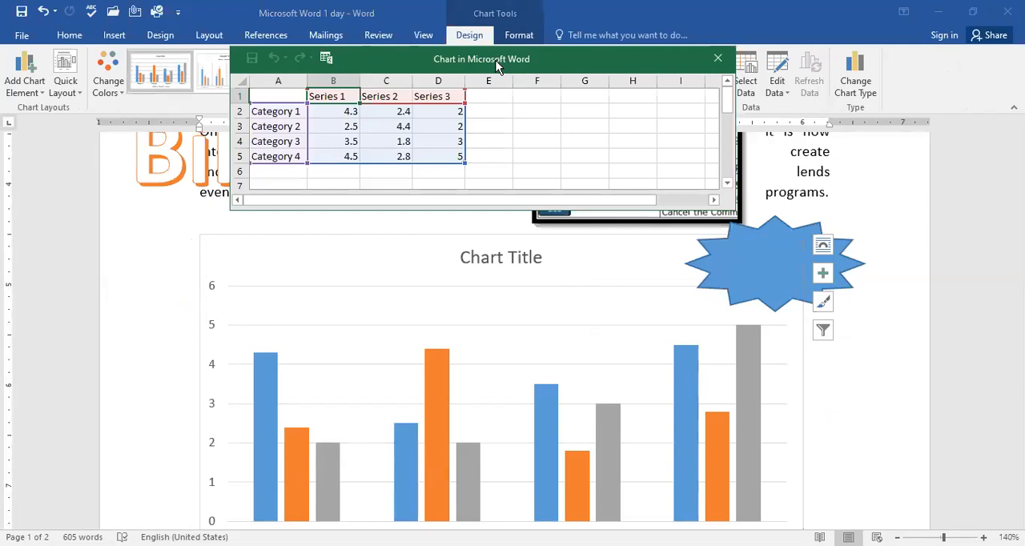
Step: Examine the chart's sample data for Categories 1–4 and Series 1–3, and close its data sheet window
click(386, 117)
click(332, 114)
shift+click(450, 163)
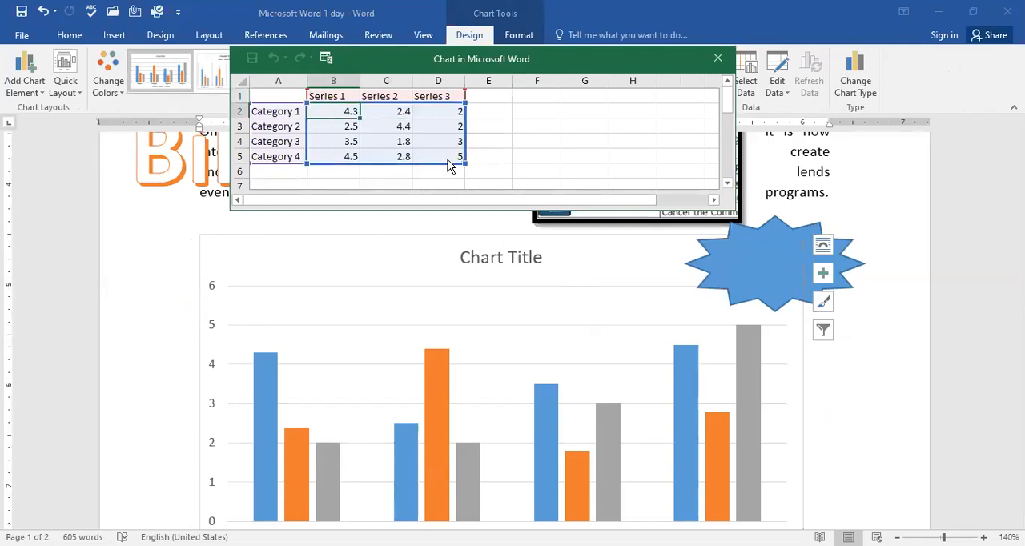
click(502, 161)
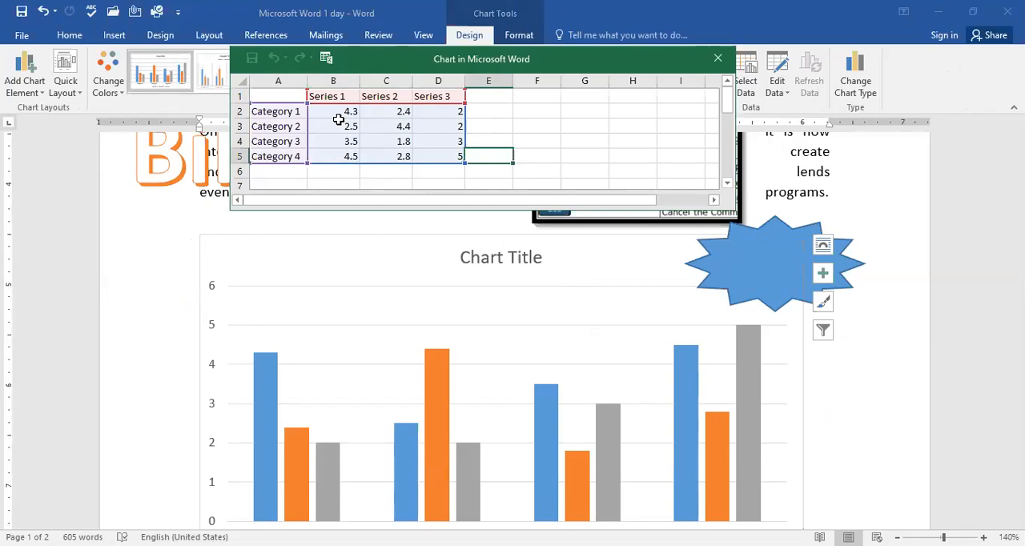
click(339, 121)
click(276, 112)
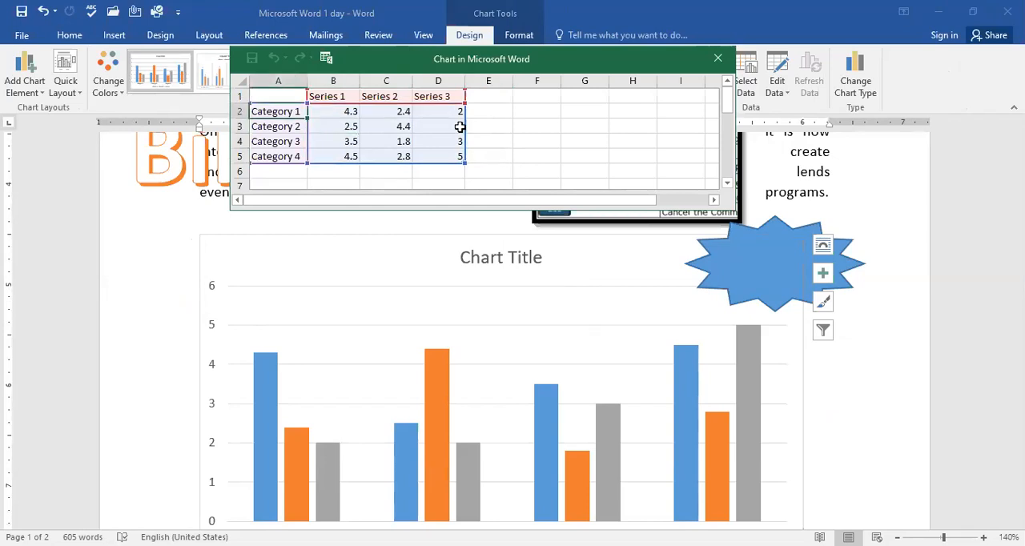
scroll(534, 196, down, 2)
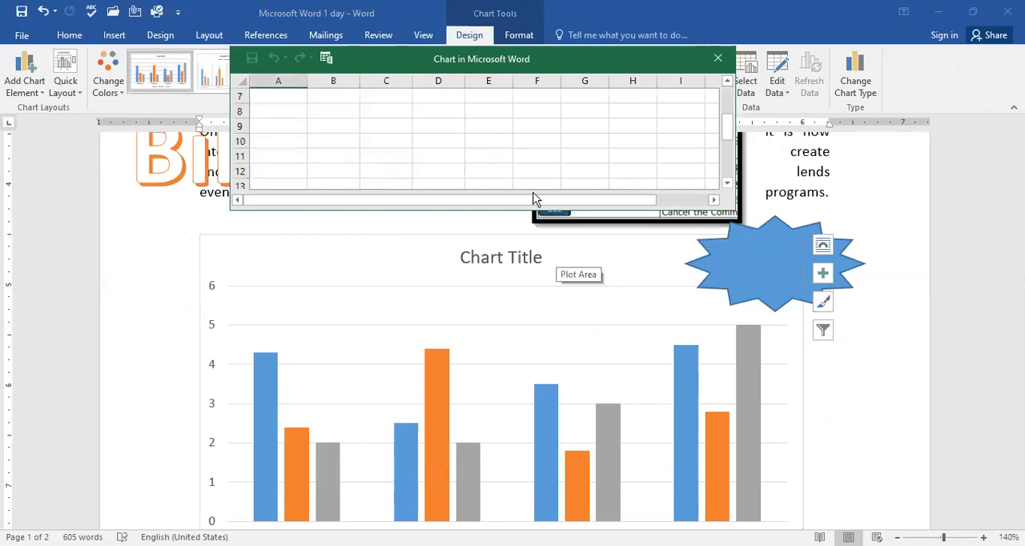
click(730, 93)
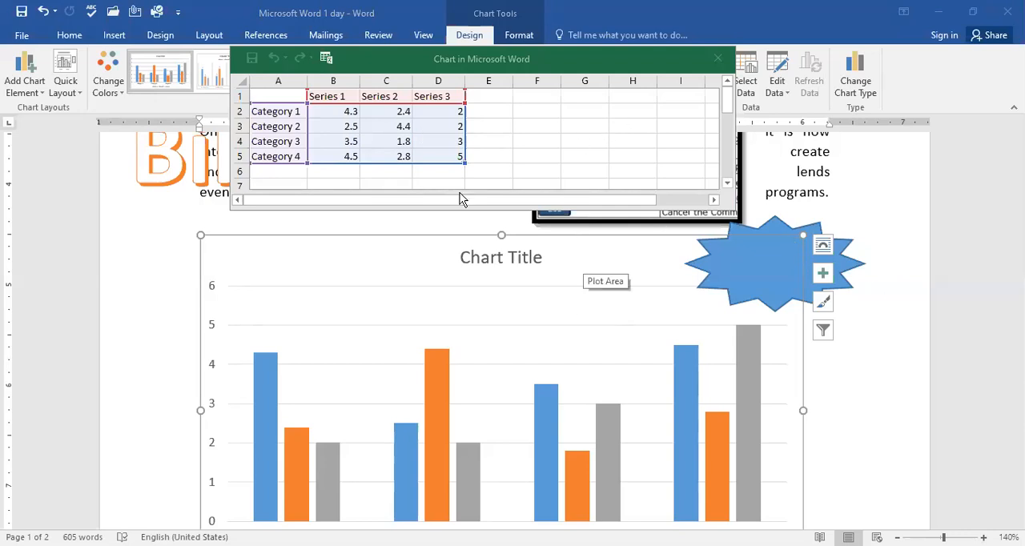
click(716, 57)
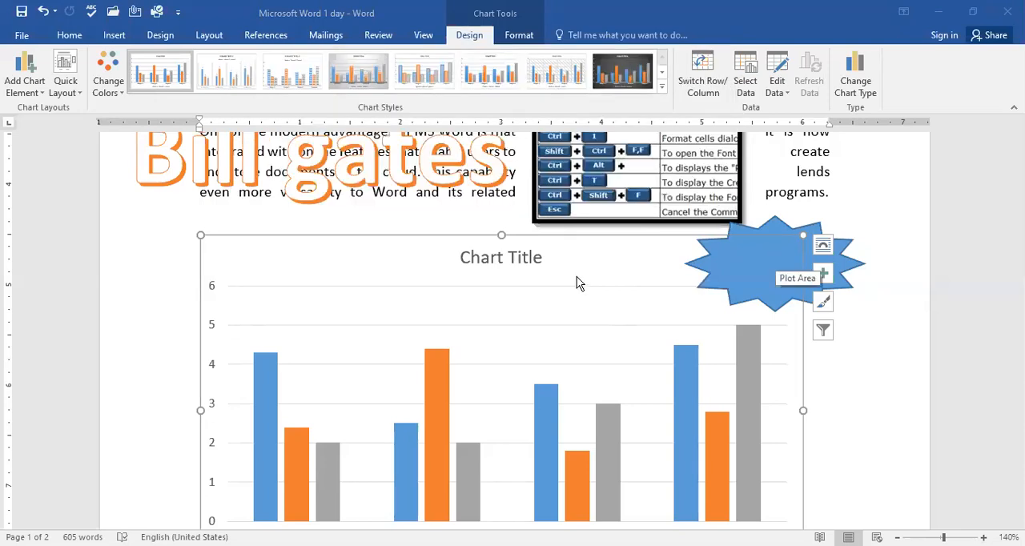
Step: Delete the column chart, the 12-point star and the keyboard shortcuts picture from the document
key(Delete)
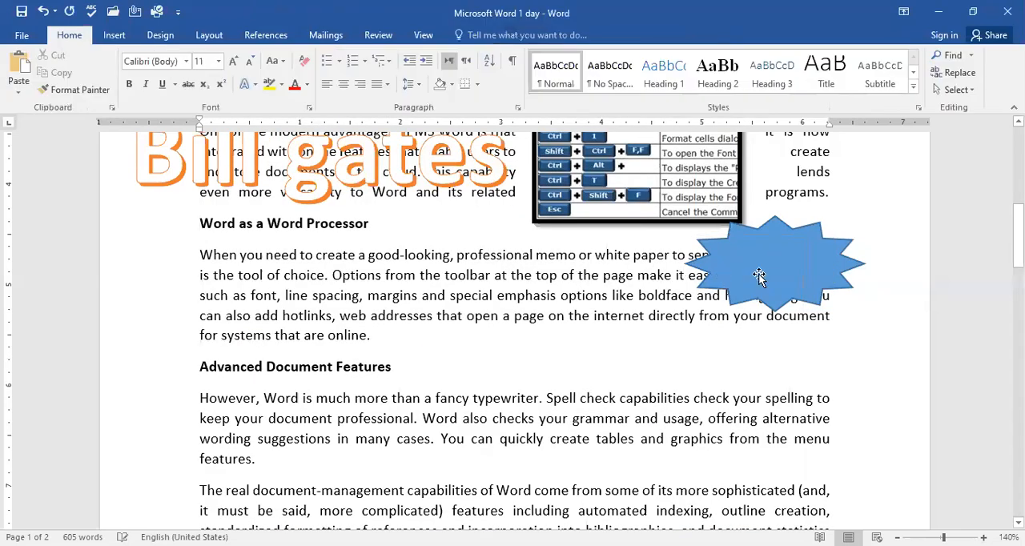
click(762, 279)
key(Delete)
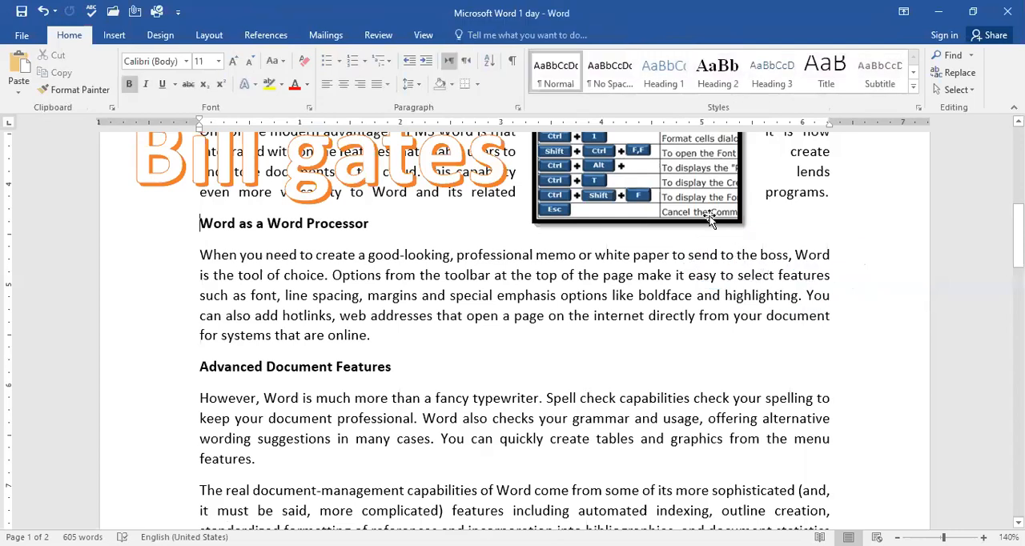
key(ctrl+z)
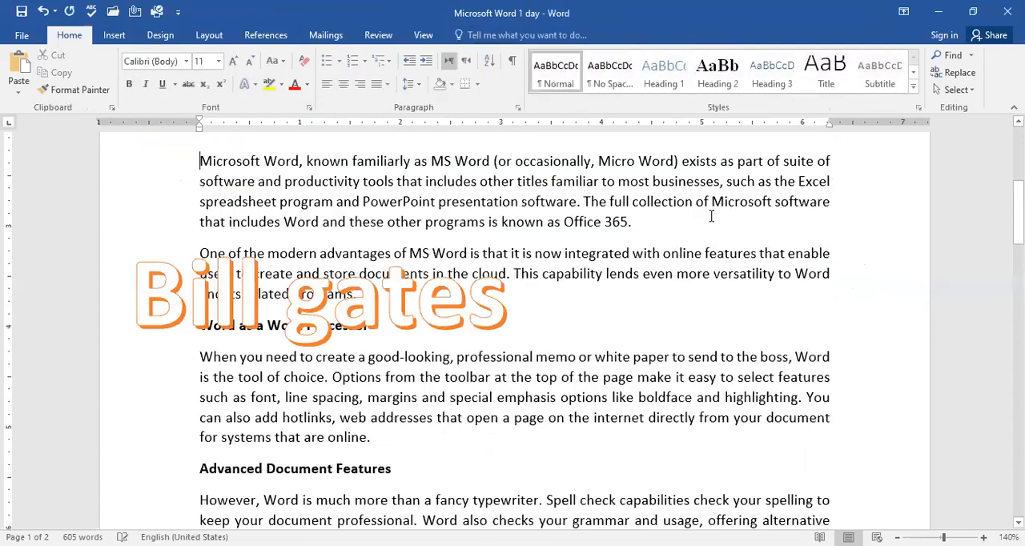
Step: Delete the "Bill gates" WordArt that overlaps the body text
click(426, 303)
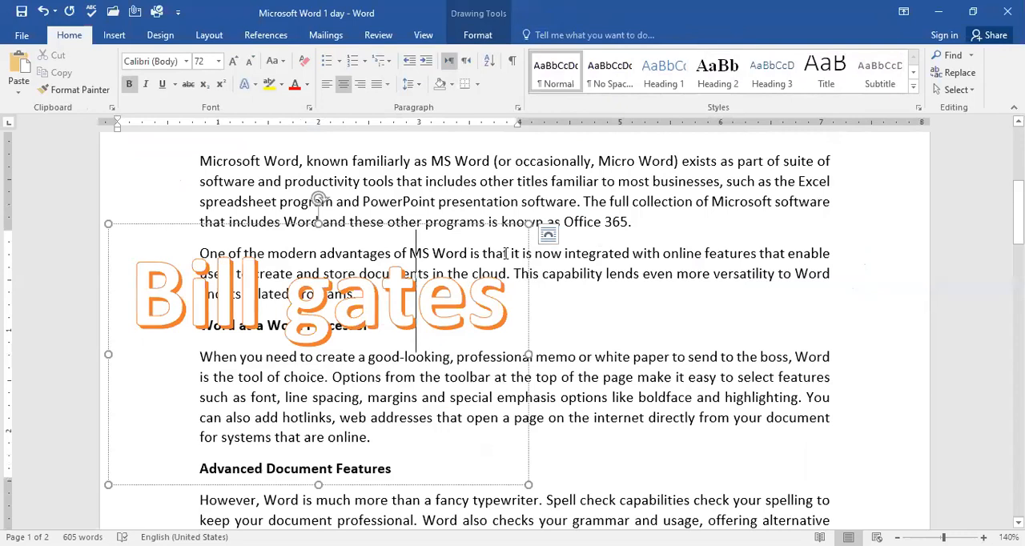
click(372, 223)
key(Delete)
scroll(502, 237, up, 5)
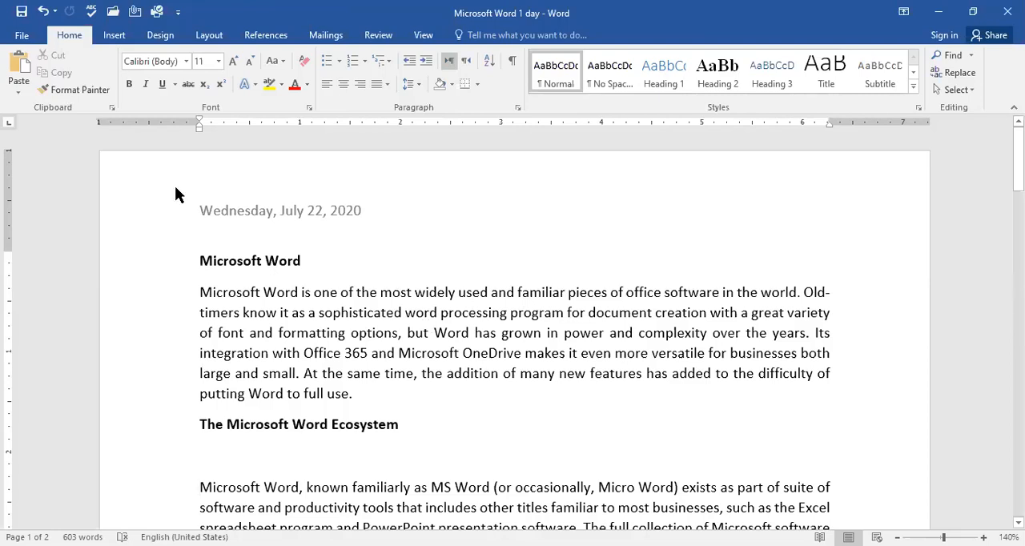
Step: Add an empty paragraph after "putting Word to full use." and insert a table with five columns and four rows there
click(380, 394)
key(Return)
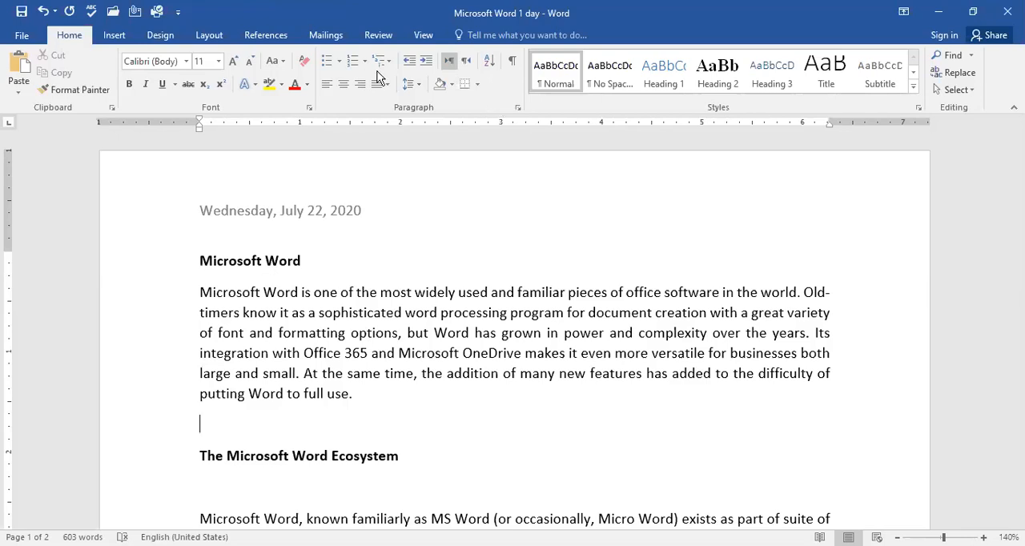
click(114, 36)
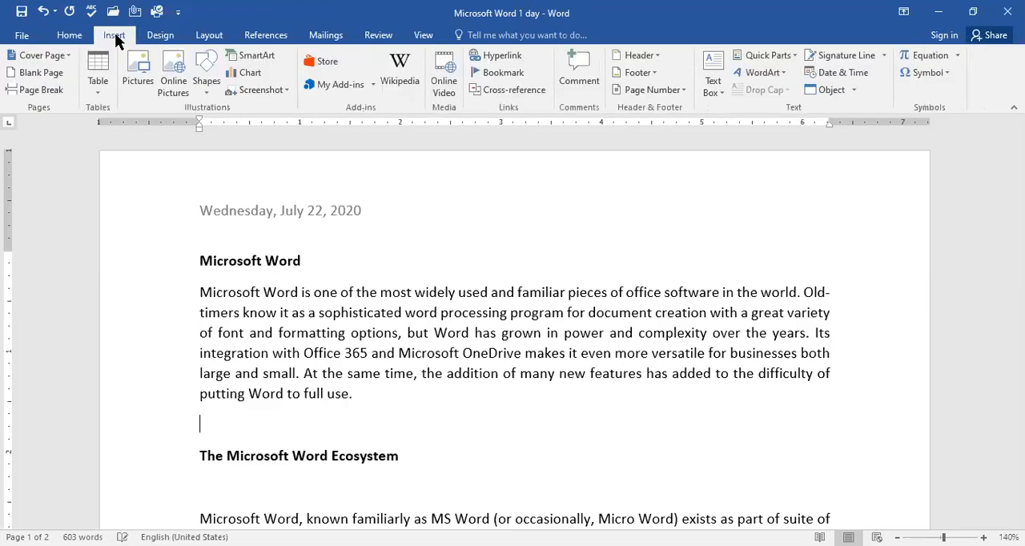
click(103, 93)
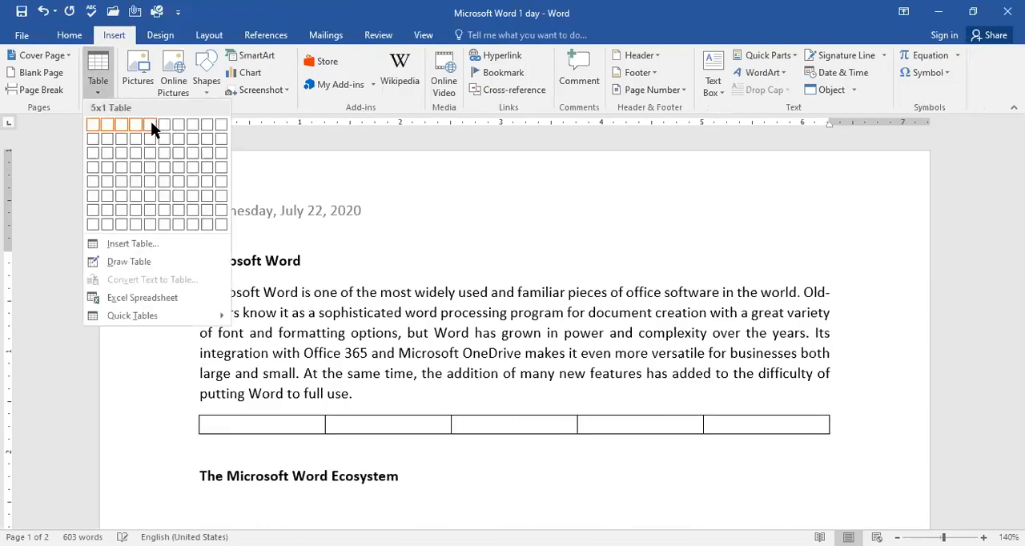
click(152, 169)
scroll(524, 414, down, 3)
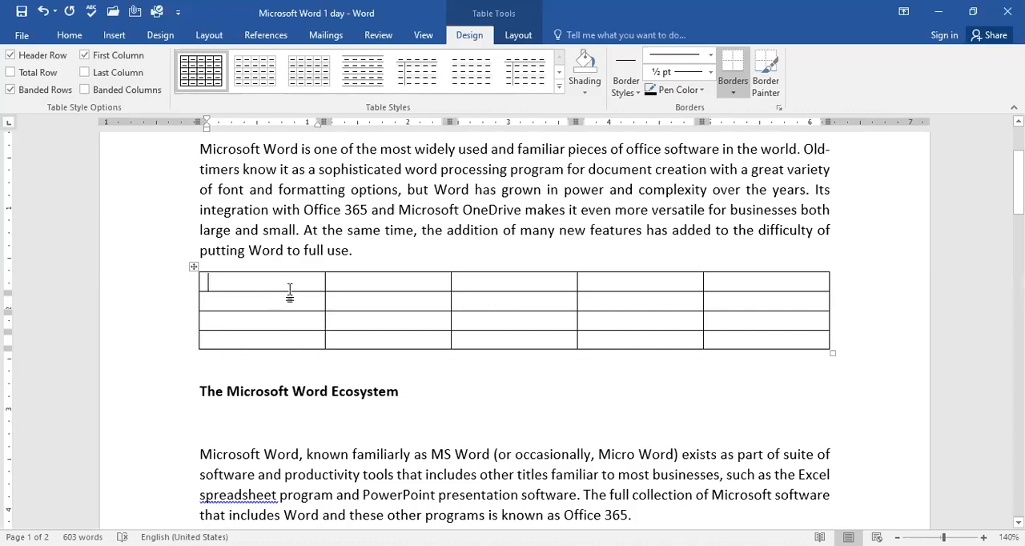
Step: Fill the table's first row with Word, 1, 2, 3 and 4
text(Word)
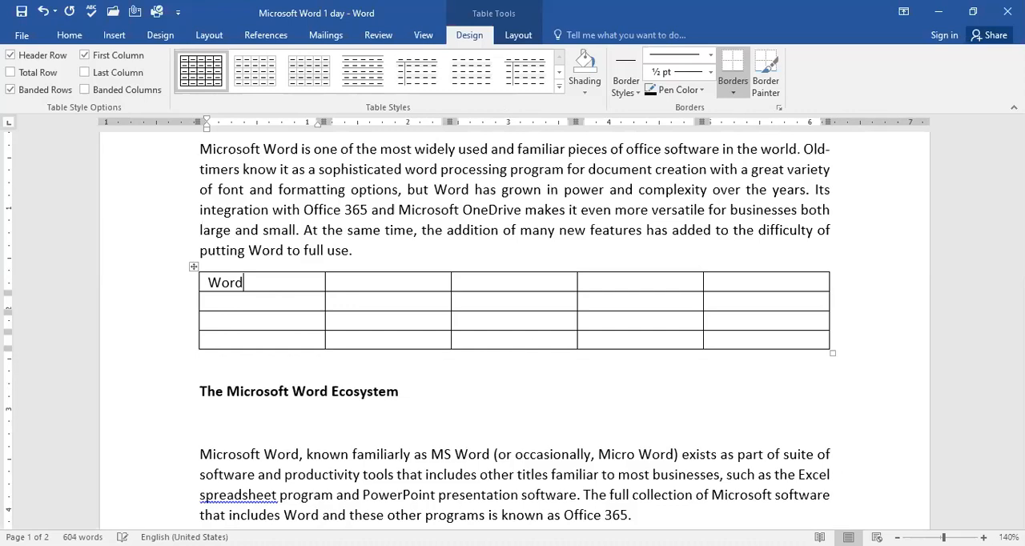
key(Tab)
text(1)
key(Tab)
text(2)
key(Tab)
text(3)
key(Tab)
text(4)
key(Return)
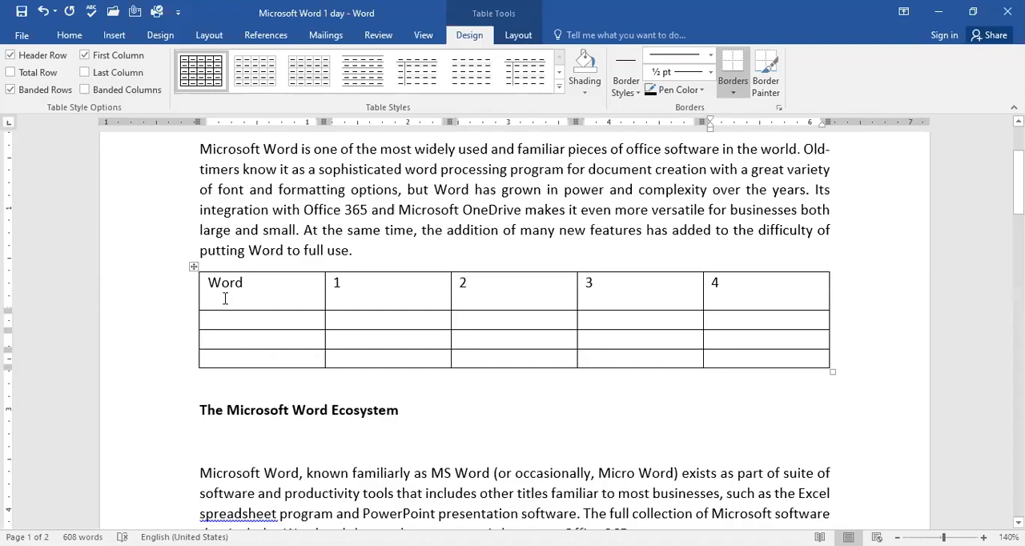
key(shift+Down)
key(Down)
key(Up)
key(Up)
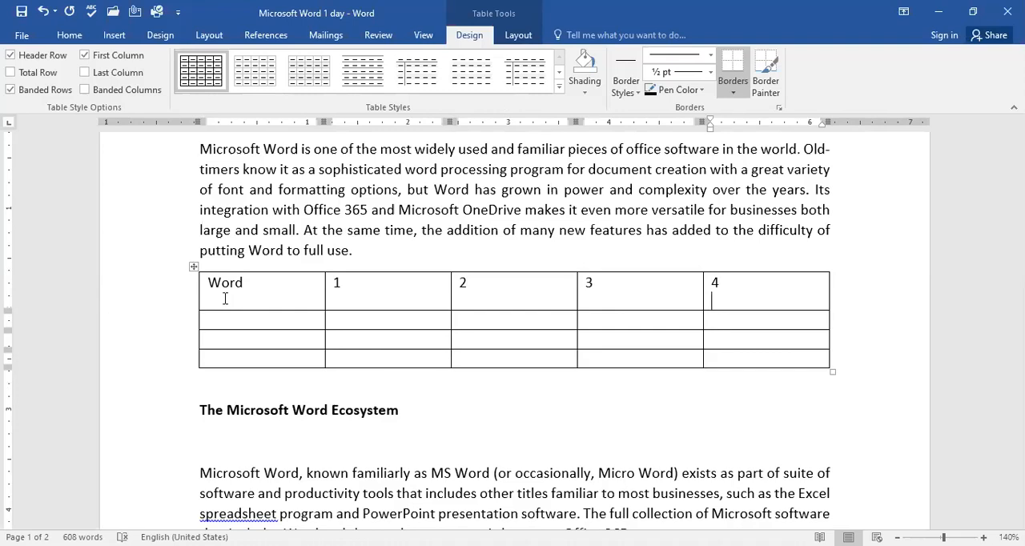
key(BackSpace)
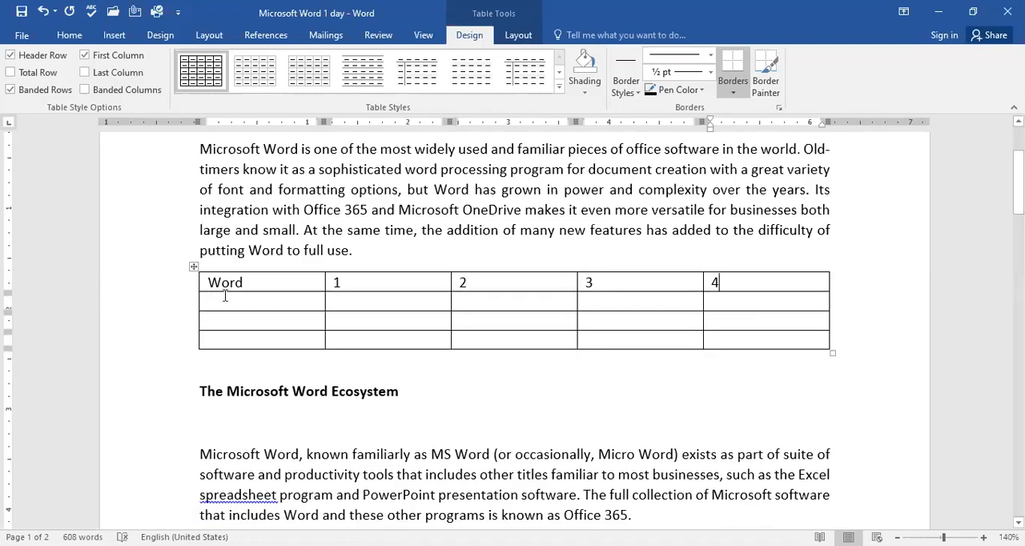
key(Return)
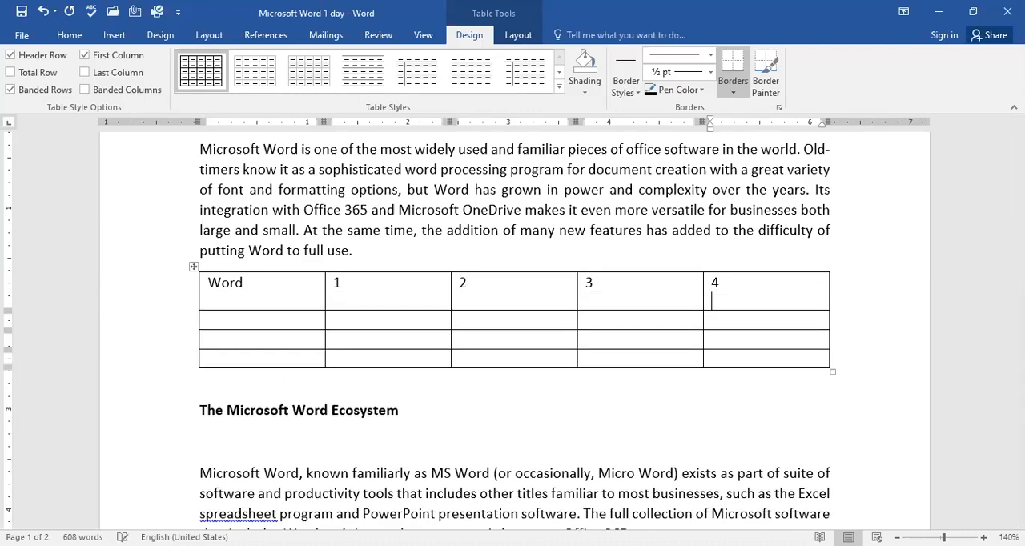
key(BackSpace)
key(ctrl+Return)
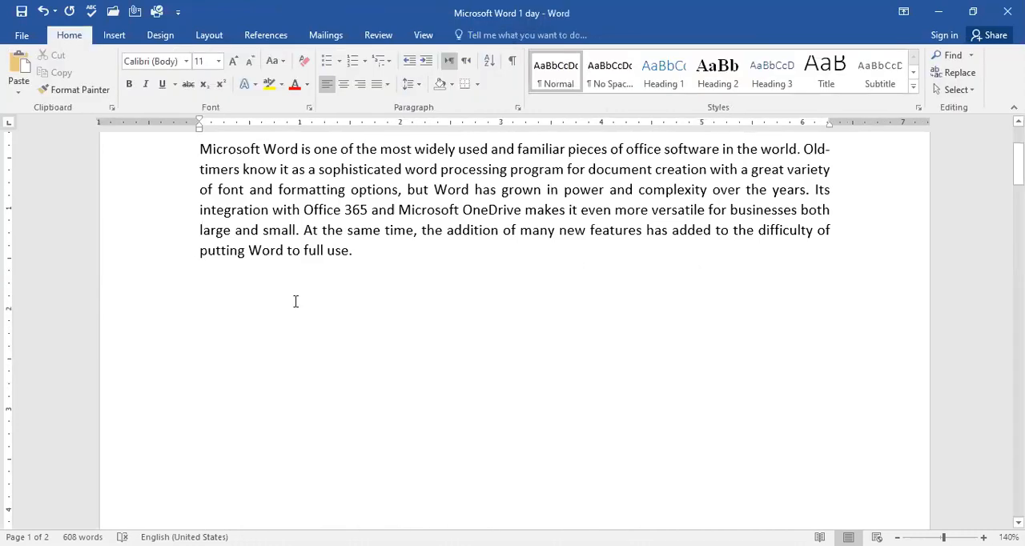
key(ctrl+z)
Step: Fill the table's second row with 5, 6, 7, 8 and 9
click(295, 301)
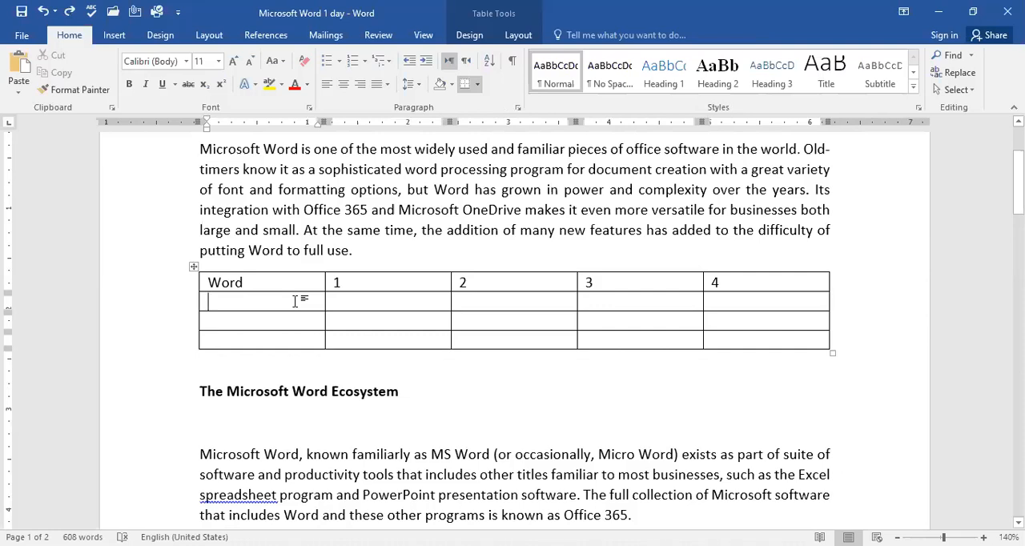
text(5)
key(Tab)
text(6)
key(Tab)
text(7)
key(Tab)
text(8)
key(Tab)
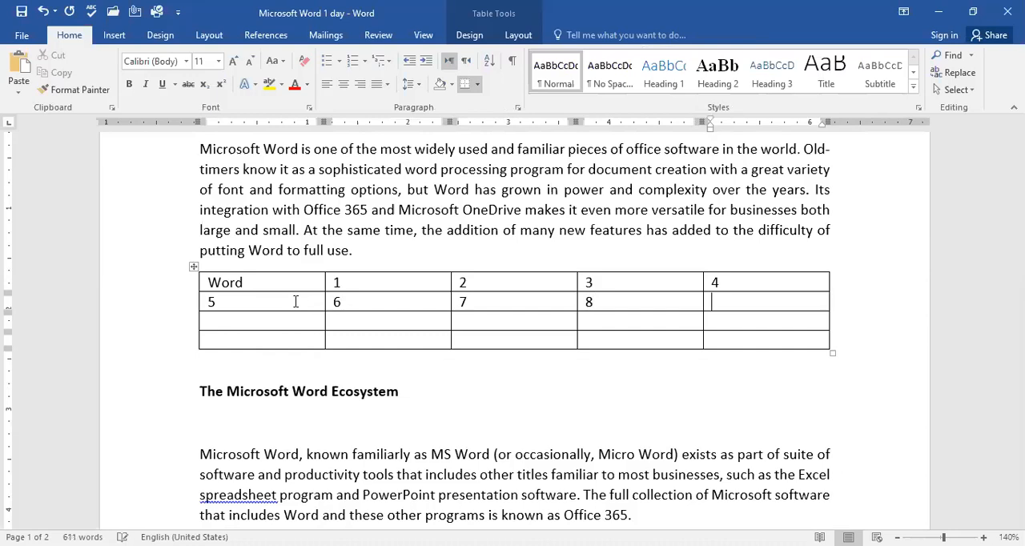
text(9)
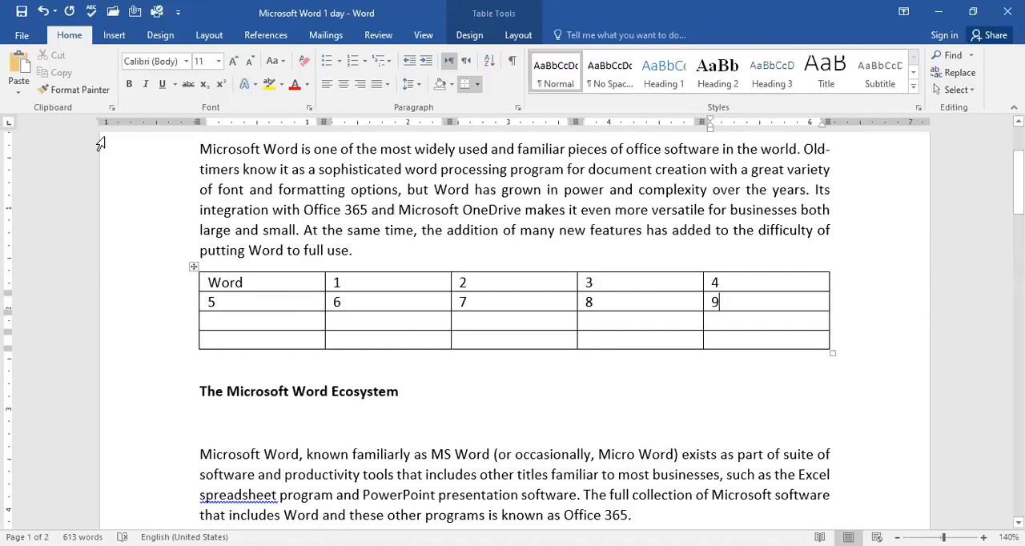
click(218, 446)
scroll(203, 389, down, 3)
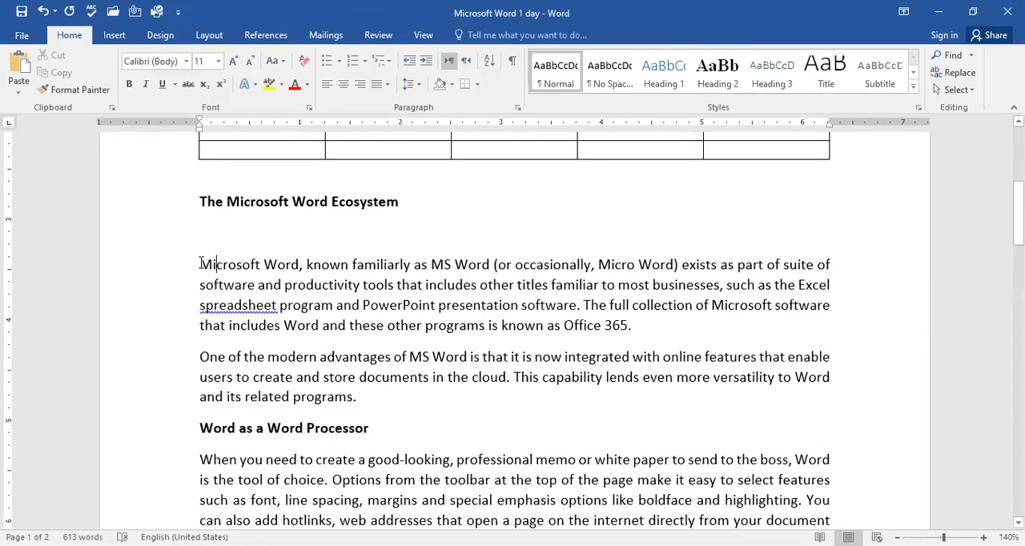
click(111, 37)
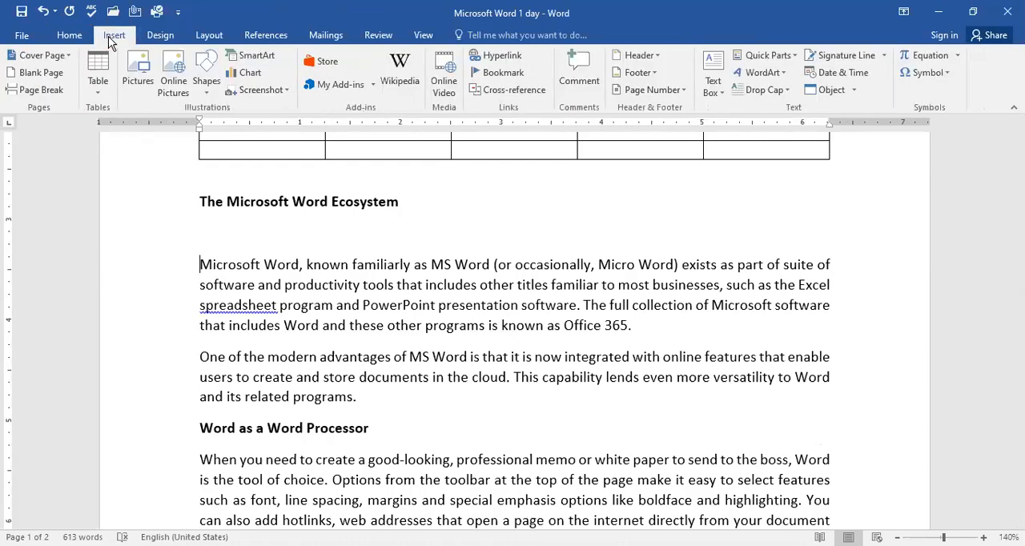
click(97, 87)
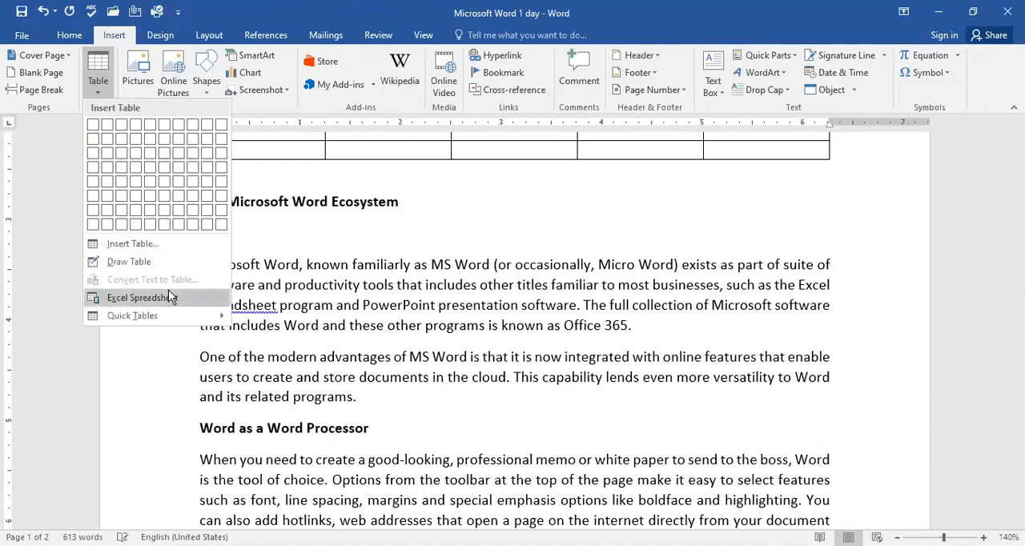
click(295, 312)
drag(199, 264, 586, 335)
click(584, 329)
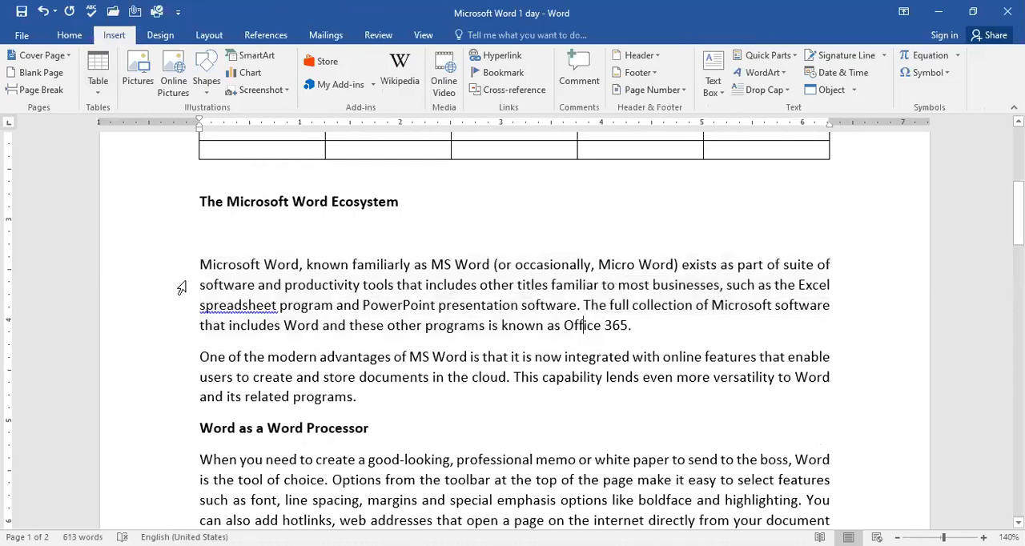
Step: Convert the heading "The Microsoft Word Ecosystem" to a table with 3 columns, separating the text at paragraphs
drag(199, 202, 405, 199)
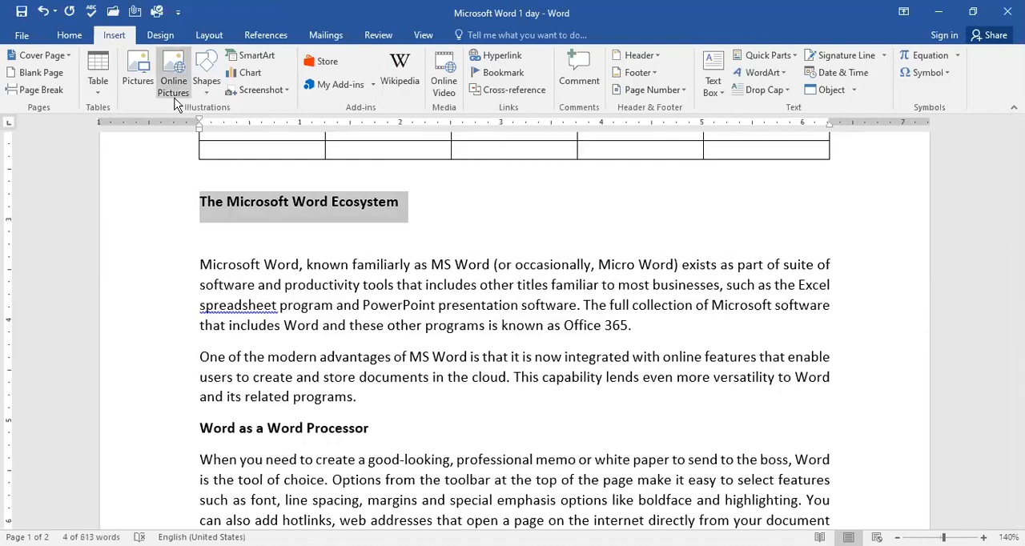
click(103, 86)
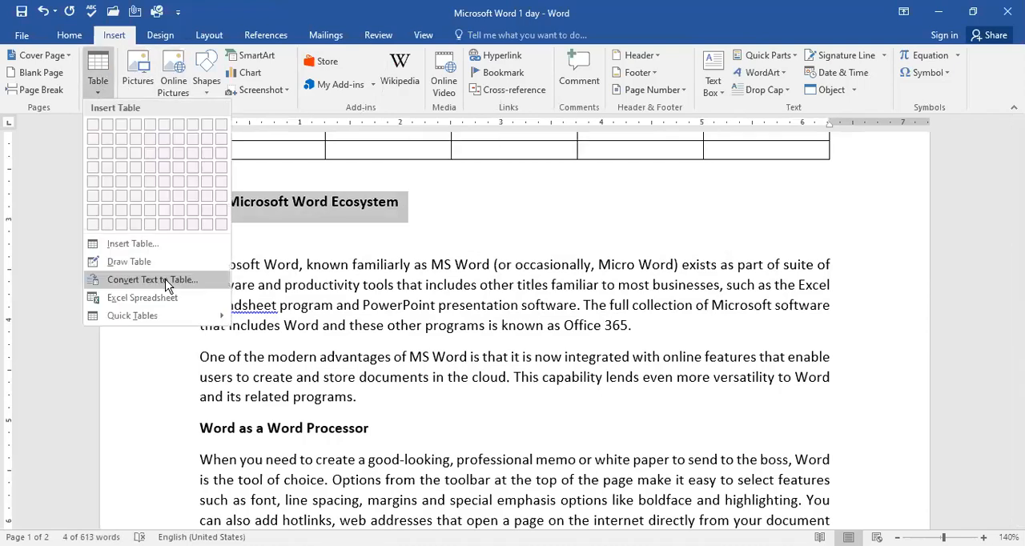
click(153, 280)
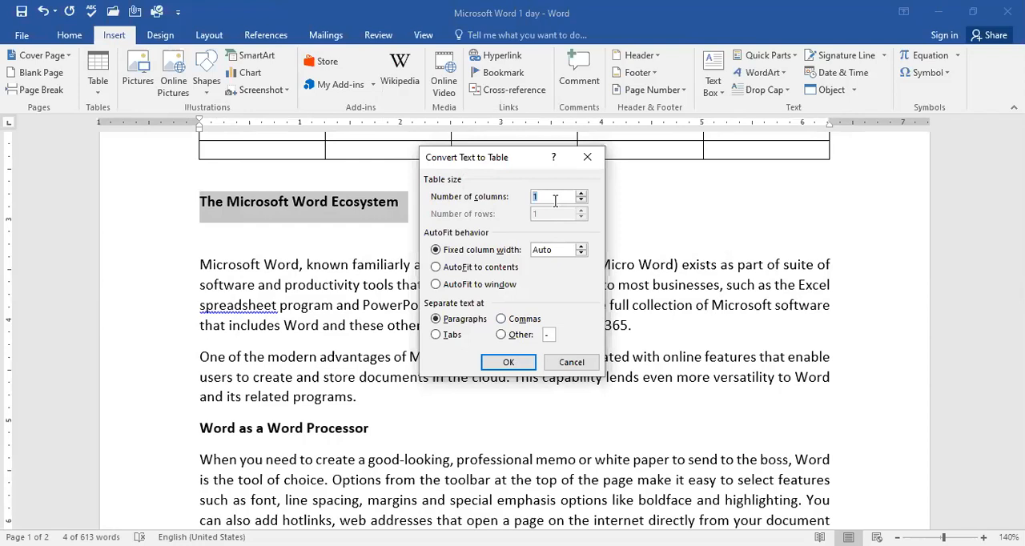
text(3)
key(Tab)
click(521, 361)
key(Return)
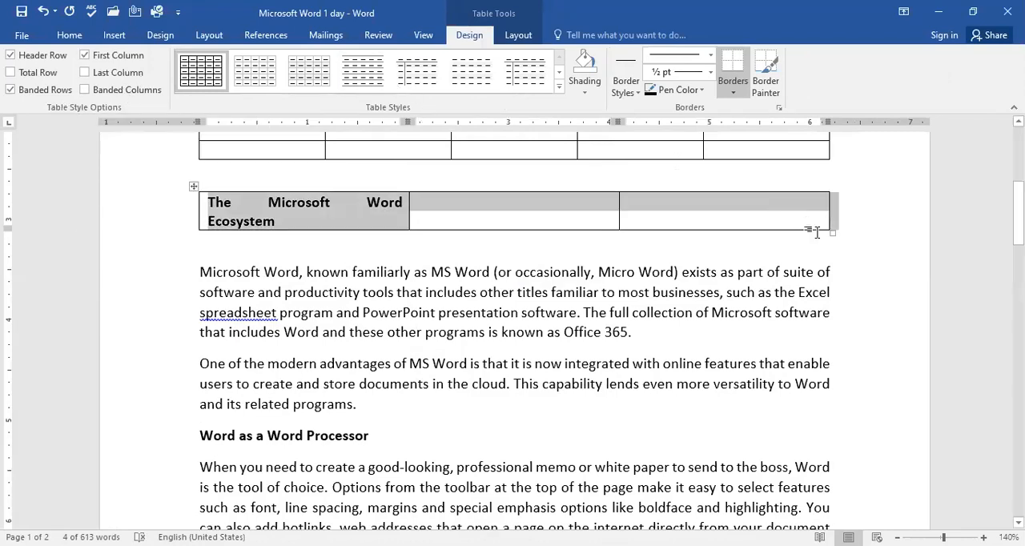
Step: Stretch the three-column heading table to about 2.1 inches tall and bring its outer edge slightly inside the text margin
drag(833, 235, 834, 336)
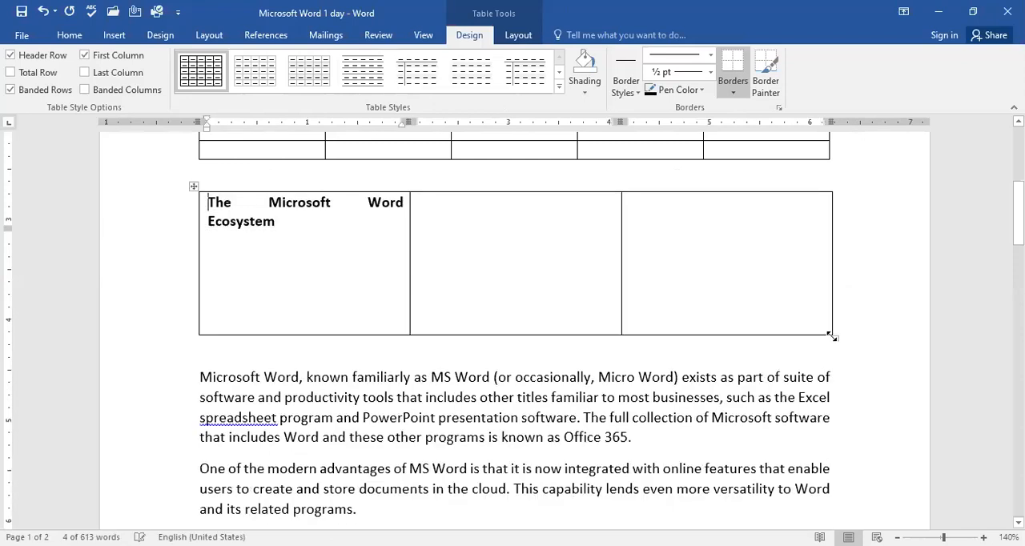
click(209, 202)
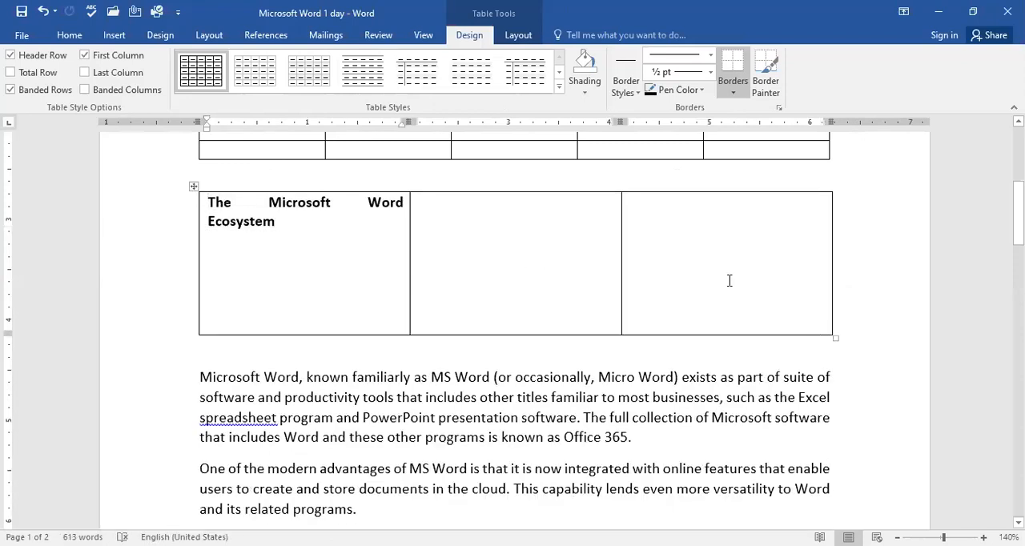
drag(833, 338, 817, 405)
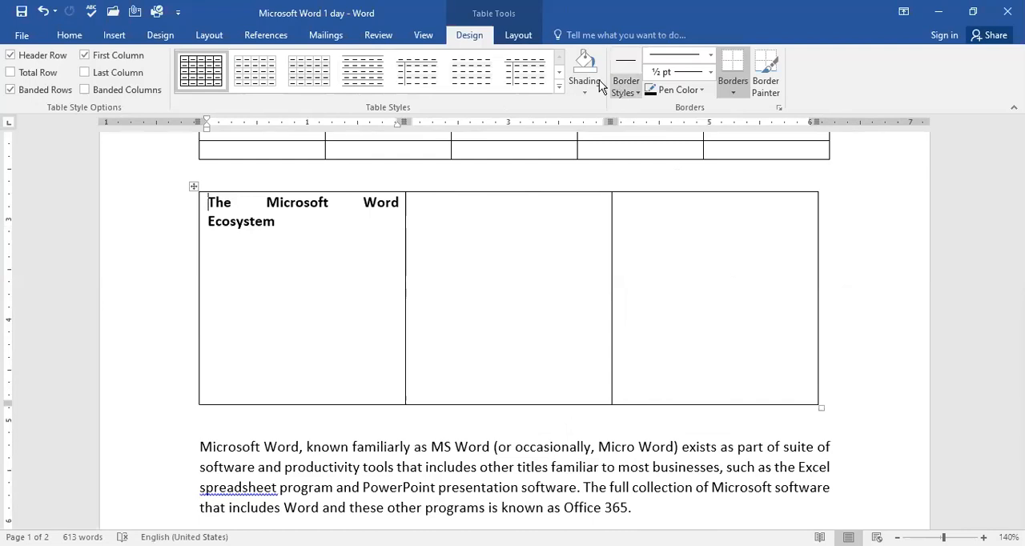
Step: Draw horizontal dividers in the heading table, splitting its first column into three cells, the second into two and the third into three
click(113, 36)
click(101, 95)
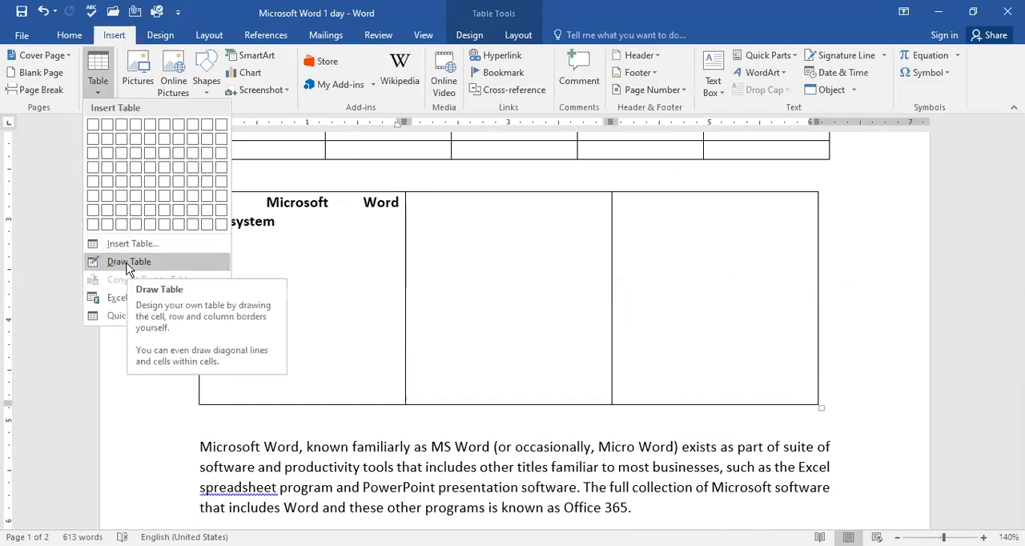
click(128, 264)
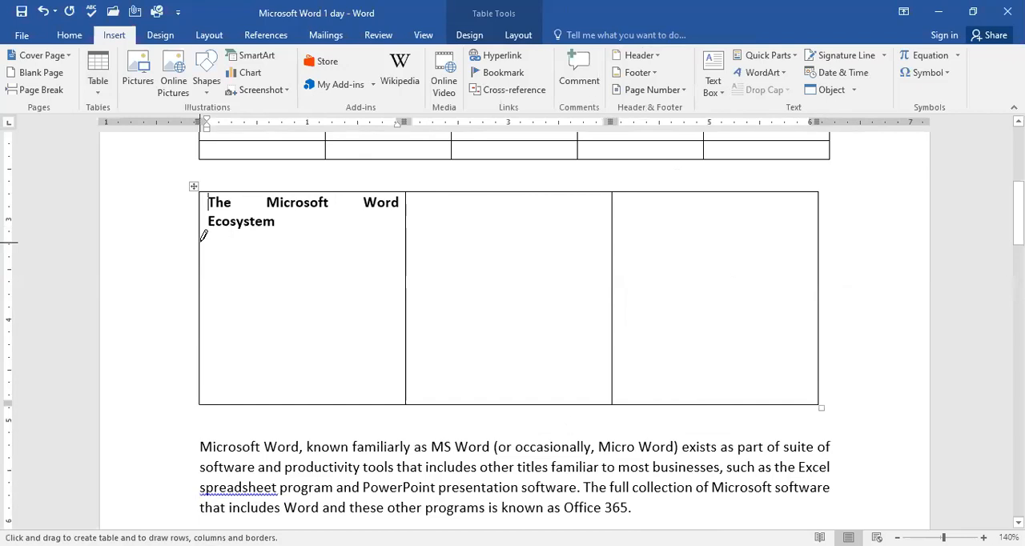
drag(335, 233, 375, 234)
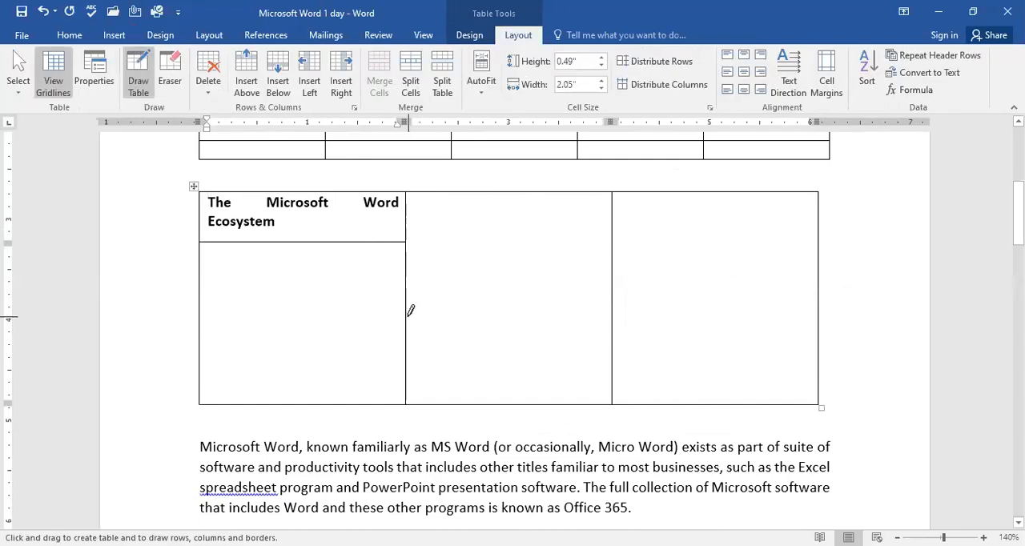
drag(430, 312, 593, 307)
drag(646, 240, 783, 240)
drag(614, 372, 802, 377)
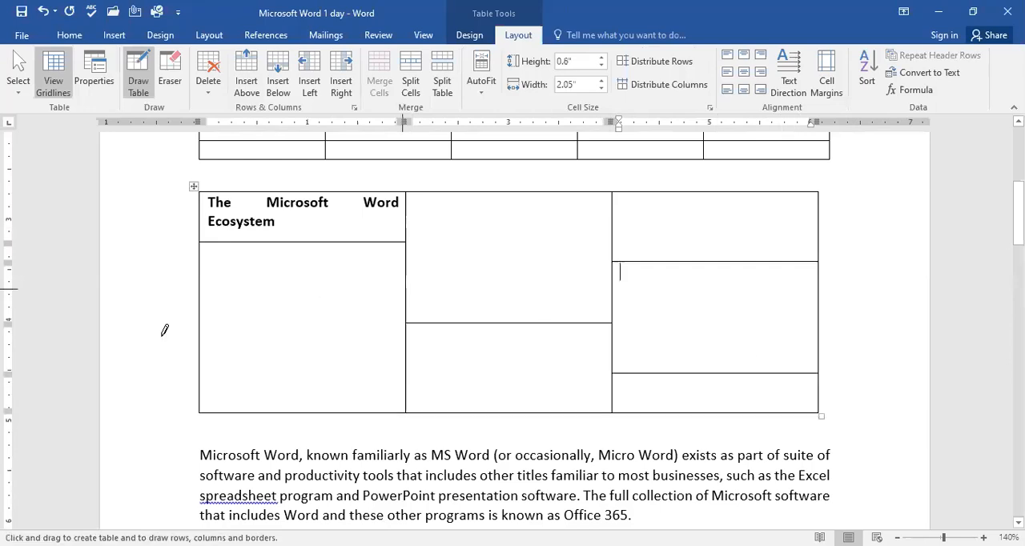
drag(311, 362, 371, 361)
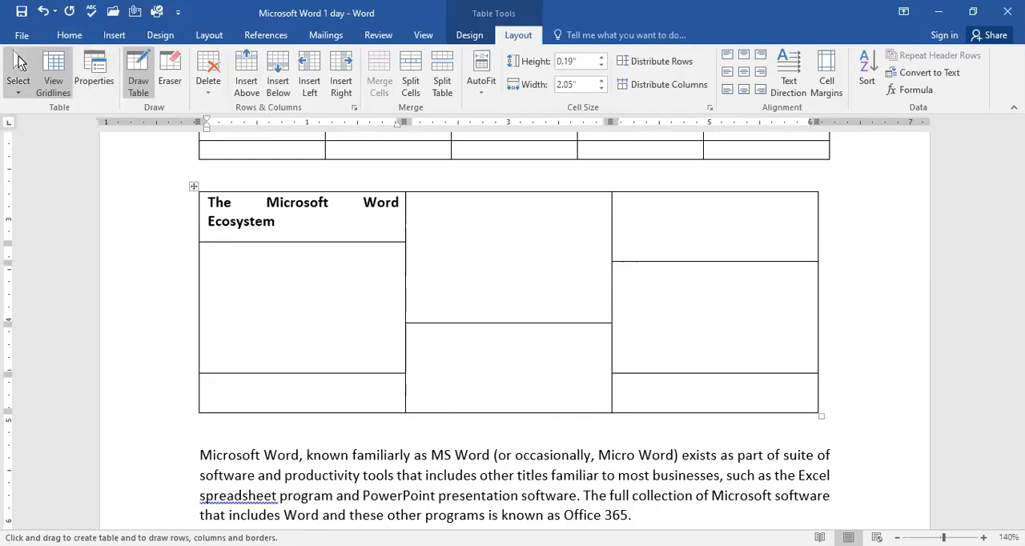
click(71, 35)
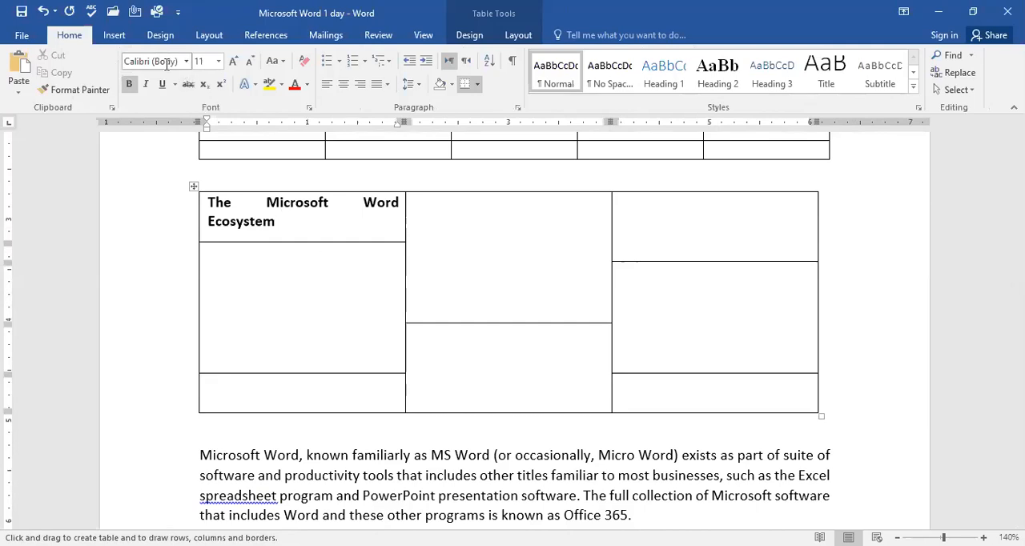
click(152, 61)
key(Escape)
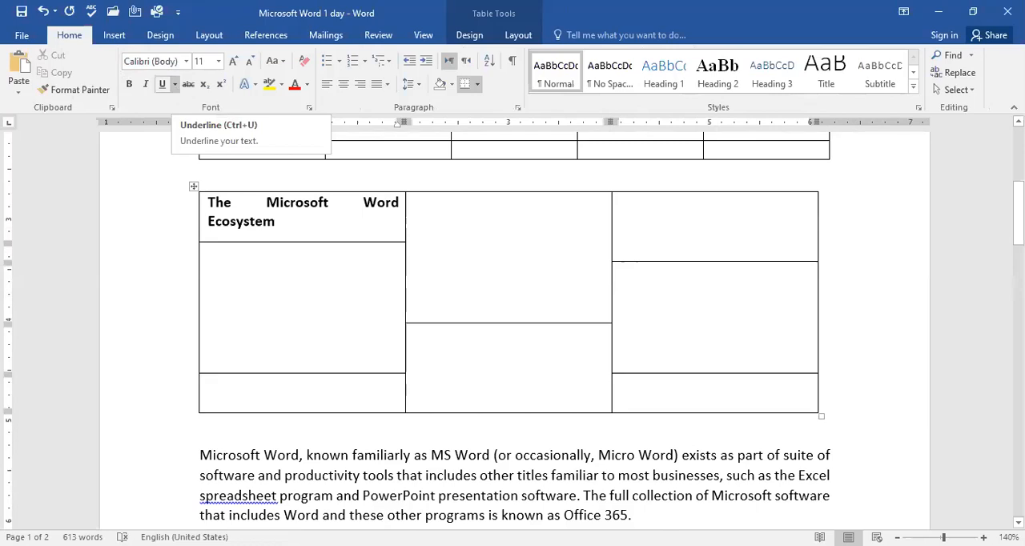
Step: Fill the heading table with Word below the heading, Excel and Ppt in the other columns' top cells, and Ms office below Ppt
text(word)
key(Tab)
text(excel)
key(Tab)
text(ppt)
key(Tab)
key(Tab)
key(Tab)
key(Tab)
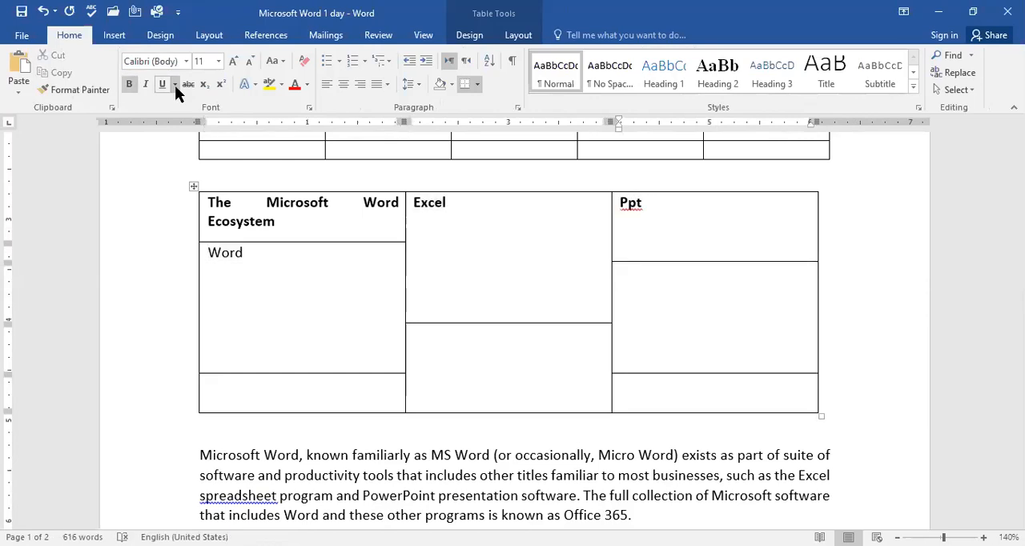
text(ms office)
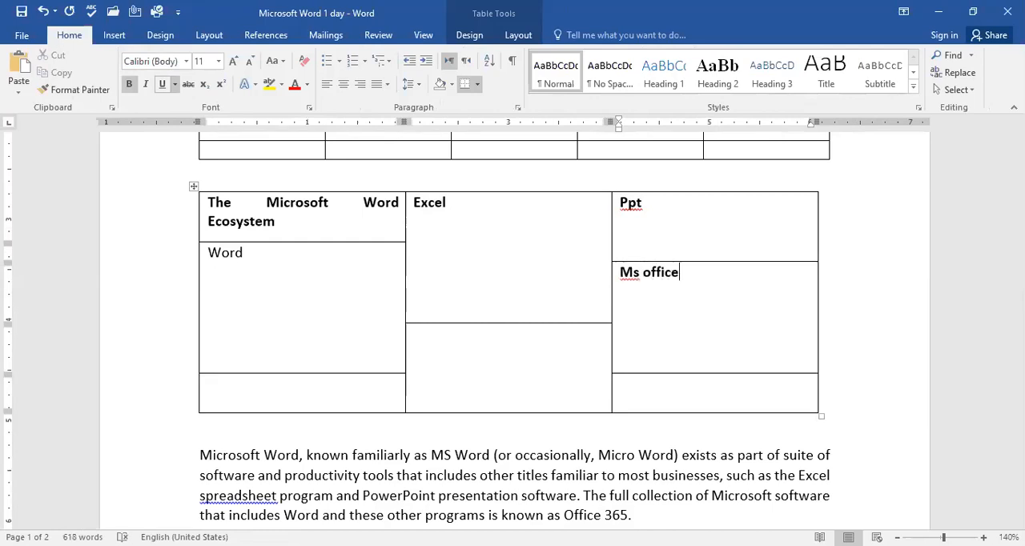
Step: Delete the cell containing Word from the heading table, shifting the remaining cells left
key(shift+Tab)
key(shift+Tab)
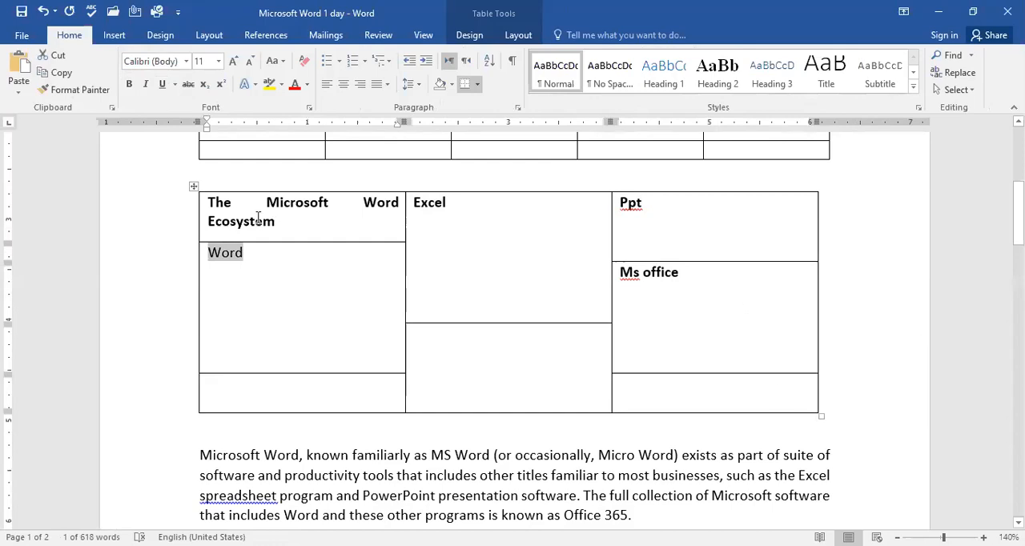
click(117, 36)
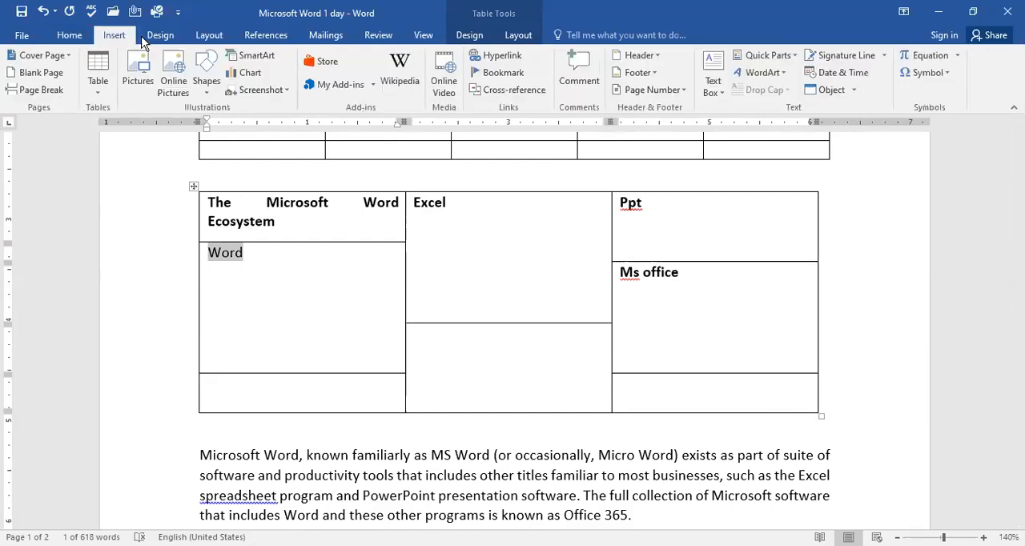
click(100, 89)
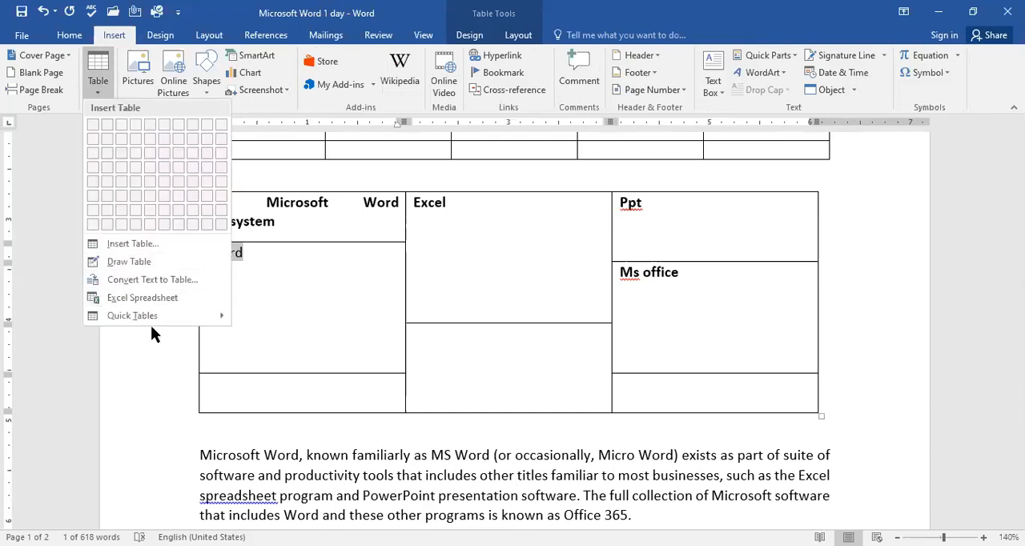
right_click(348, 264)
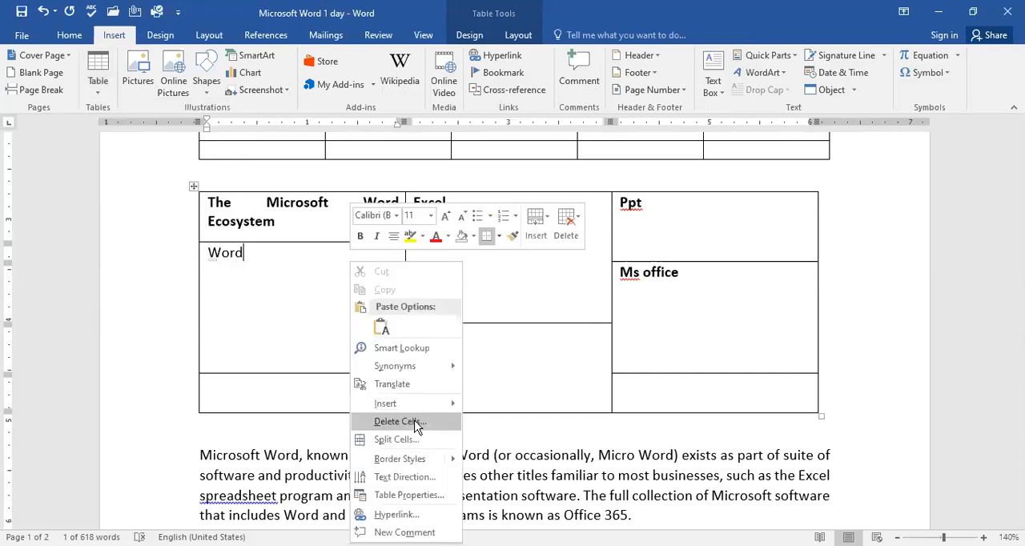
click(416, 424)
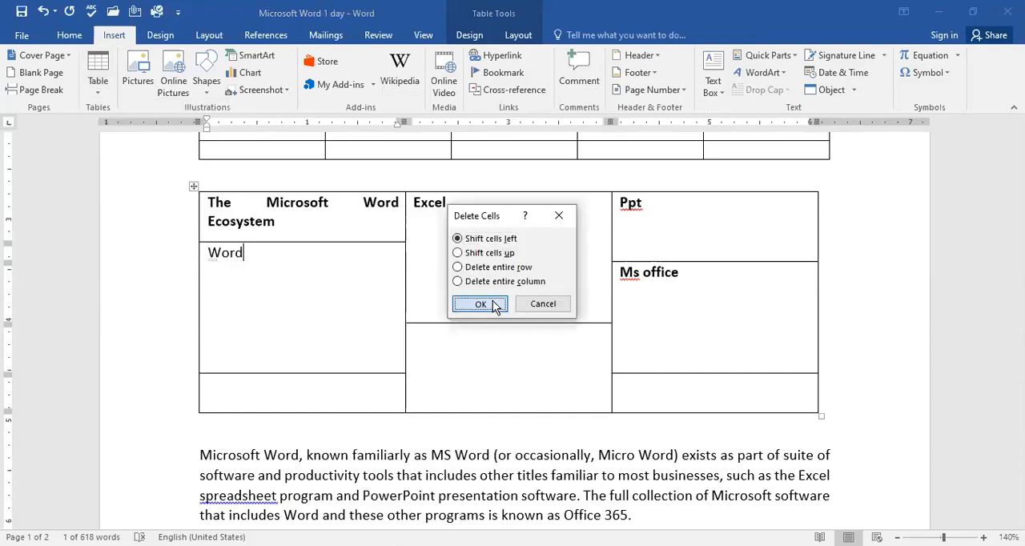
click(480, 304)
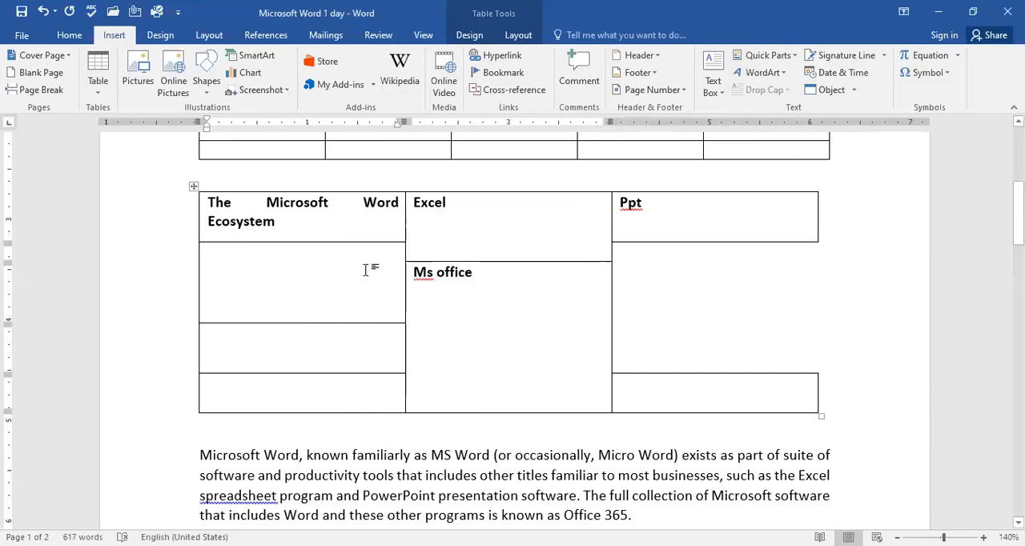
Step: Delete the entire row of the empty cell directly below the table's heading
right_click(367, 266)
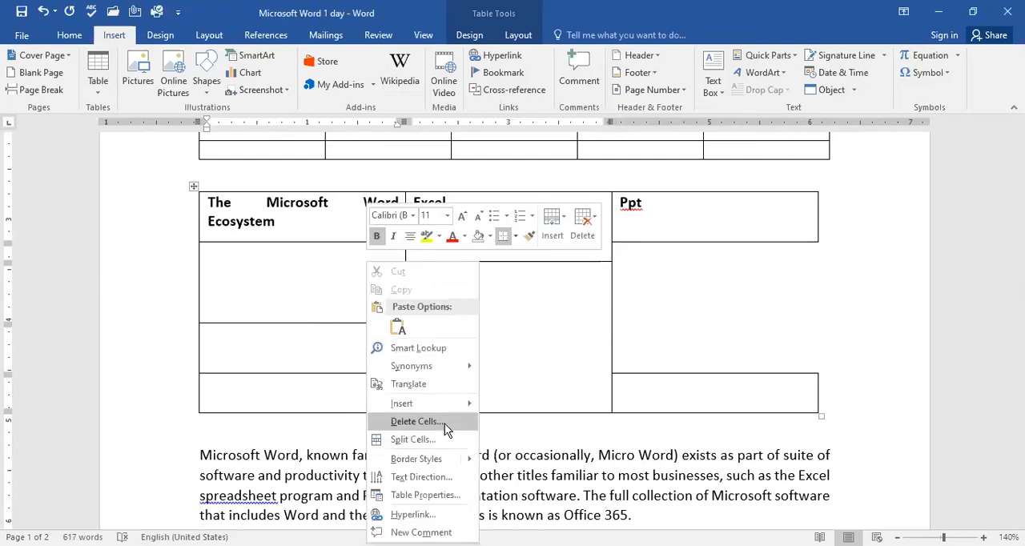
click(445, 424)
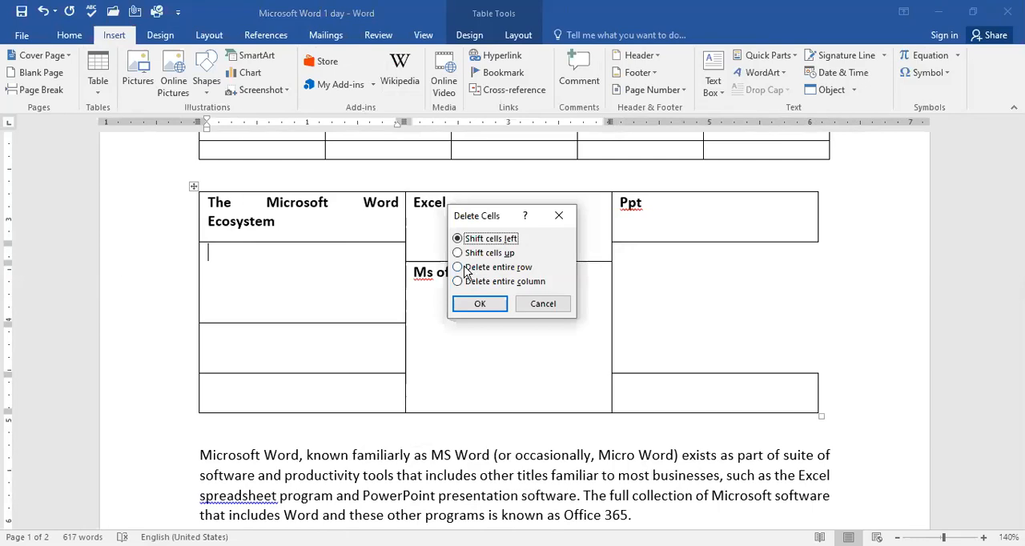
click(460, 267)
click(488, 305)
Step: Delete the entire first column of the heading table
click(323, 317)
right_click(322, 317)
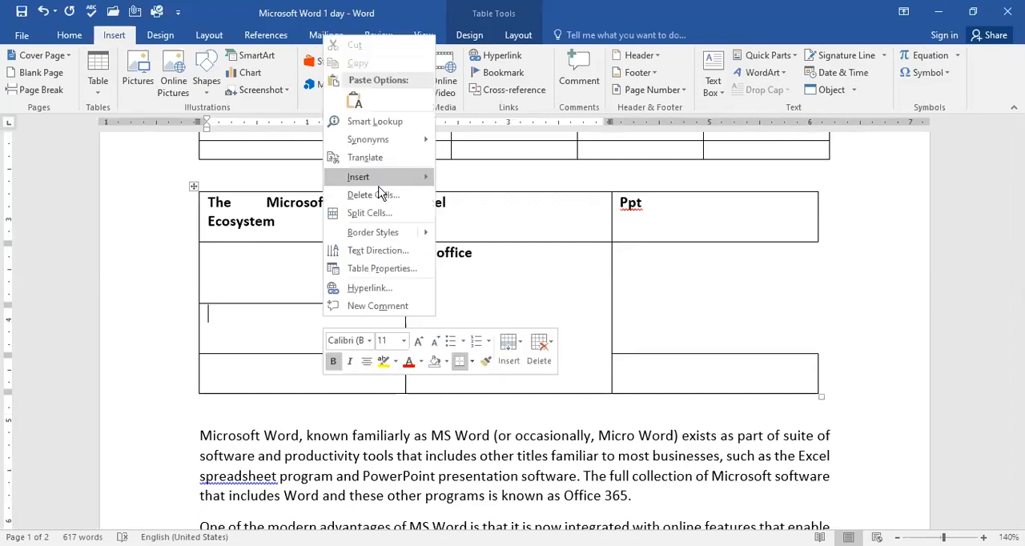
click(380, 193)
click(490, 285)
click(490, 306)
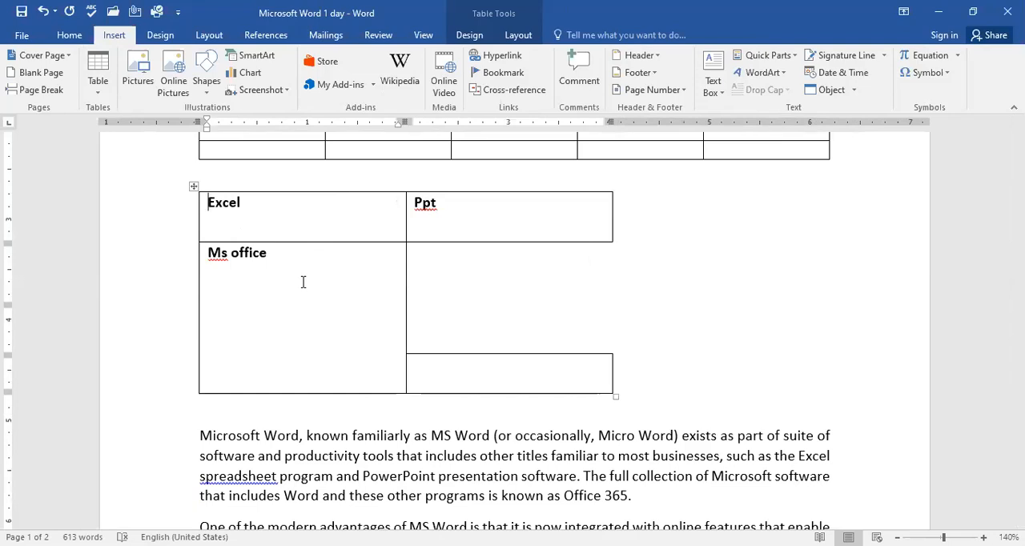
Step: Apply the orange grid table style with a solid header row and light banded rows to the Excel and Ppt table
click(276, 205)
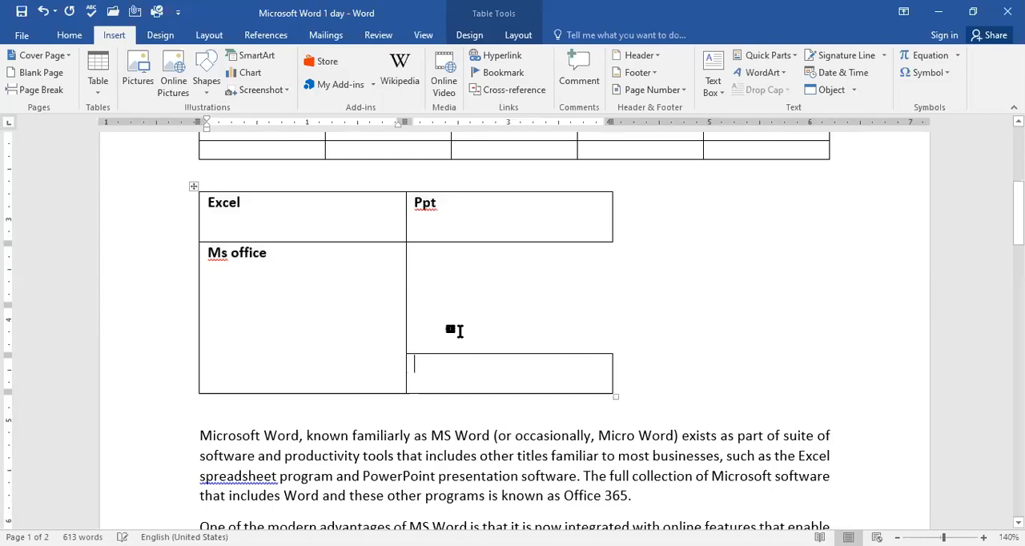
click(163, 36)
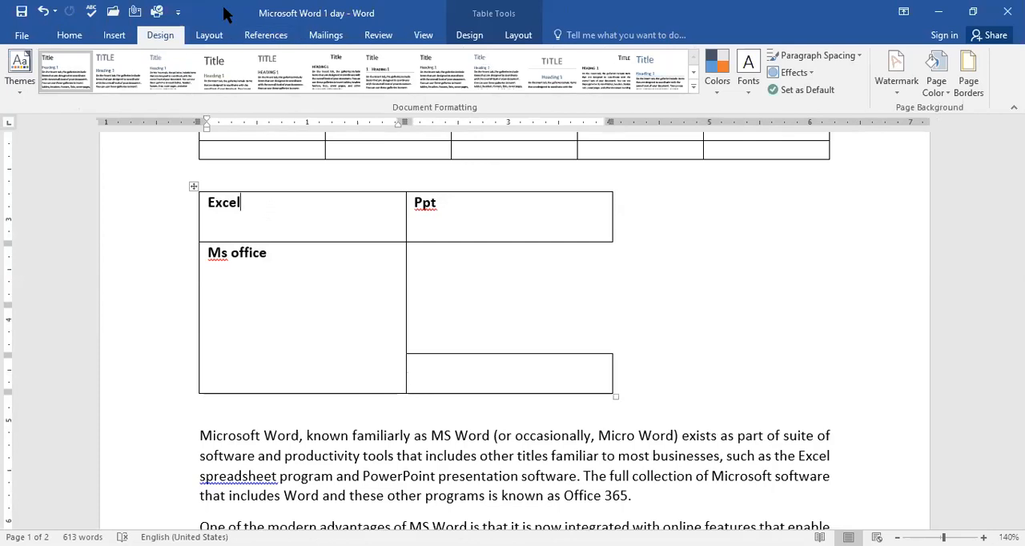
click(470, 34)
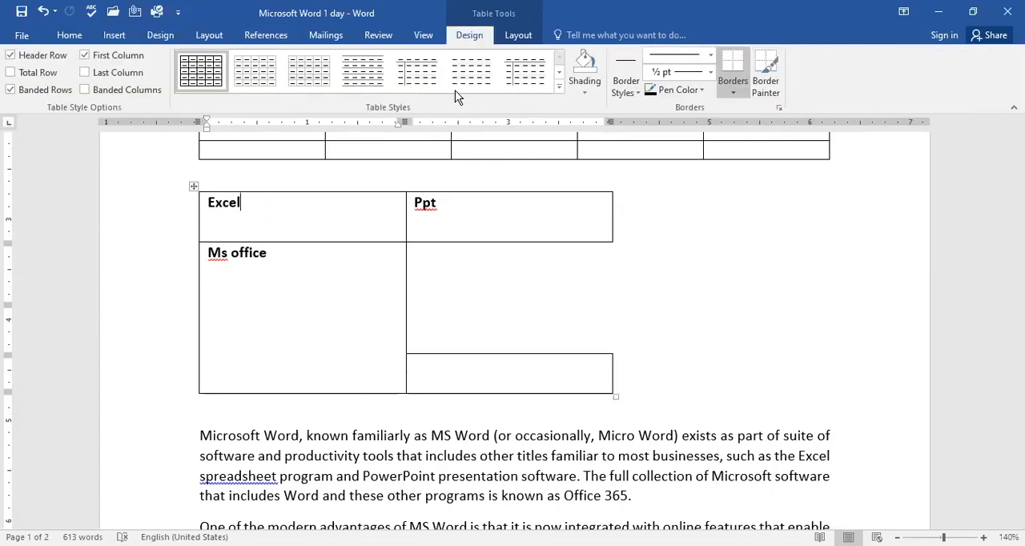
click(559, 90)
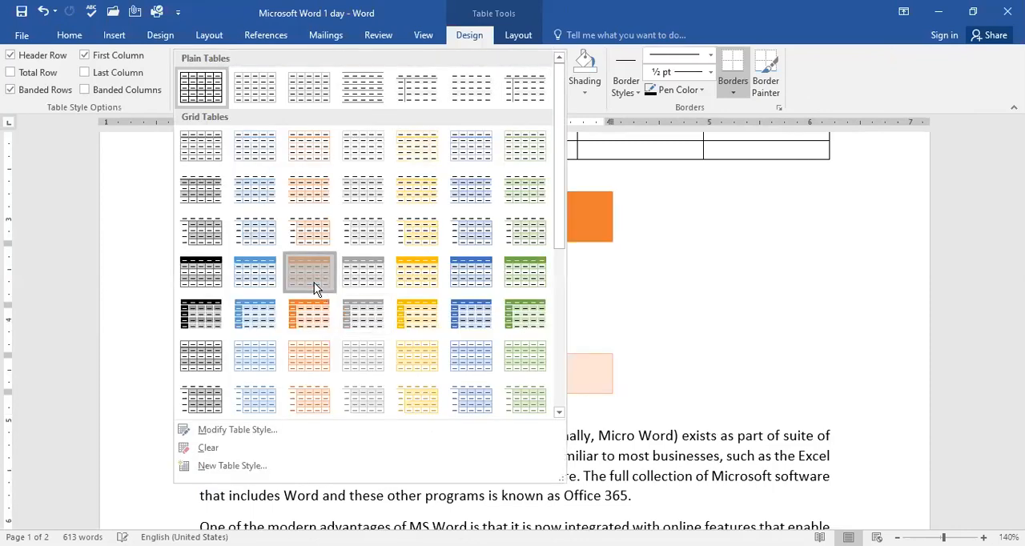
click(314, 288)
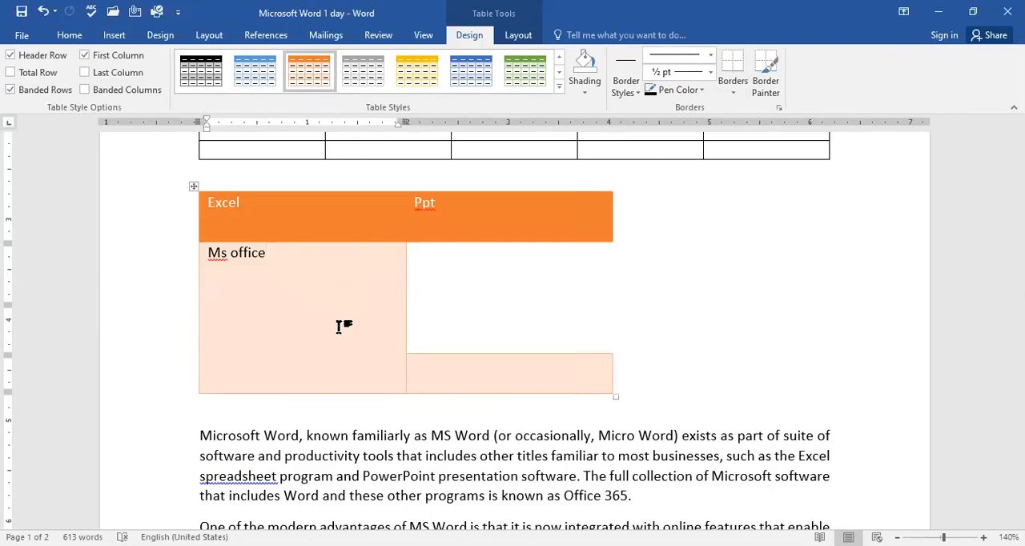
Step: Run a spelling and grammar check, changing all occurrences of Ppt to Put and all occurrences of Ms to MS
scroll(502, 455, down, 3)
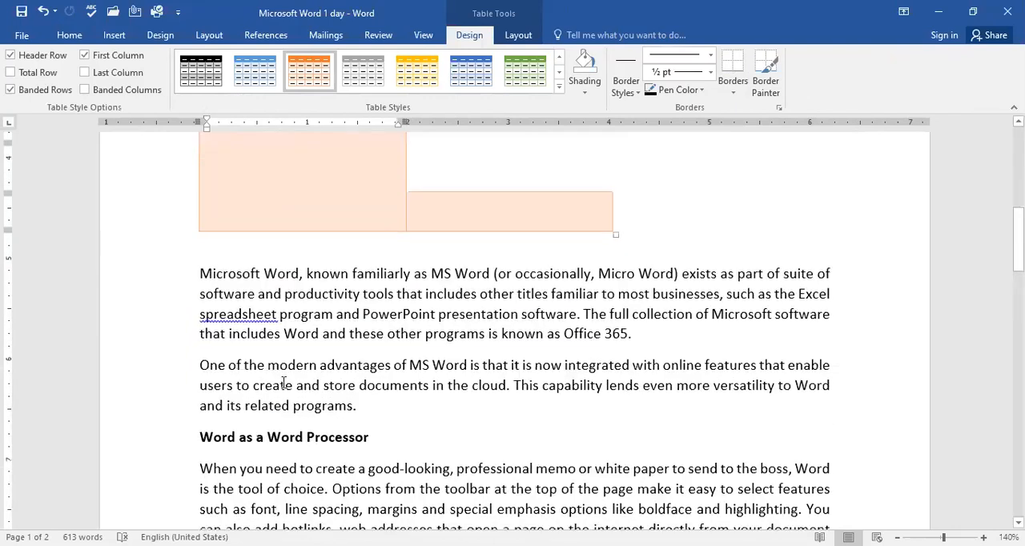
click(237, 319)
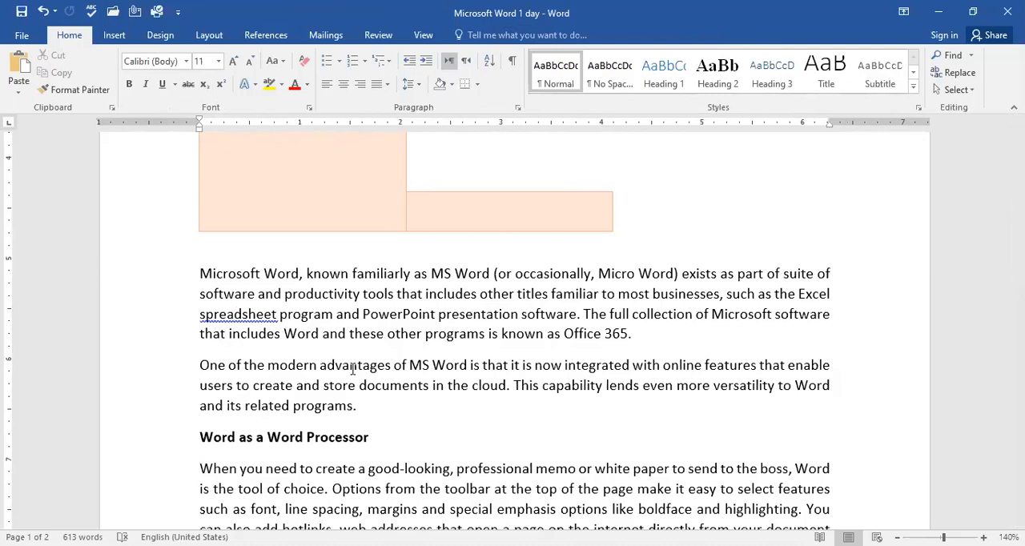
click(370, 35)
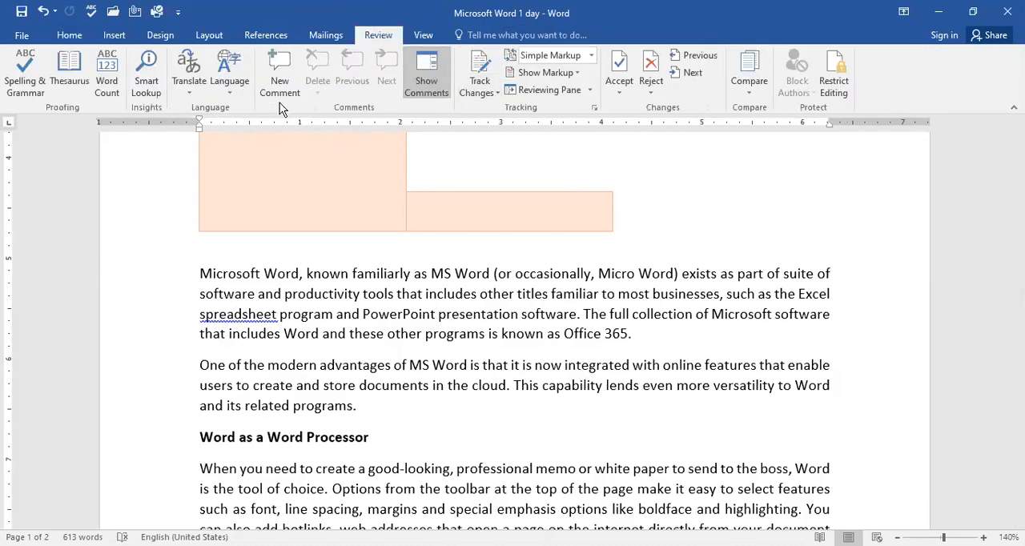
click(25, 87)
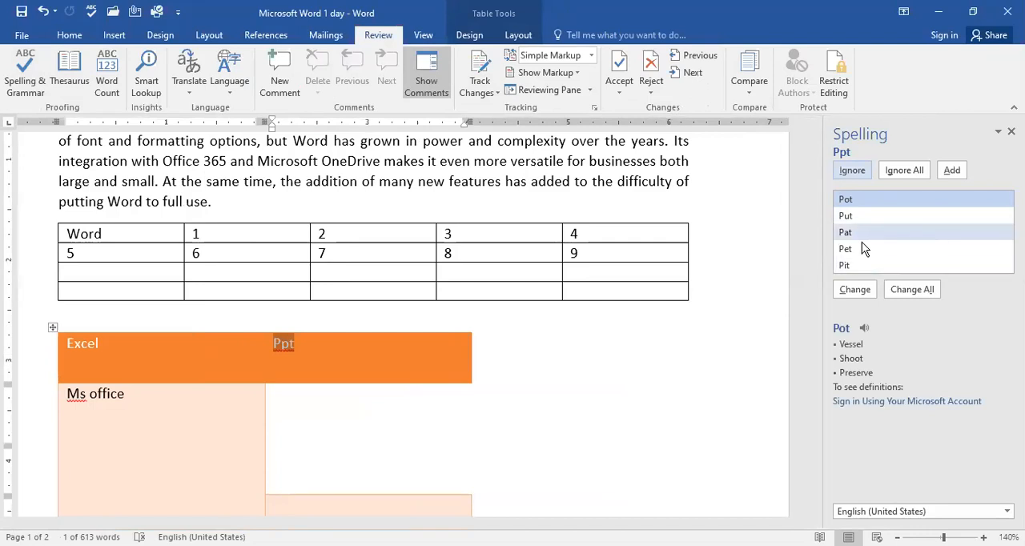
click(847, 216)
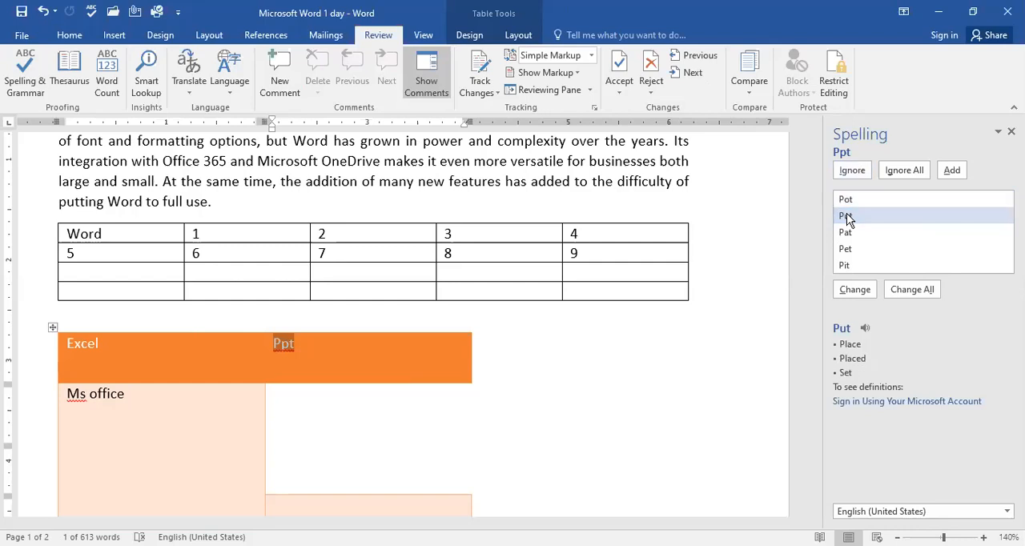
click(913, 290)
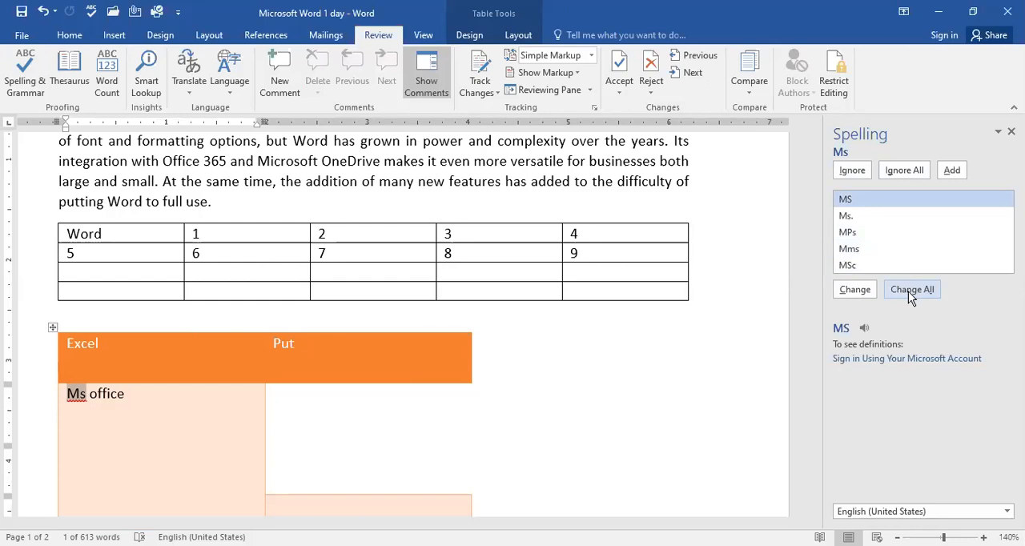
click(911, 290)
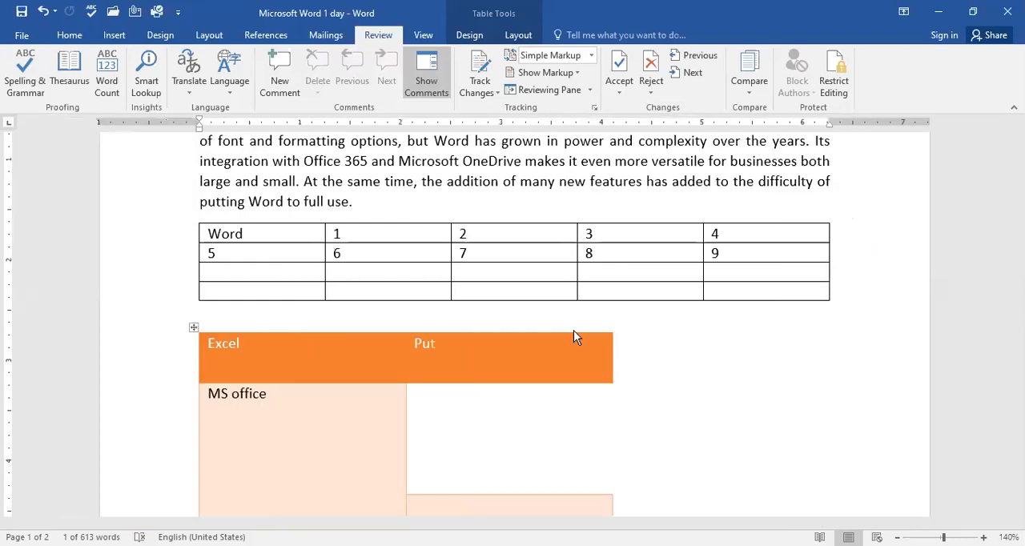
click(517, 325)
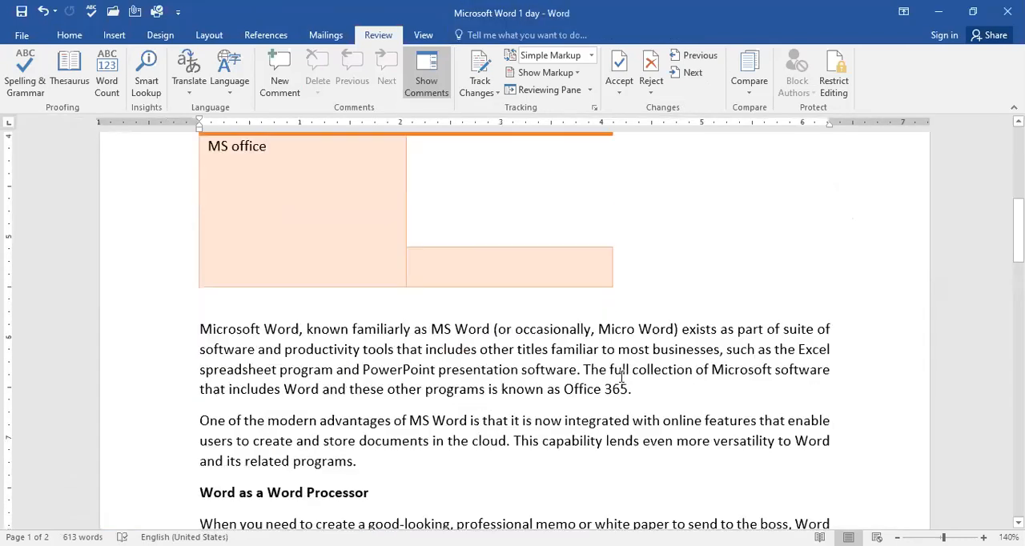
Step: Check the document's spelling and grammar again, starting from the paragraph about the Excel spreadsheet program
click(290, 284)
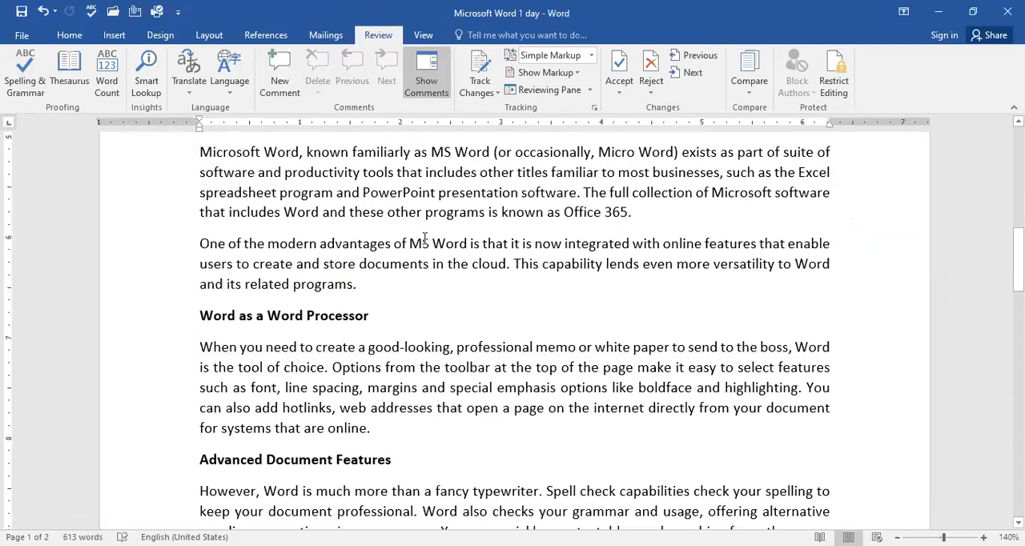
click(290, 193)
click(24, 76)
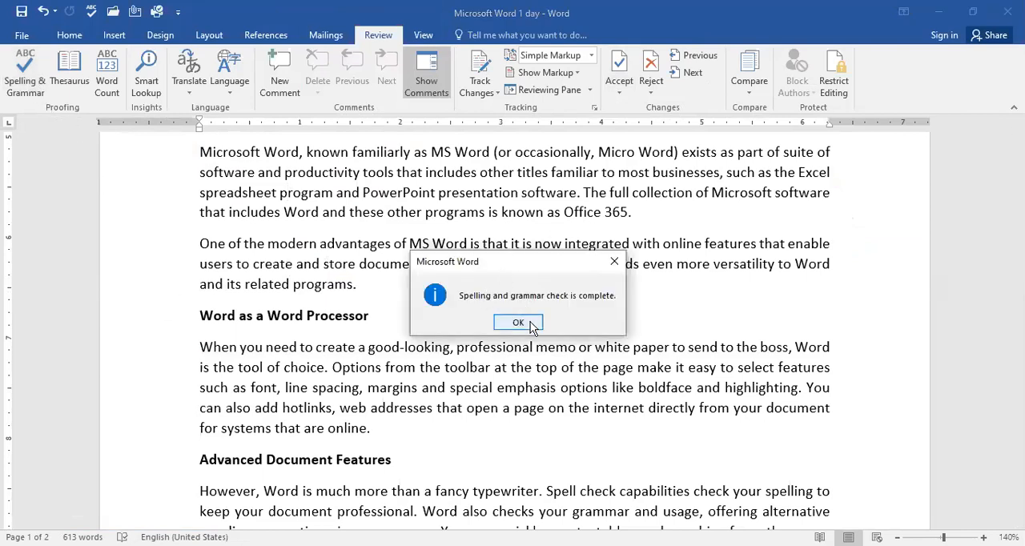
click(518, 322)
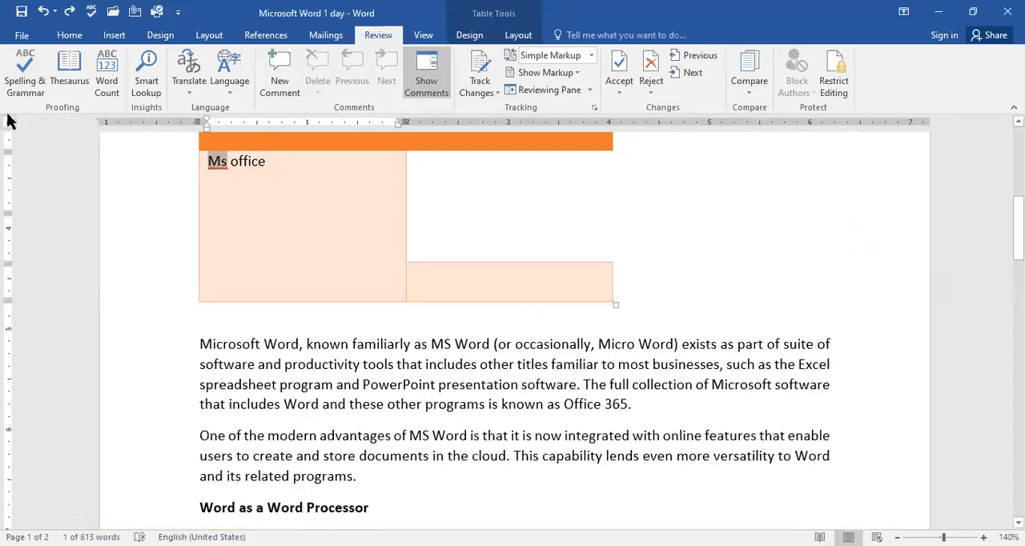
Step: Run the spelling check on the selected Ms, ignore all its occurrences, and continue checking the rest of the document
click(11, 61)
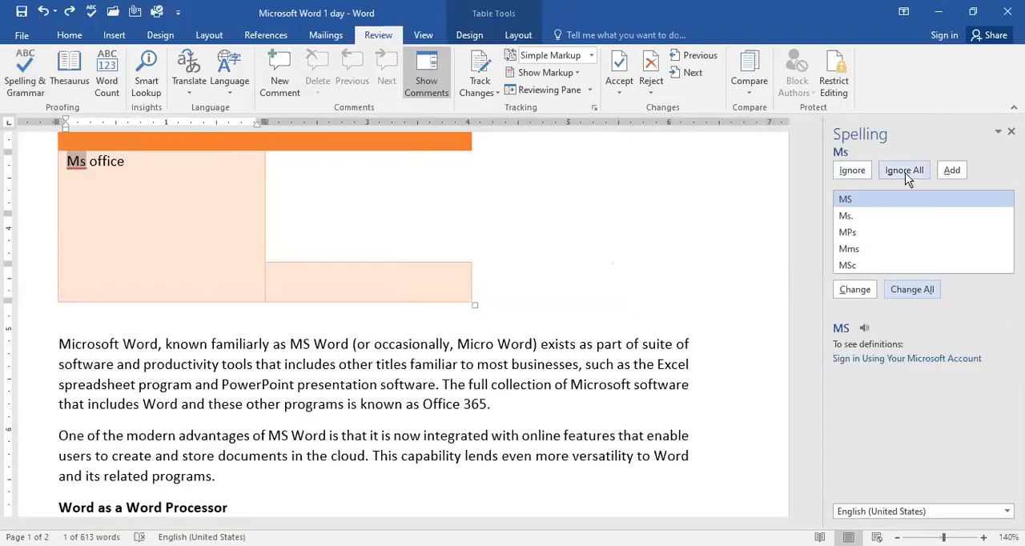
click(906, 172)
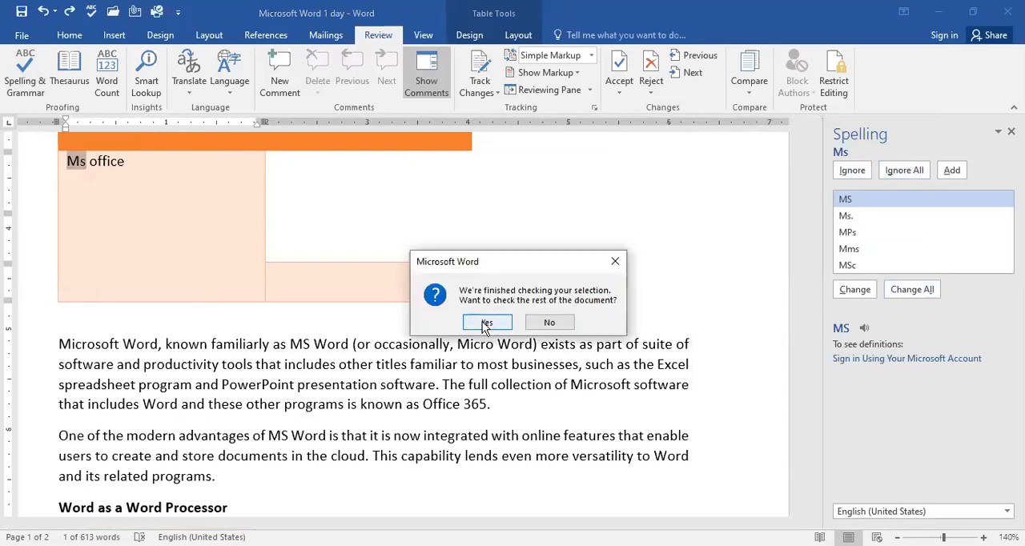
click(486, 324)
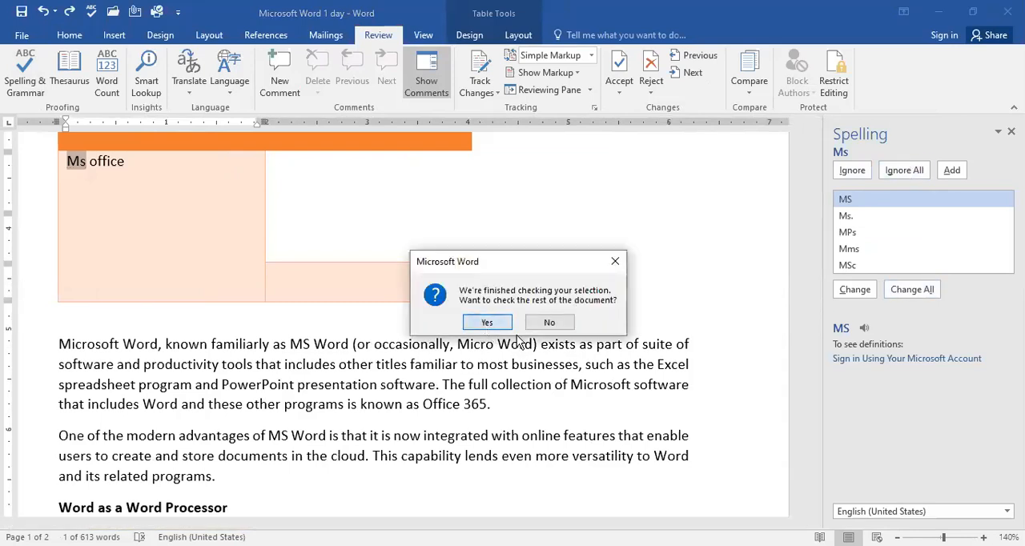
key(Return)
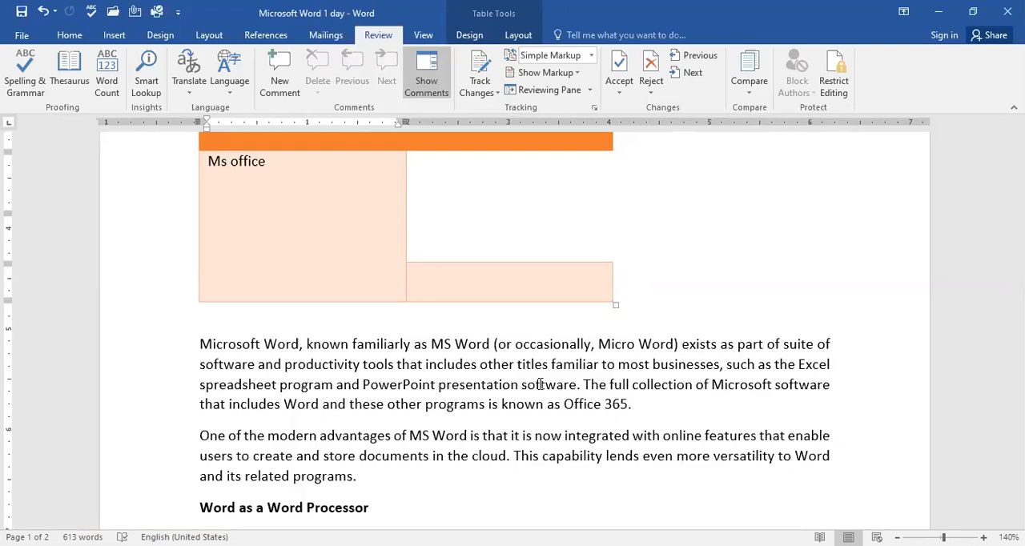
click(110, 38)
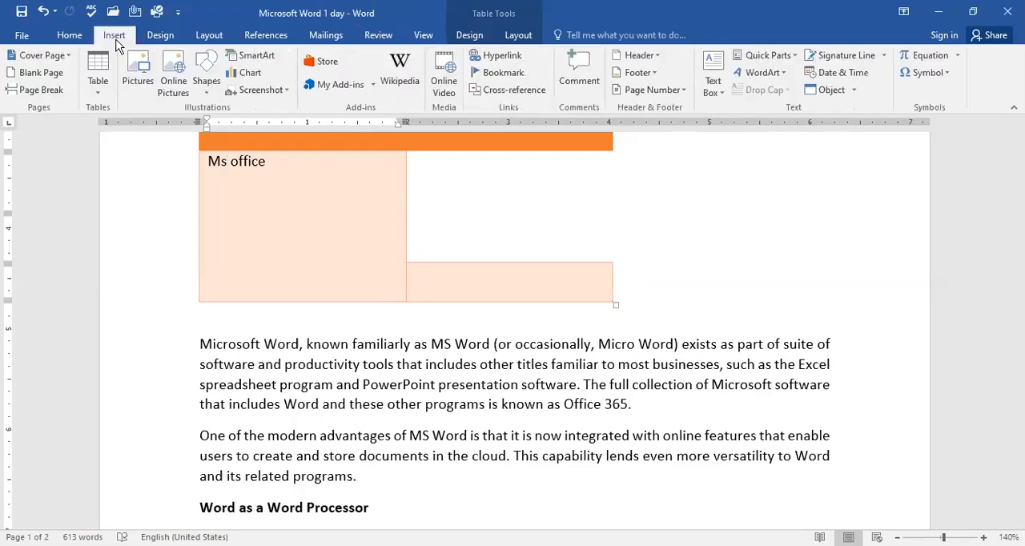
click(516, 38)
click(465, 34)
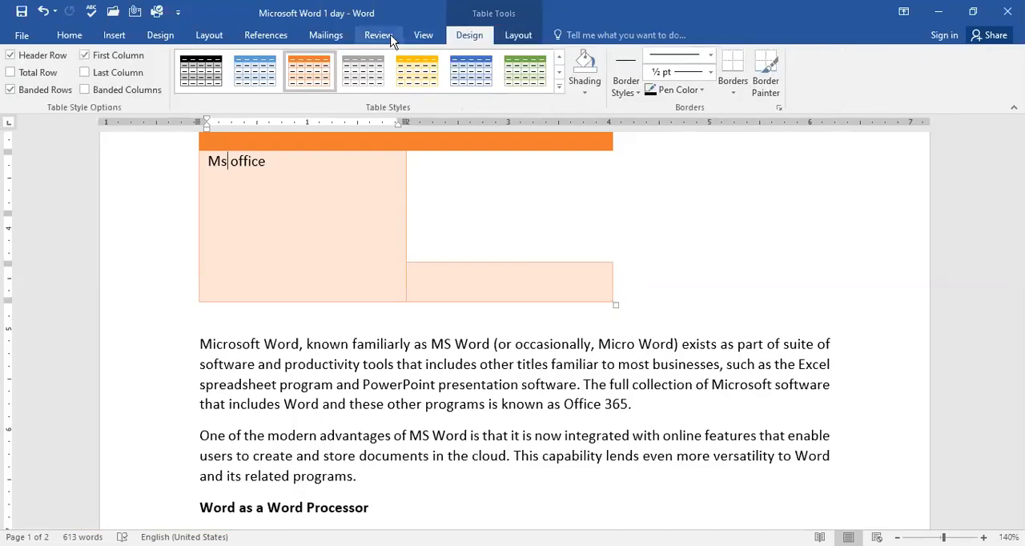
click(386, 36)
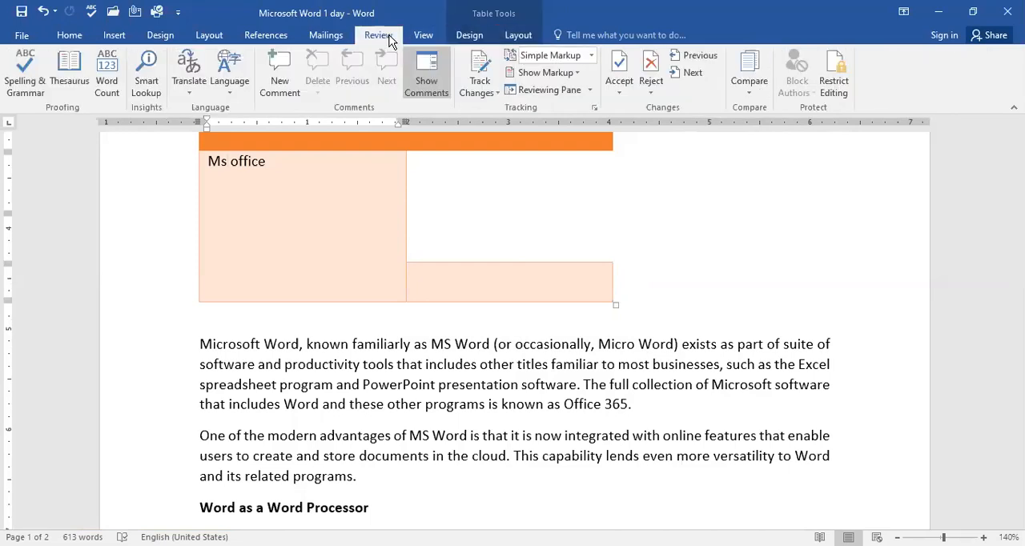
Step: Save the document under its existing name and location
click(22, 36)
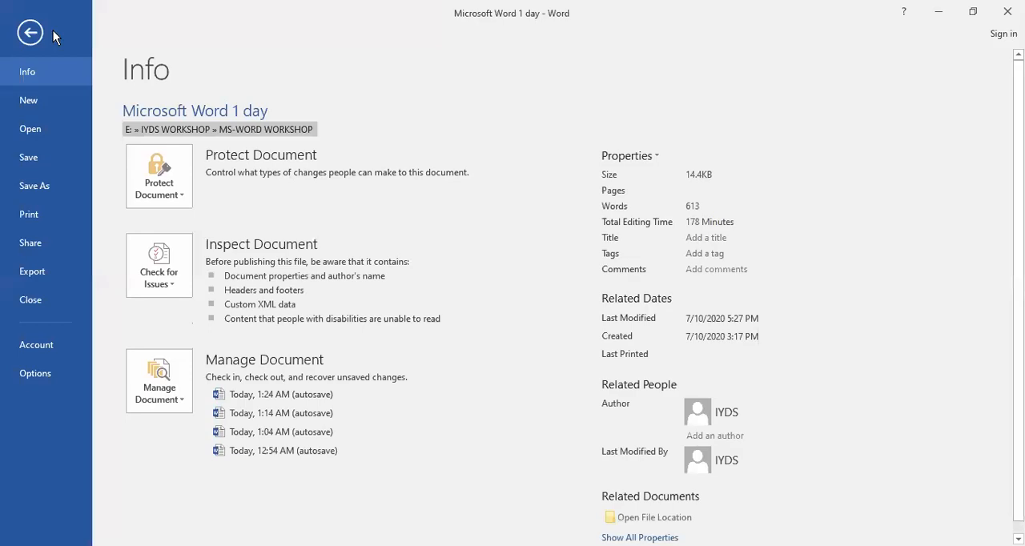
click(31, 30)
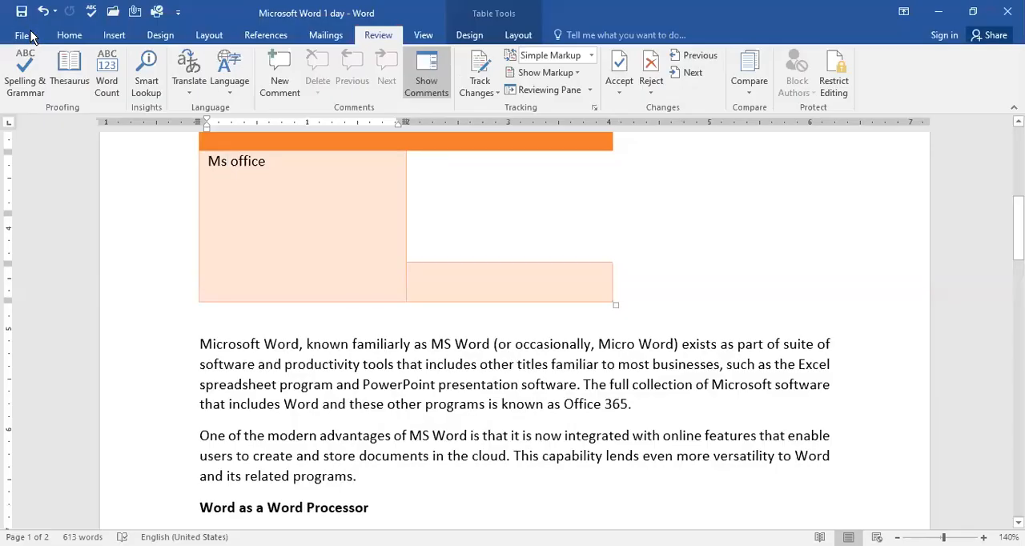
click(30, 36)
click(24, 24)
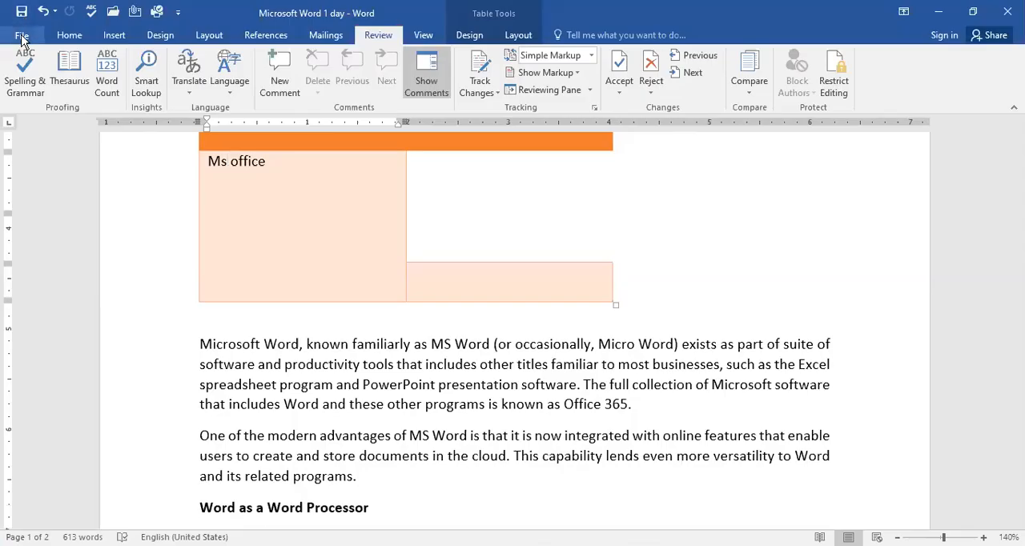
click(21, 36)
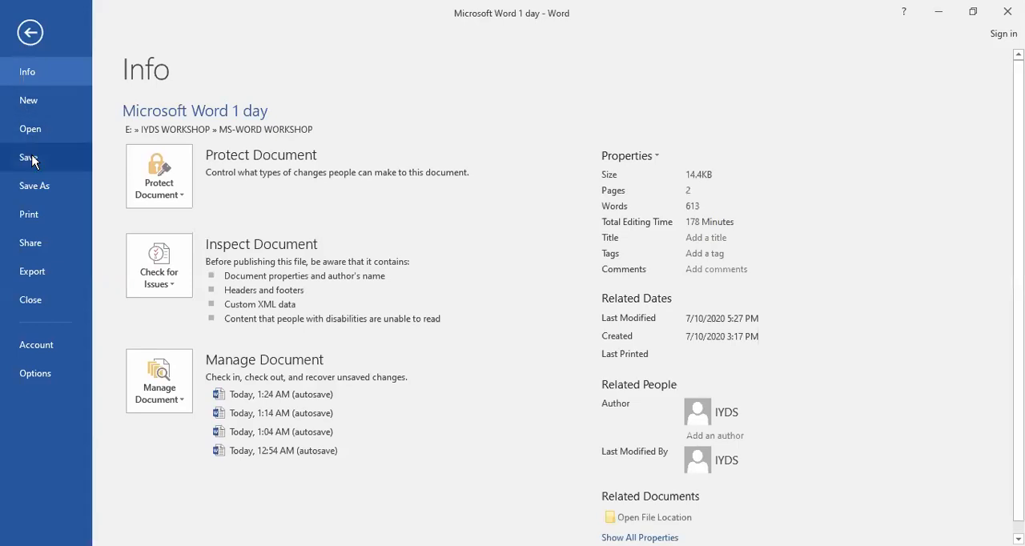
click(29, 159)
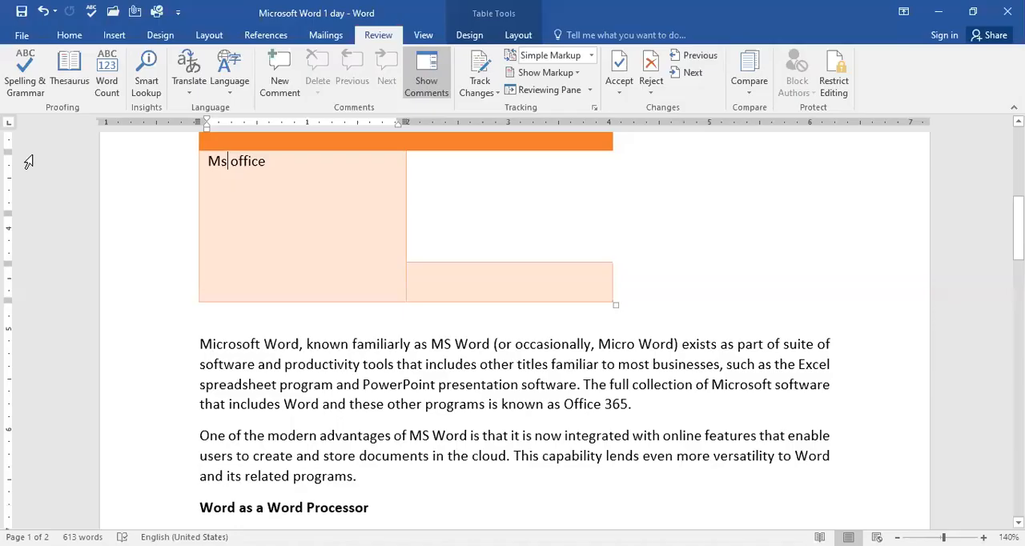
Step: Set up saving a copy on the Desktop as a PDF named MS Office, and cancel the save
click(24, 36)
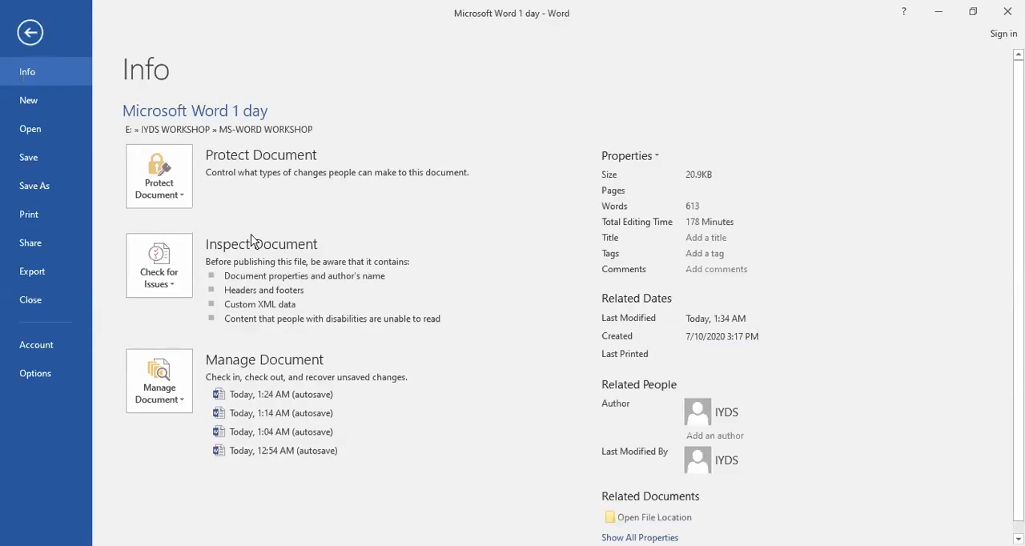
click(42, 189)
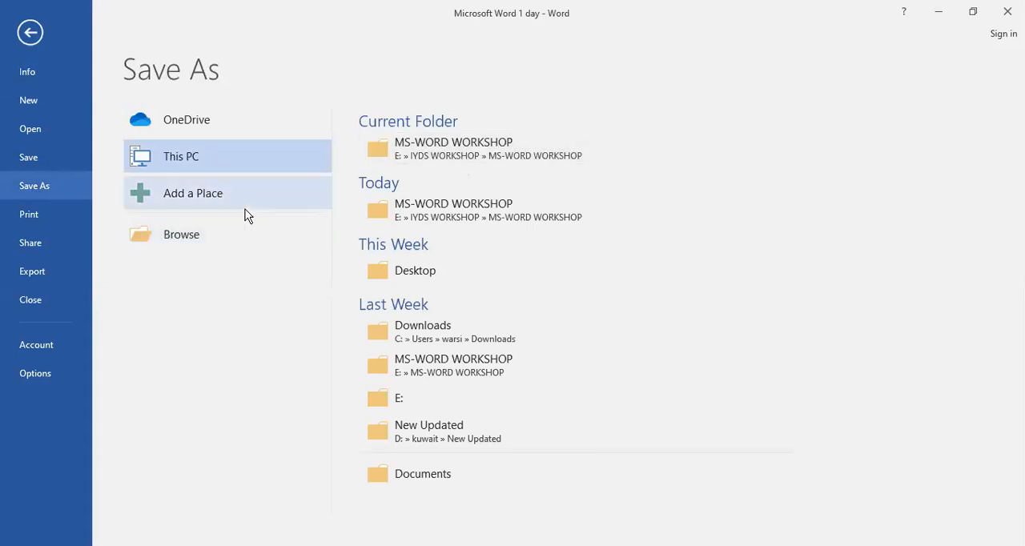
click(407, 275)
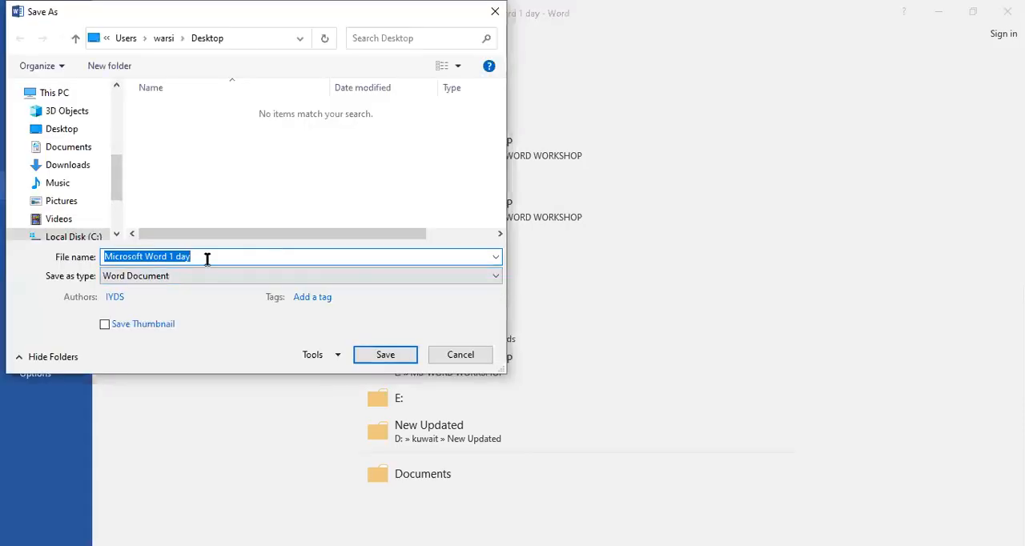
text(MS Oic)
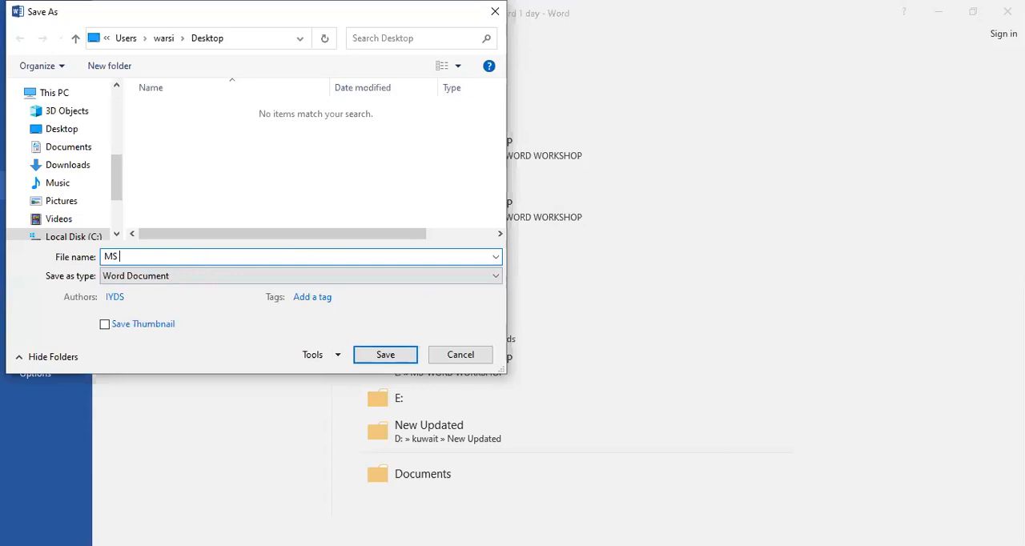
key(BackSpace)
key(BackSpace)
text(ffice)
key(Tab)
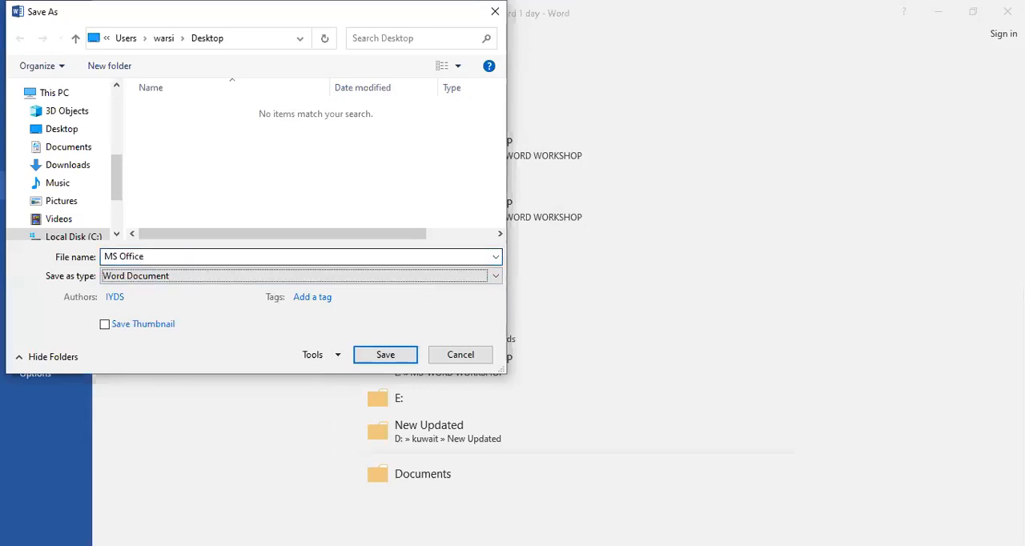
click(317, 277)
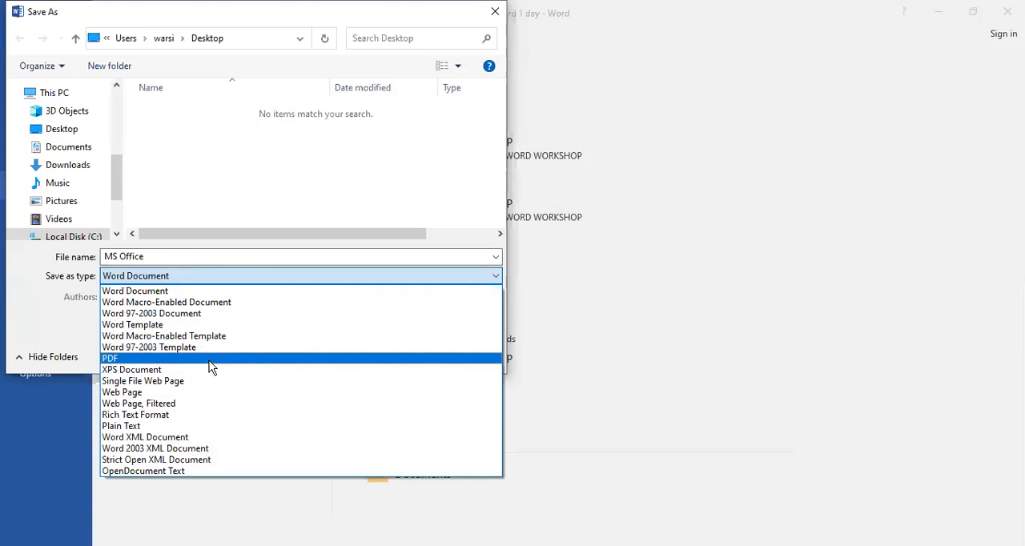
click(149, 358)
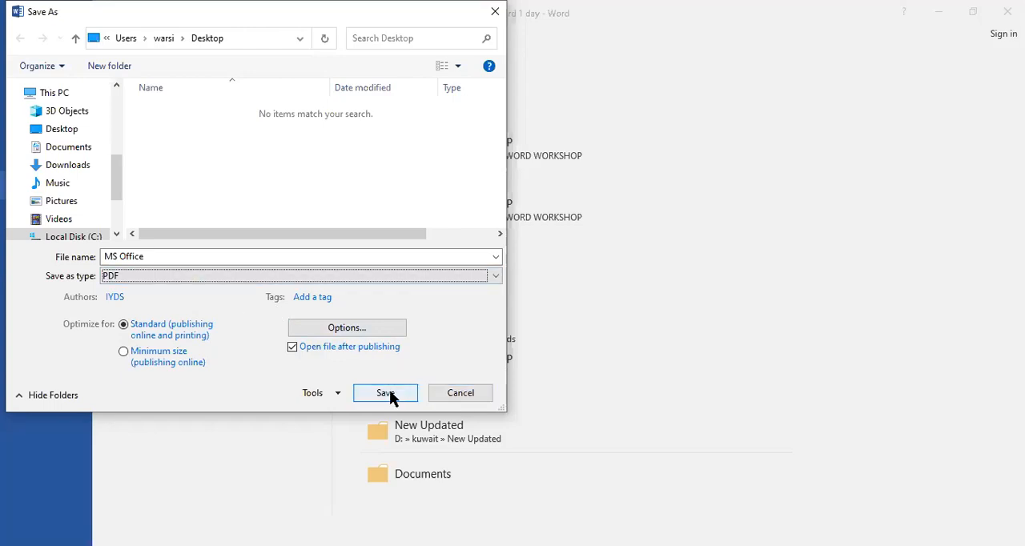
click(463, 394)
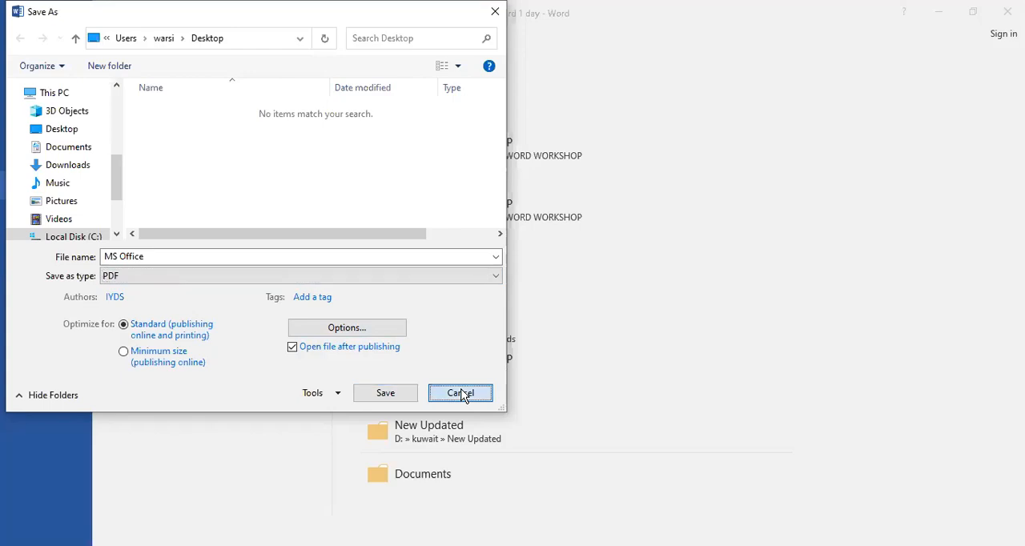
Step: Encrypt the document with a password, entering and confirming the document password
click(19, 71)
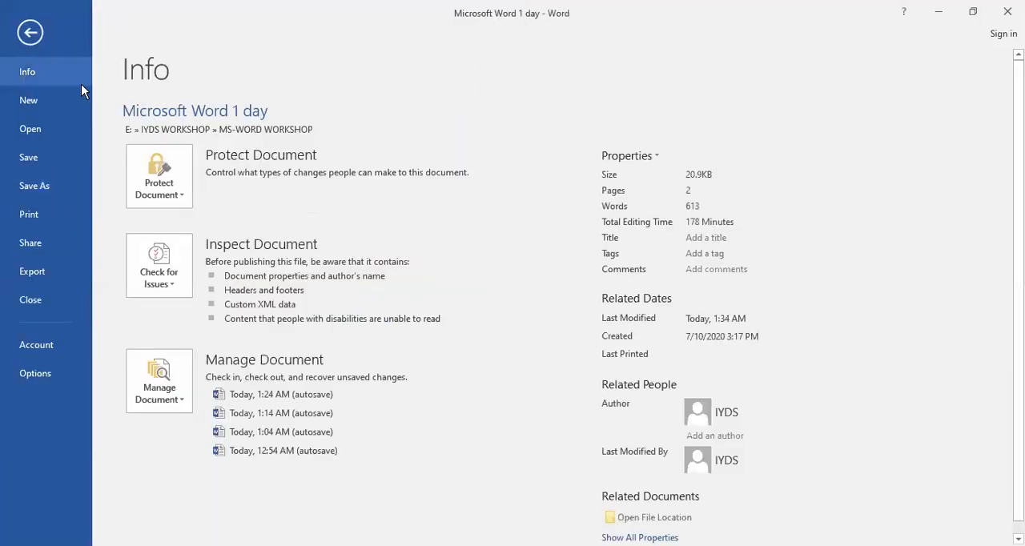
click(183, 179)
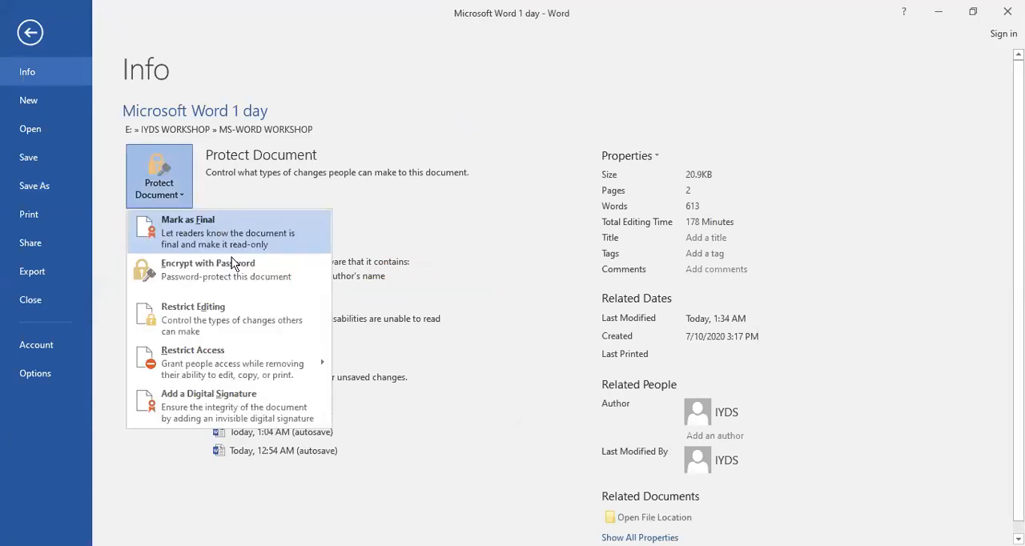
click(232, 265)
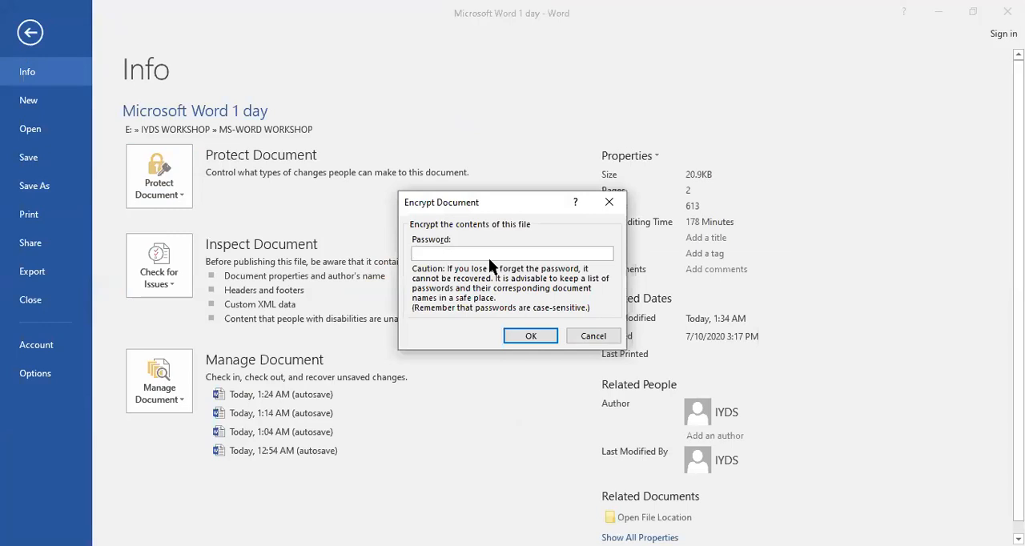
text(123)
click(548, 339)
text(123)
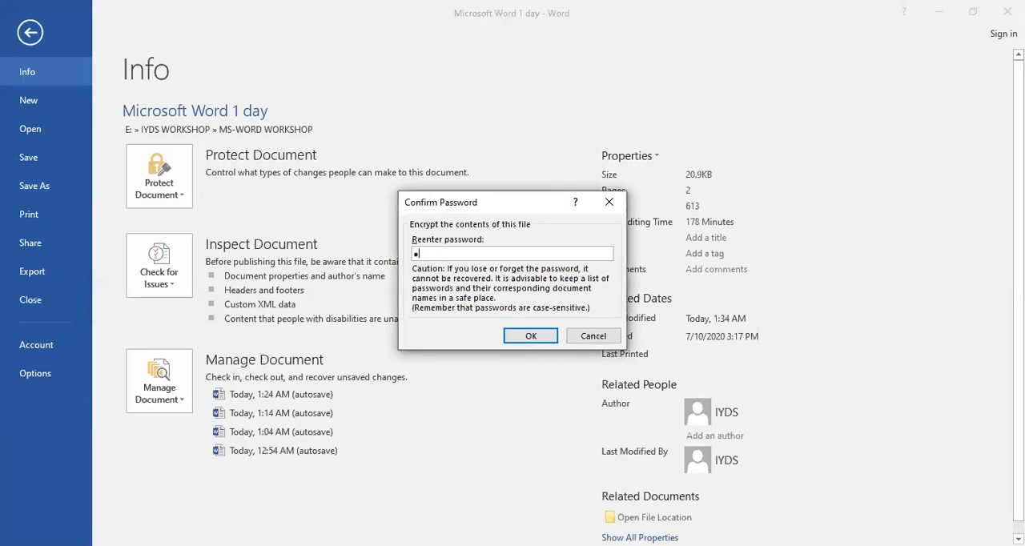
click(542, 336)
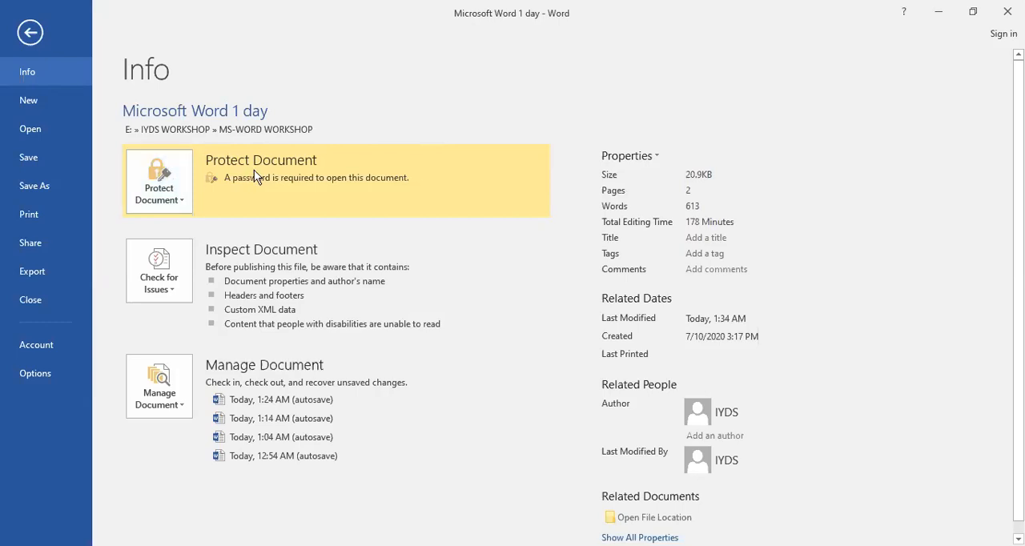
click(157, 204)
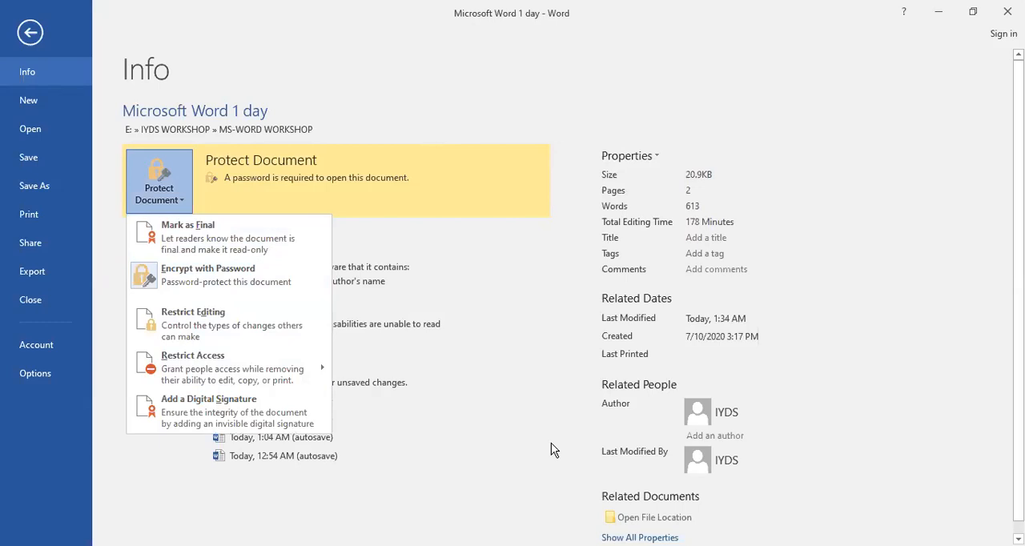
click(510, 298)
click(31, 32)
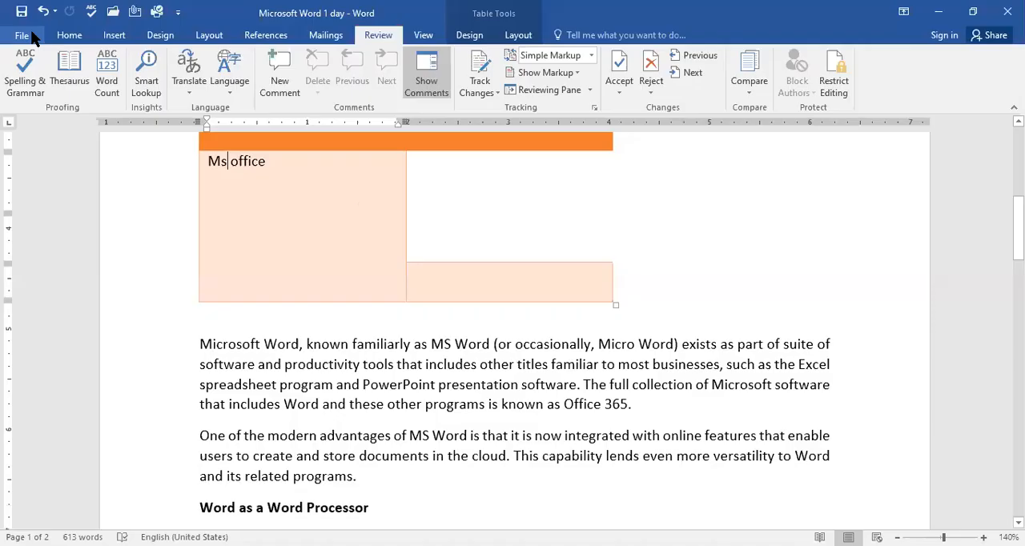
scroll(627, 303, up, 5)
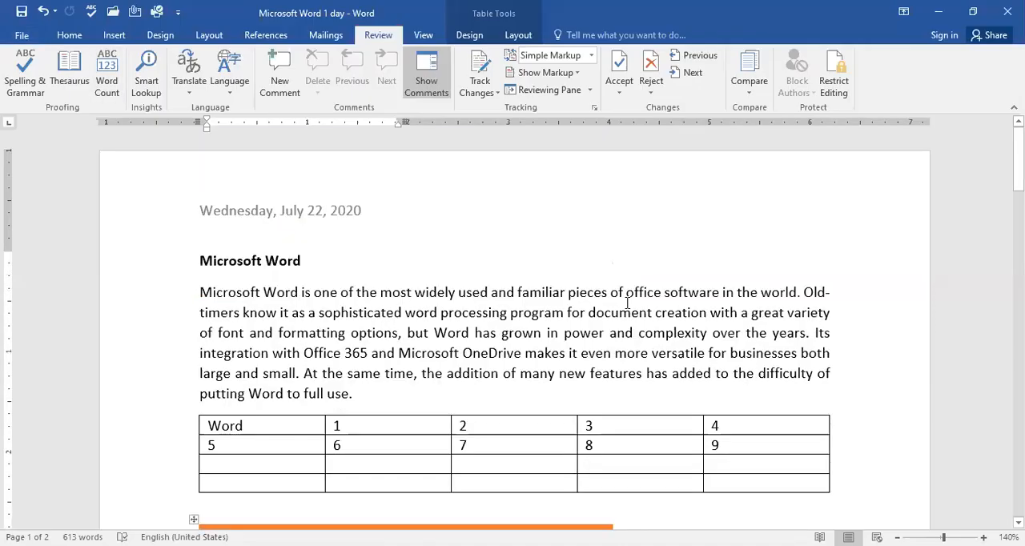